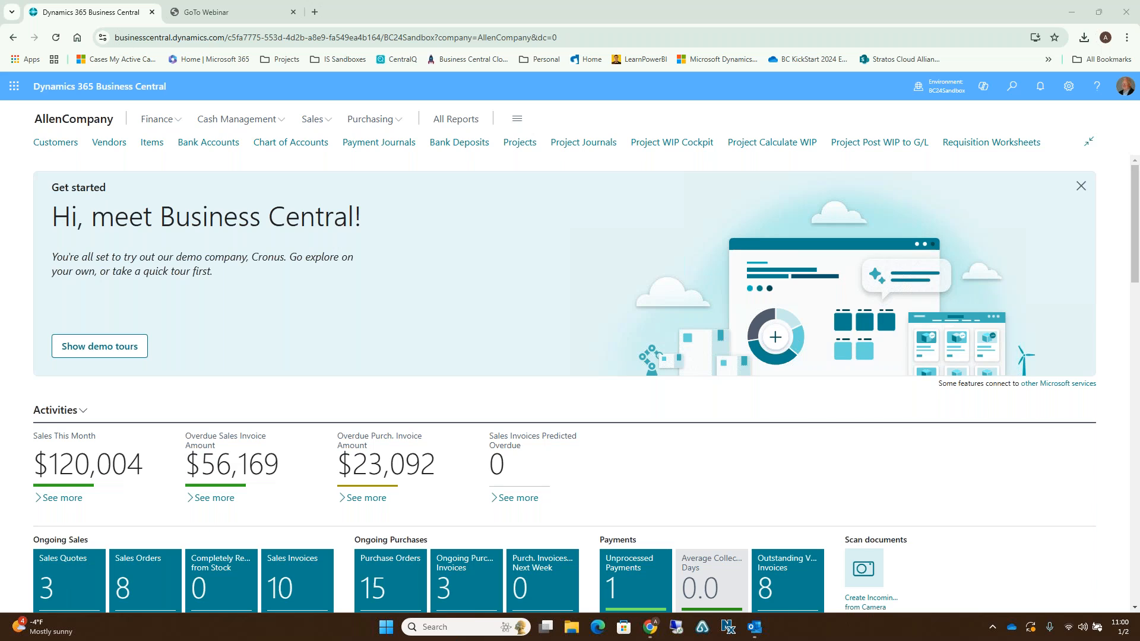
Dismiss the welcome banner and open the item card of 1928-S, AMSTERDAM Lamp.
click(1081, 186)
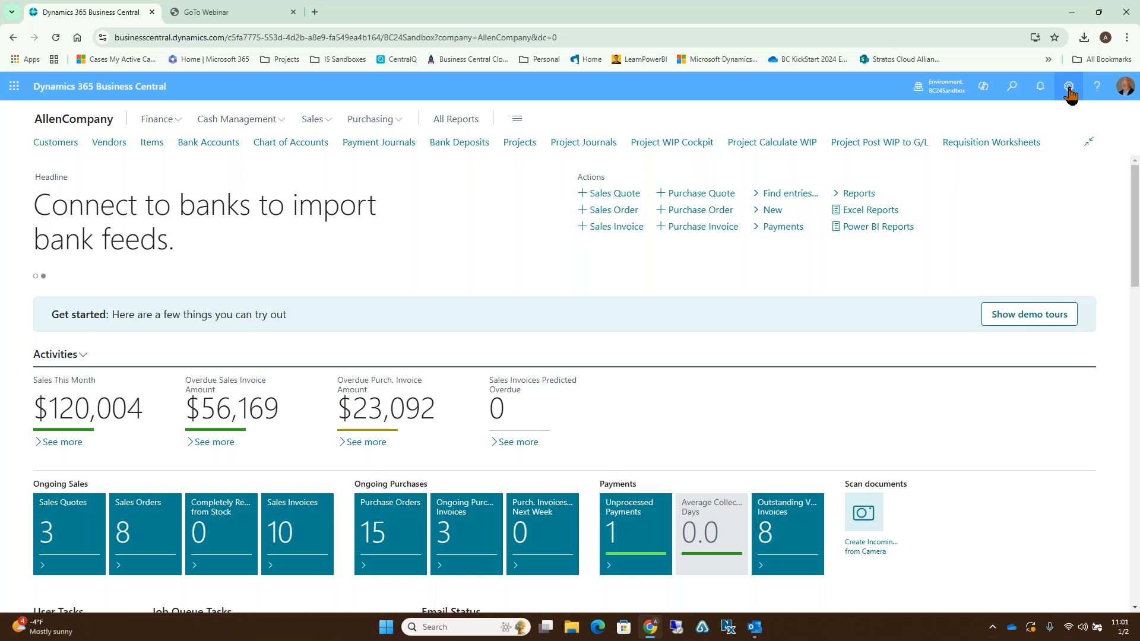
click(152, 144)
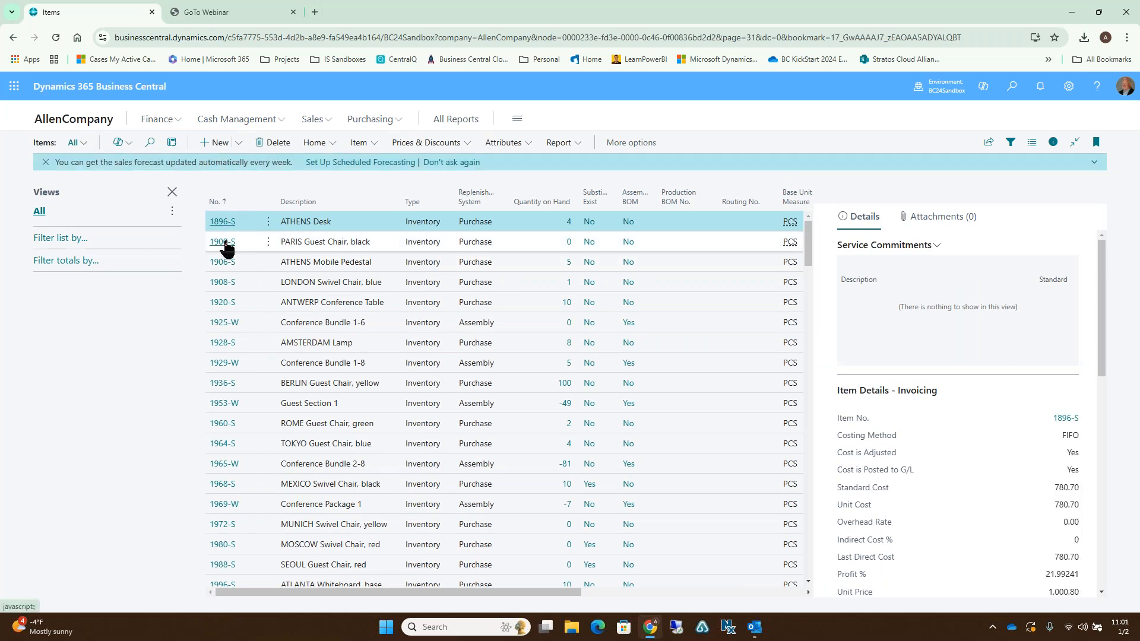
click(220, 343)
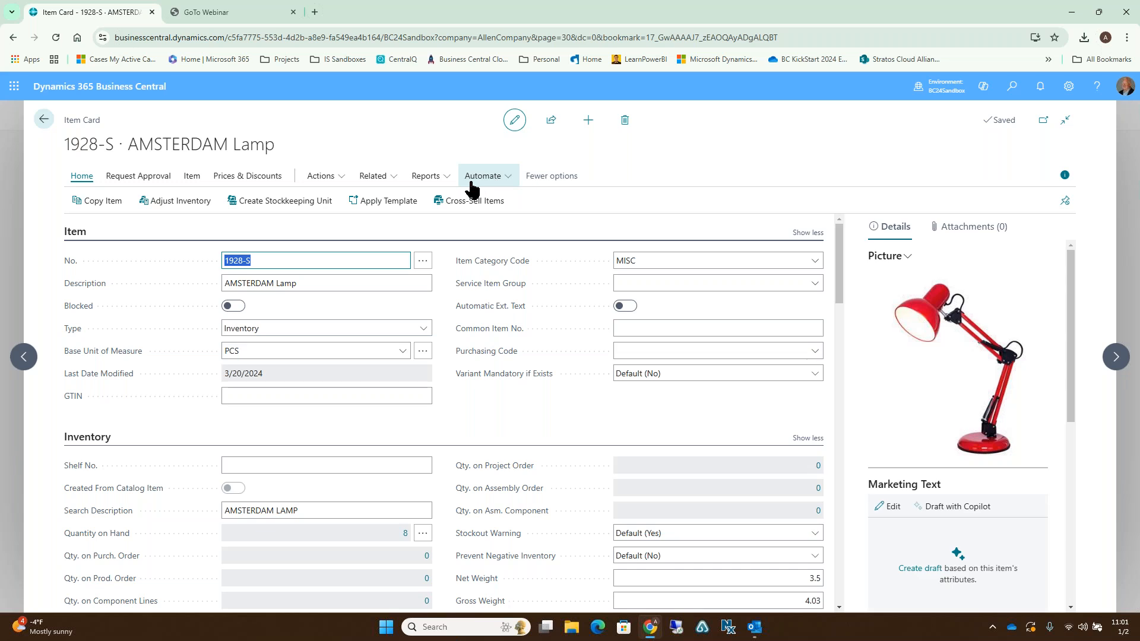
View the vendors set up for purchasing the AMSTERDAM Lamp, and return to the item list.
click(396, 180)
mouse_move(407, 275)
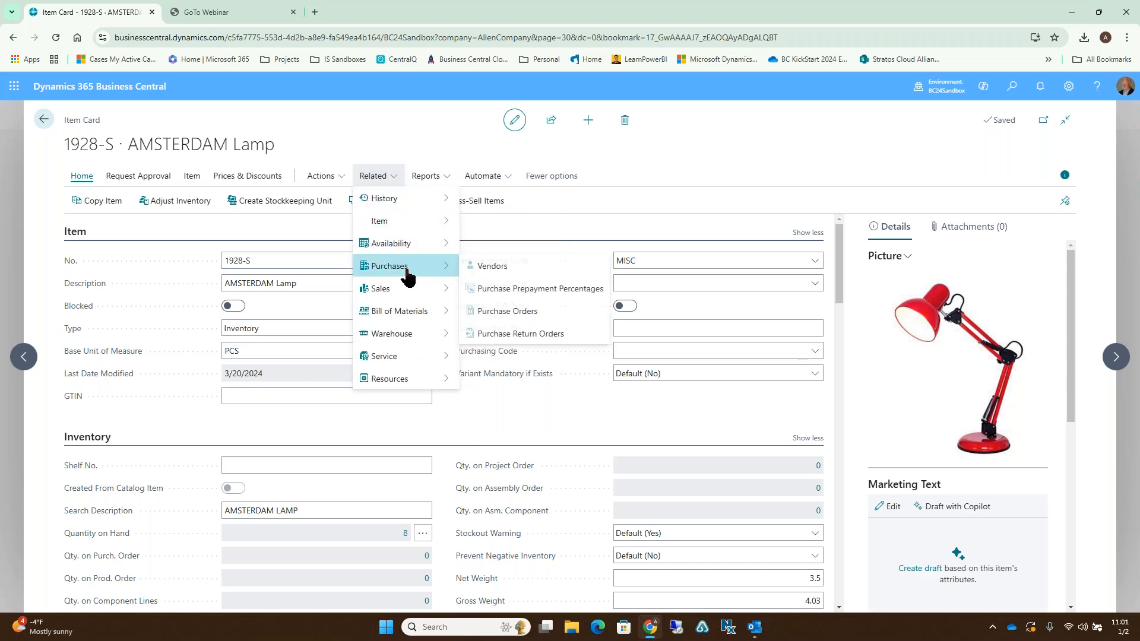
click(493, 267)
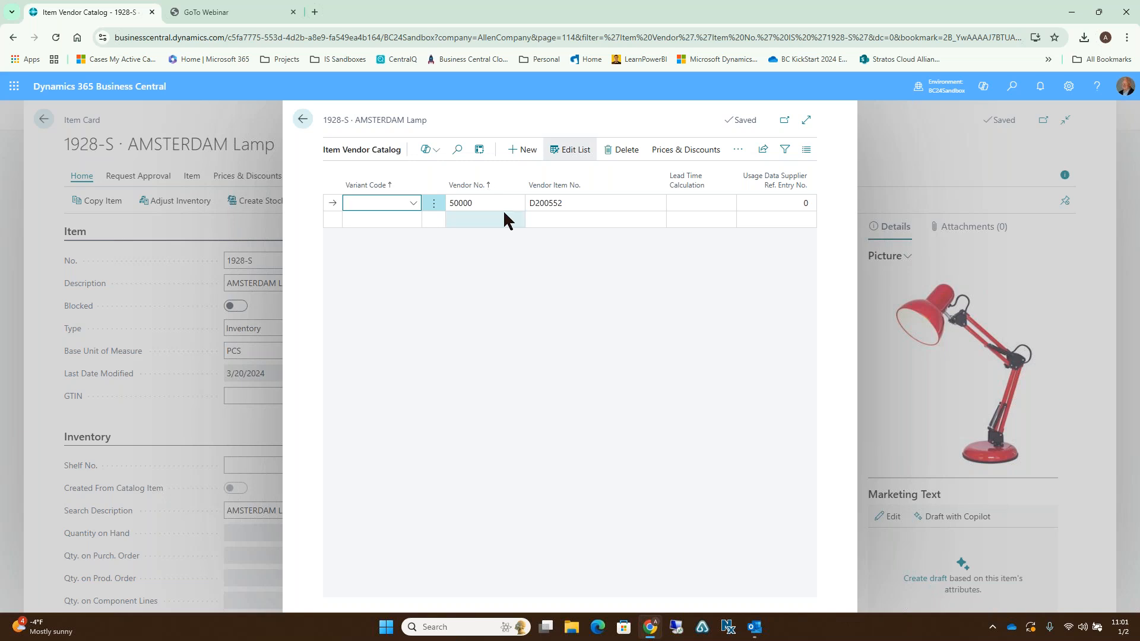
click(302, 121)
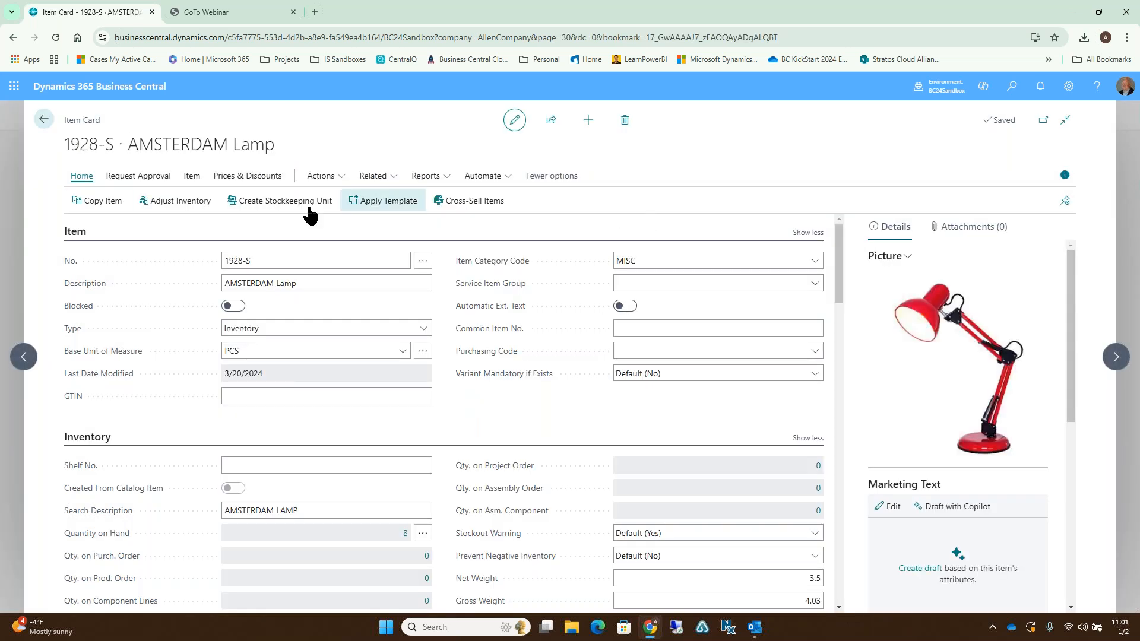
click(43, 121)
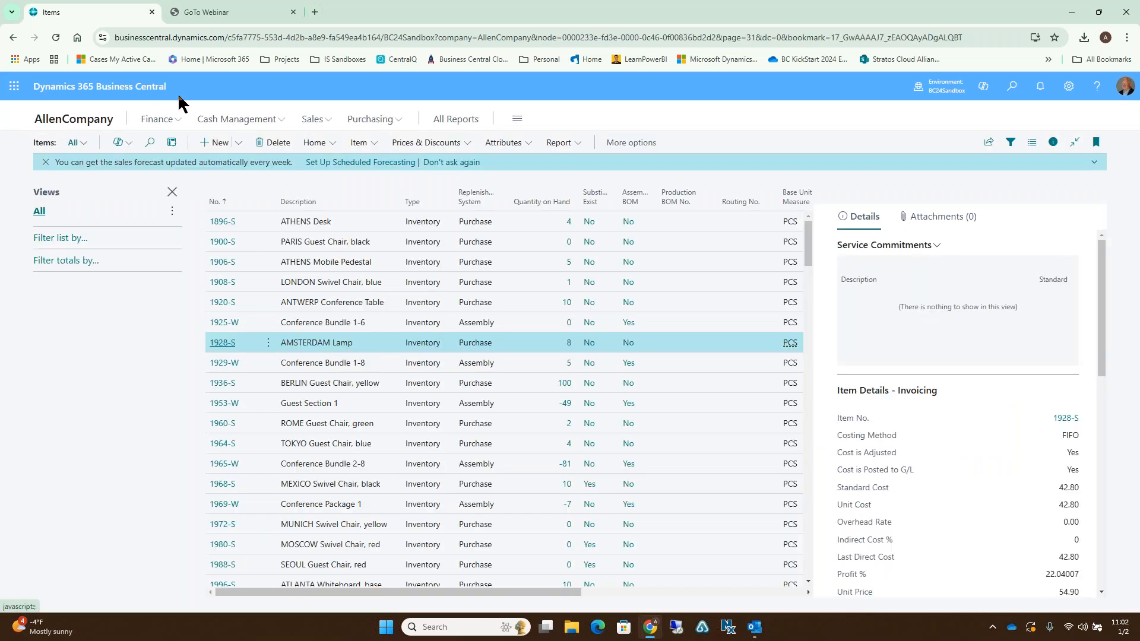
Open the first Adatum Corporation sales order in the sales orders list.
click(313, 119)
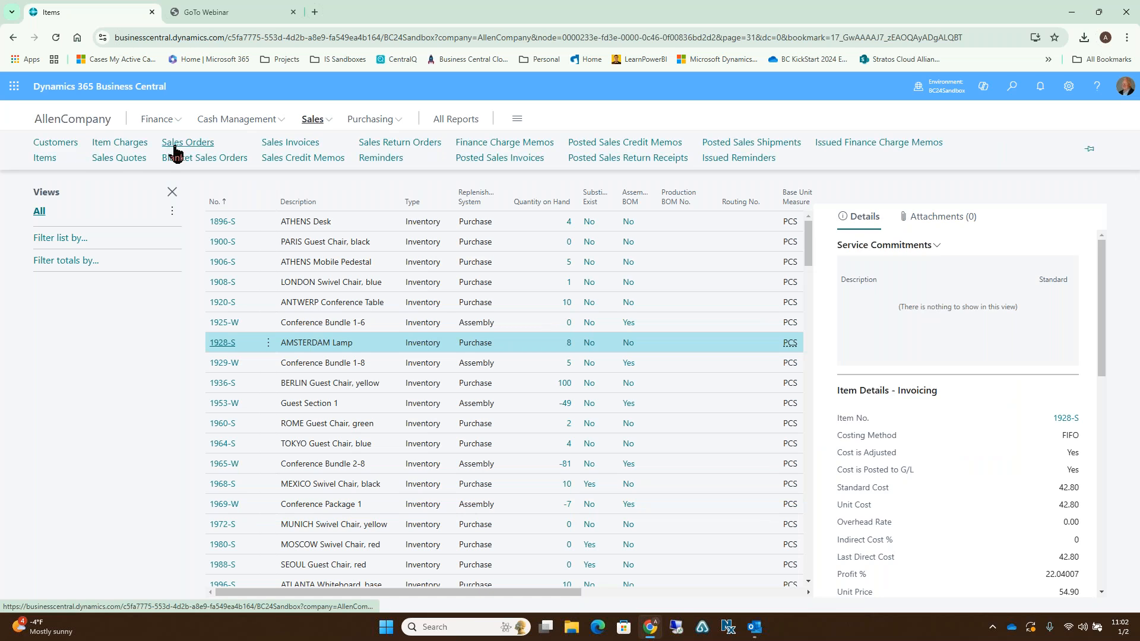
click(178, 144)
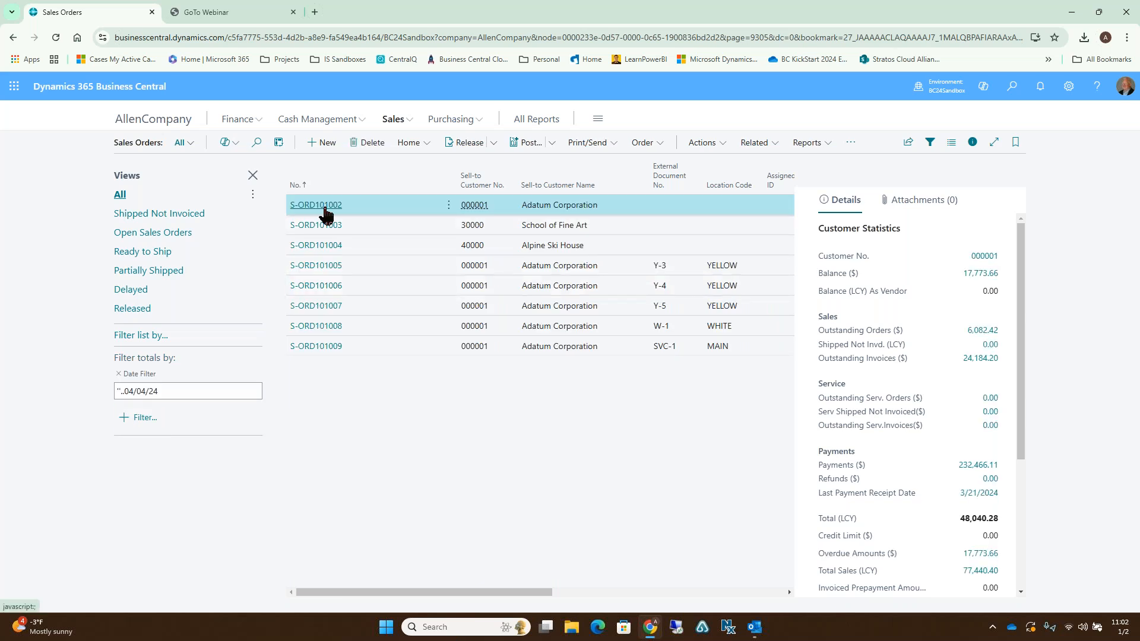
click(325, 208)
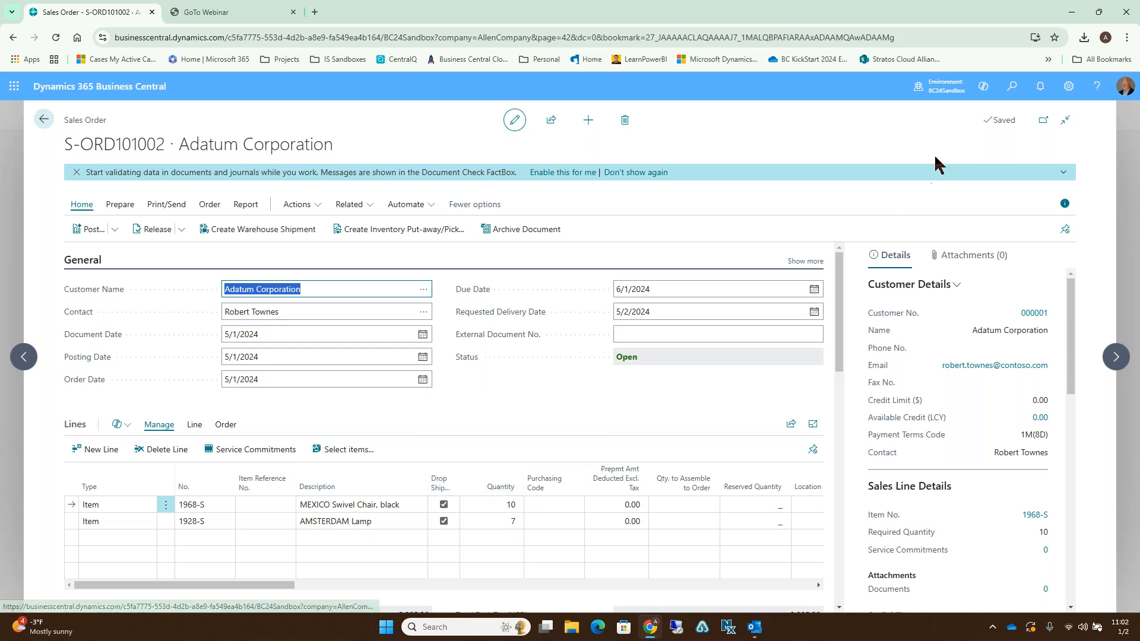
Examine the fields available for personalizing the sales order lines, and finish personalizing.
click(1069, 88)
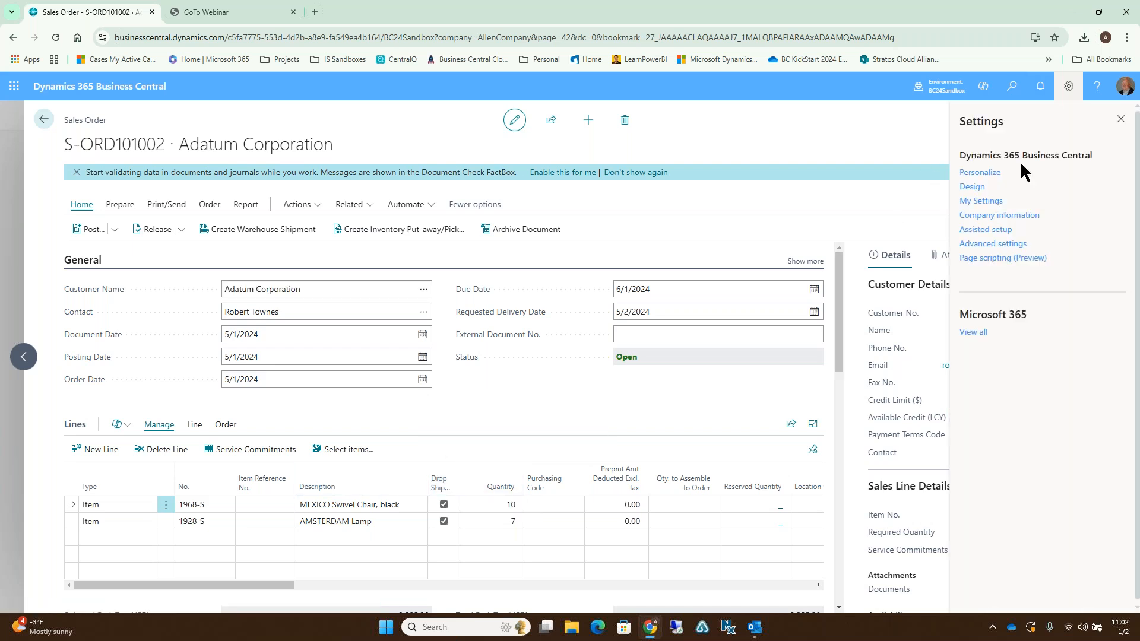
click(977, 173)
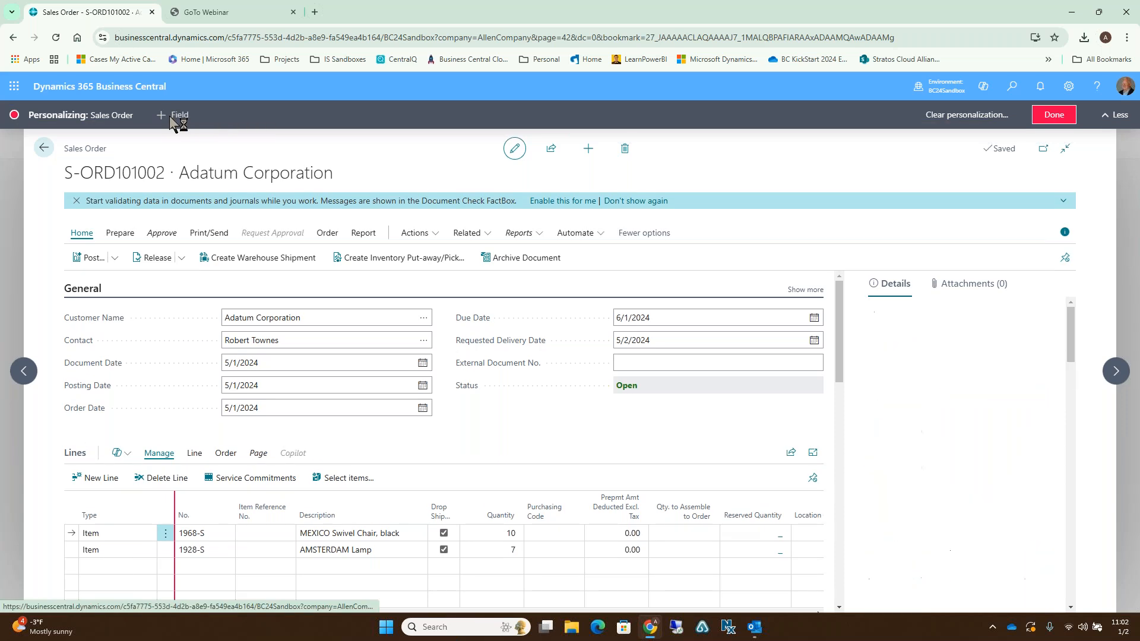
click(482, 458)
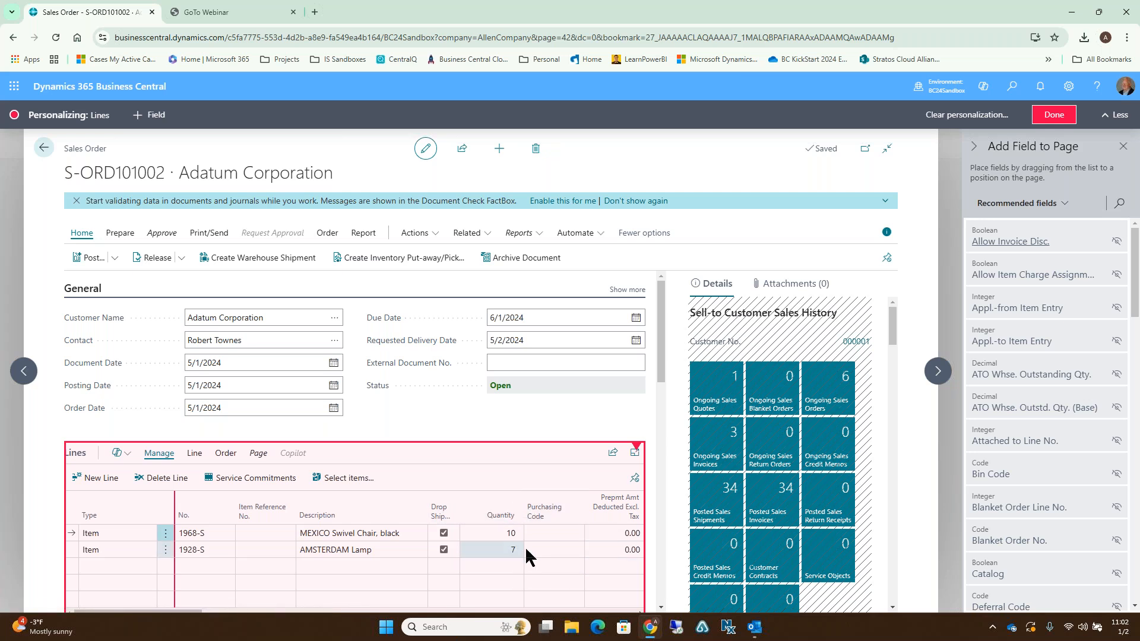
click(1048, 117)
Set the purchasing code of the MEXICO Swivel Chair line to SPEC ORDER.
click(556, 504)
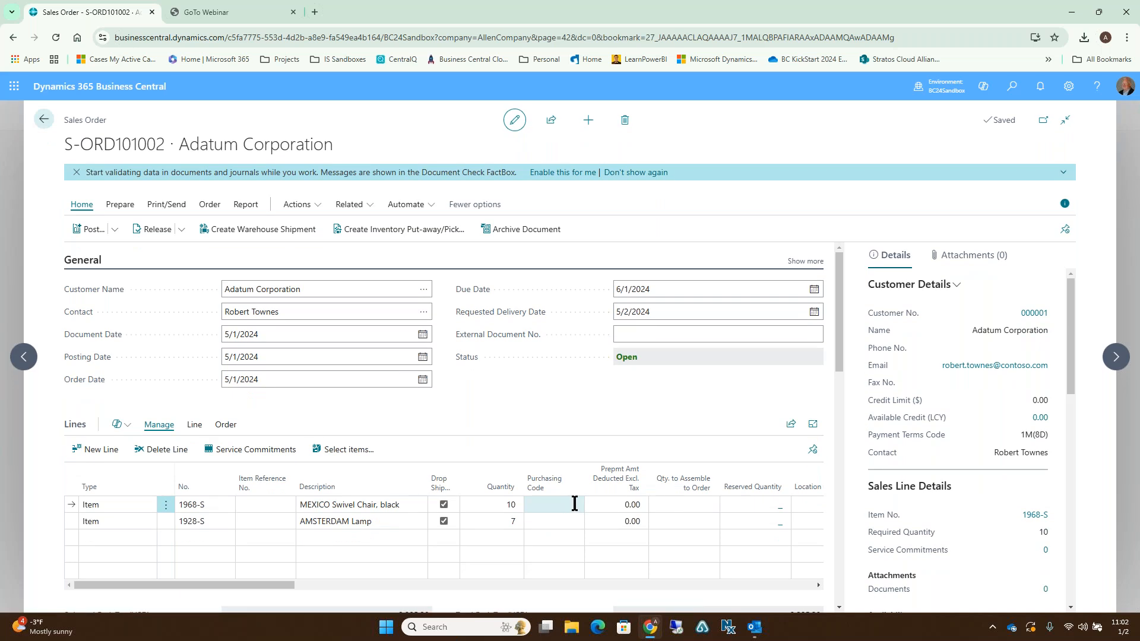
click(575, 506)
click(575, 505)
click(576, 506)
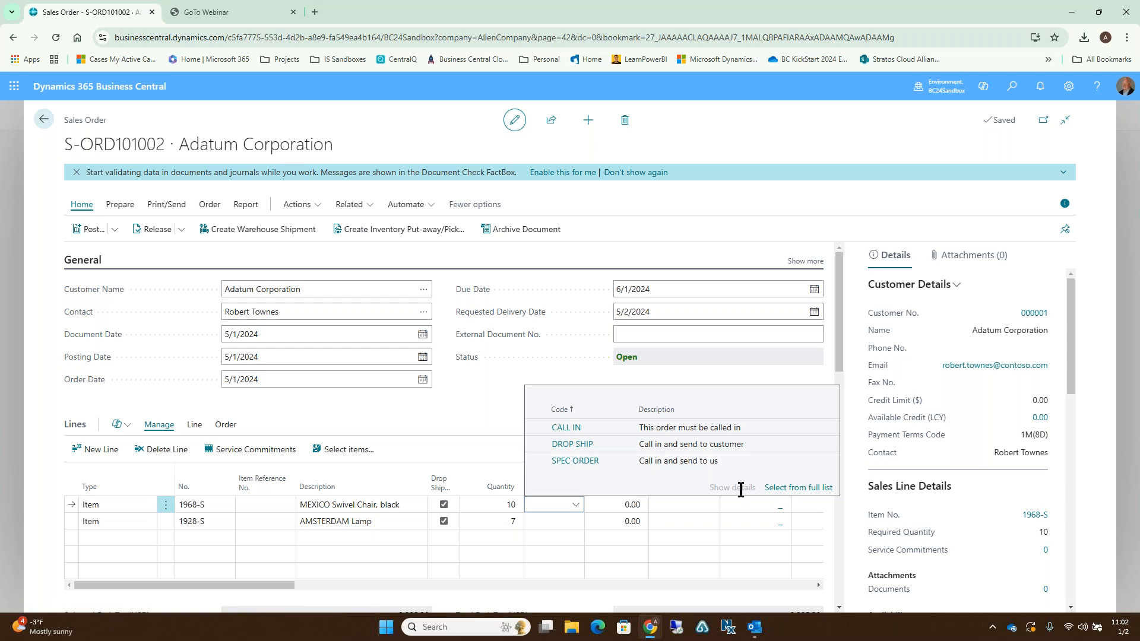
click(581, 460)
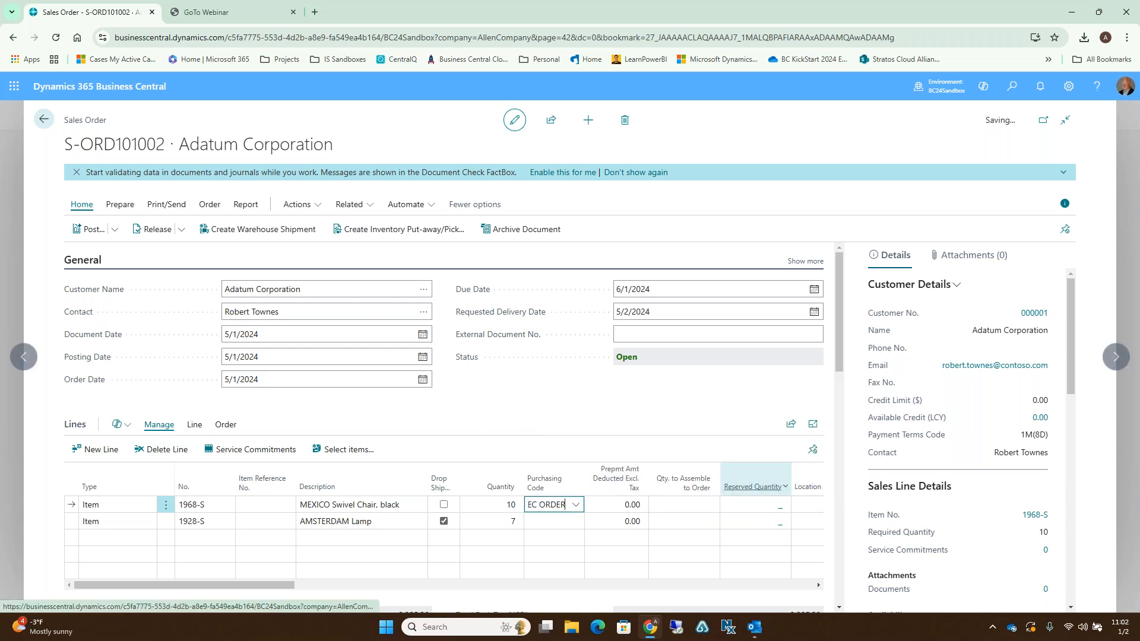
View the details of the SPEC ORDER purchasing code, and return to the sales order.
click(576, 505)
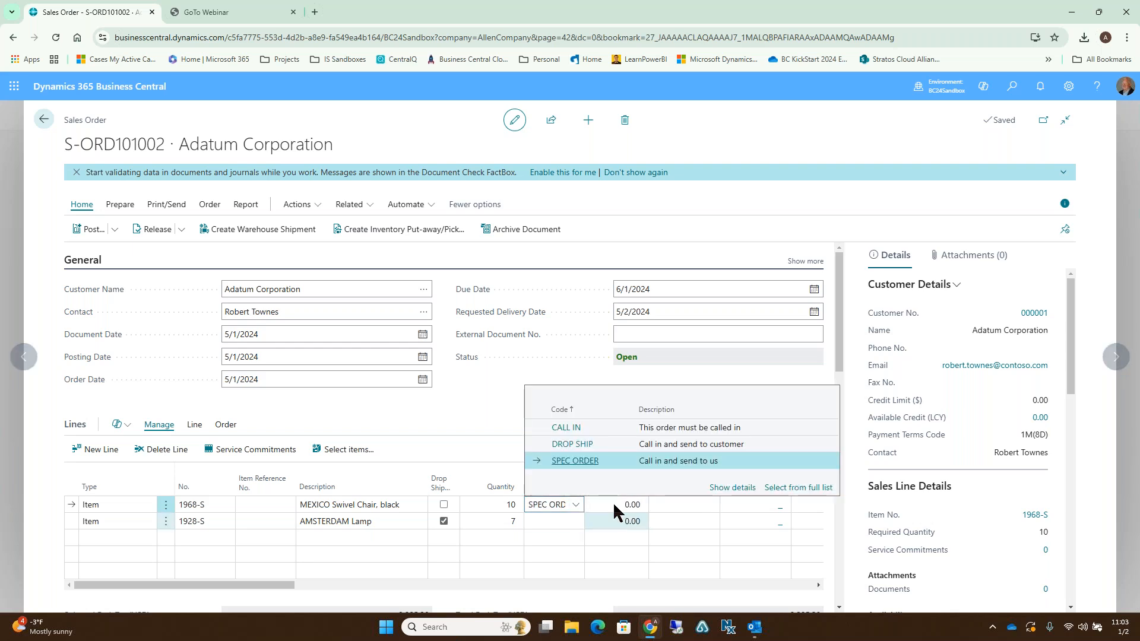
click(737, 488)
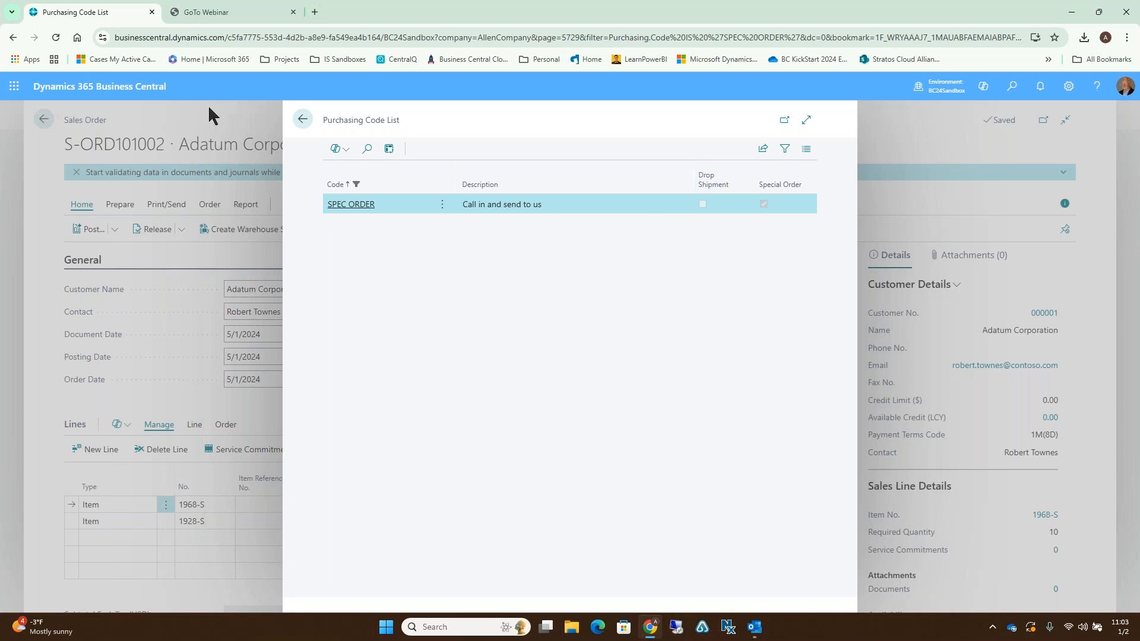
click(295, 119)
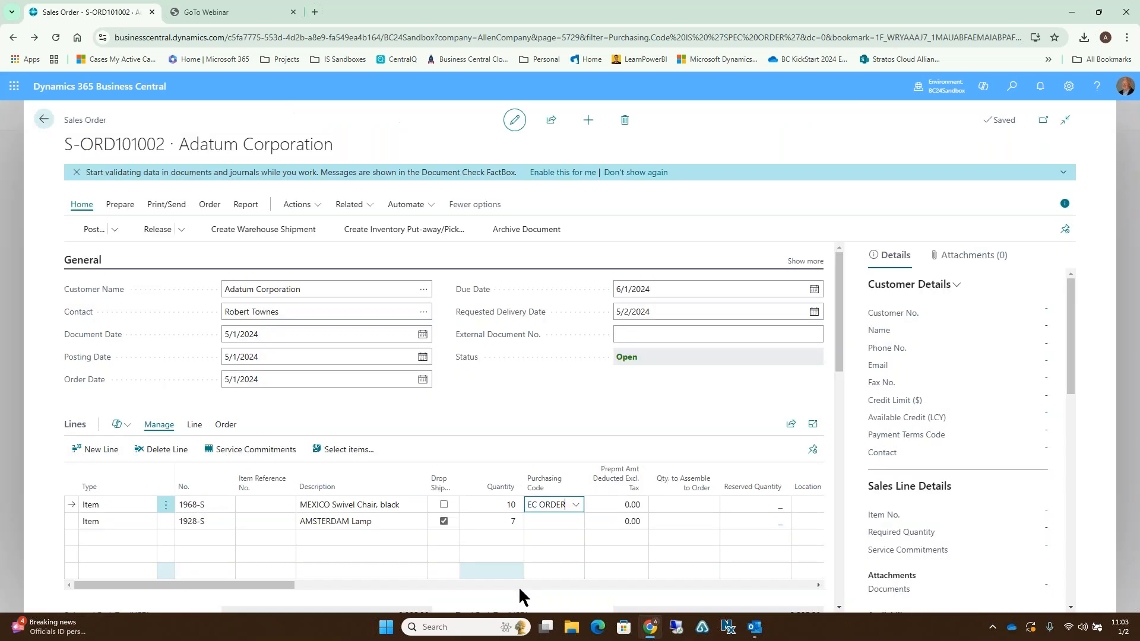
Try to mark the MEXICO Swivel Chair line as a drop shipment, and set its purchasing code to DROP SHIP.
click(444, 505)
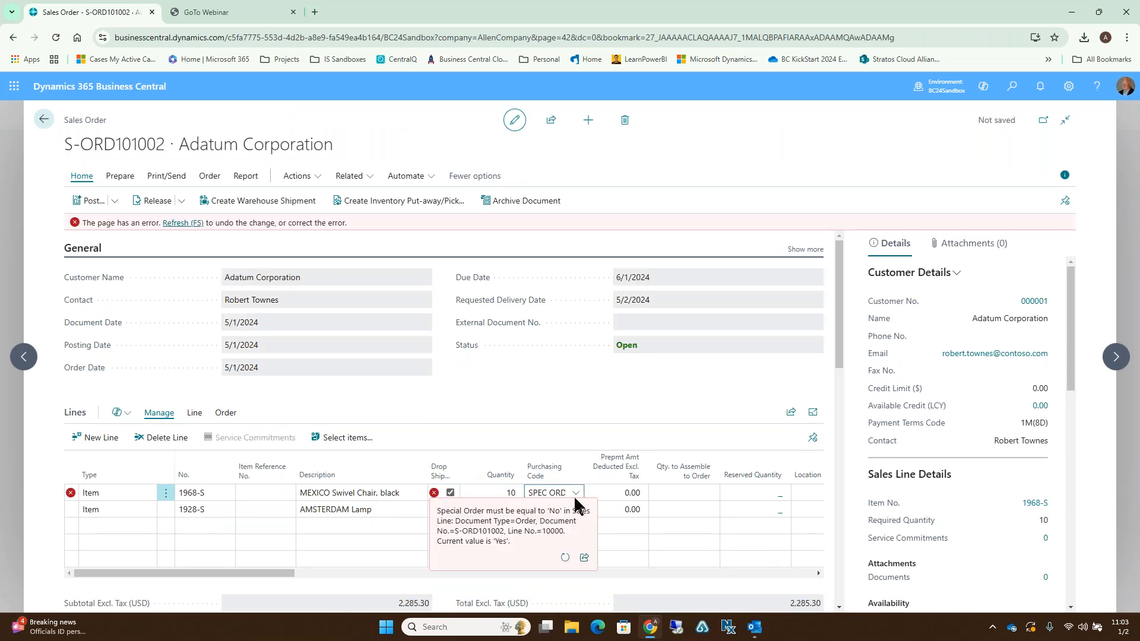
click(575, 496)
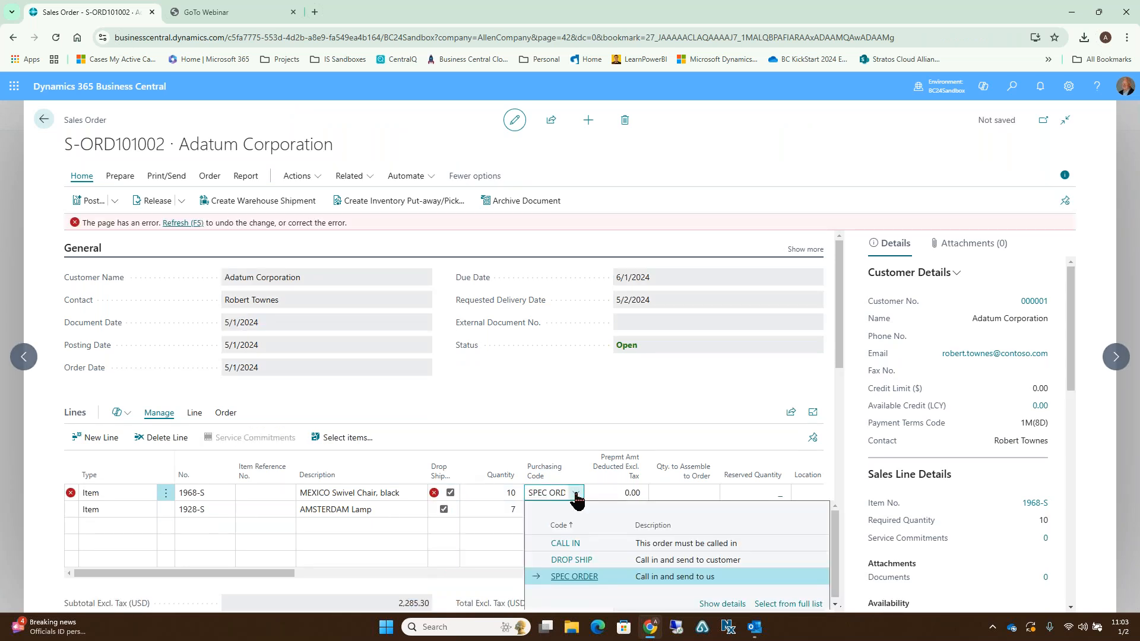
click(573, 561)
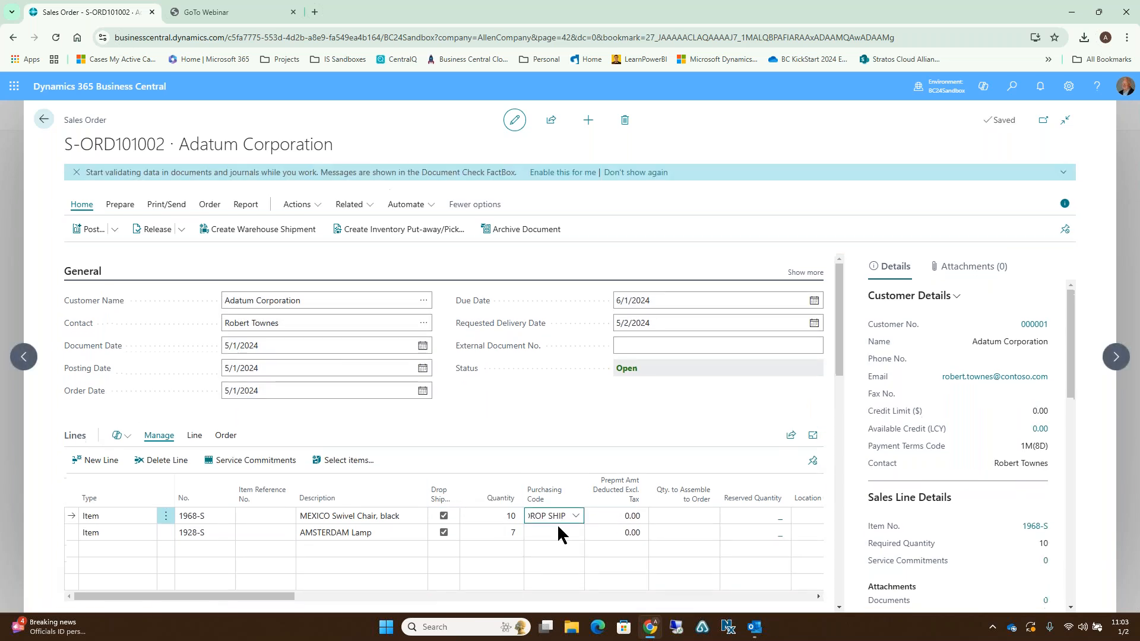
Clear the purchasing code of the MEXICO Swivel Chair line.
drag(566, 506, 529, 504)
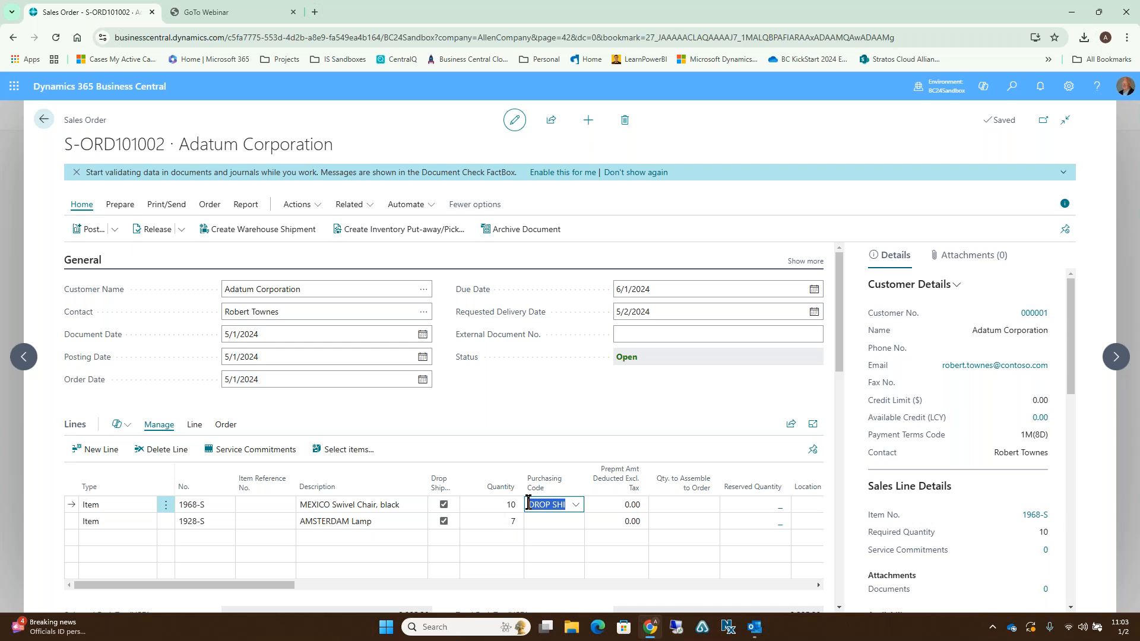
key(BackSpace)
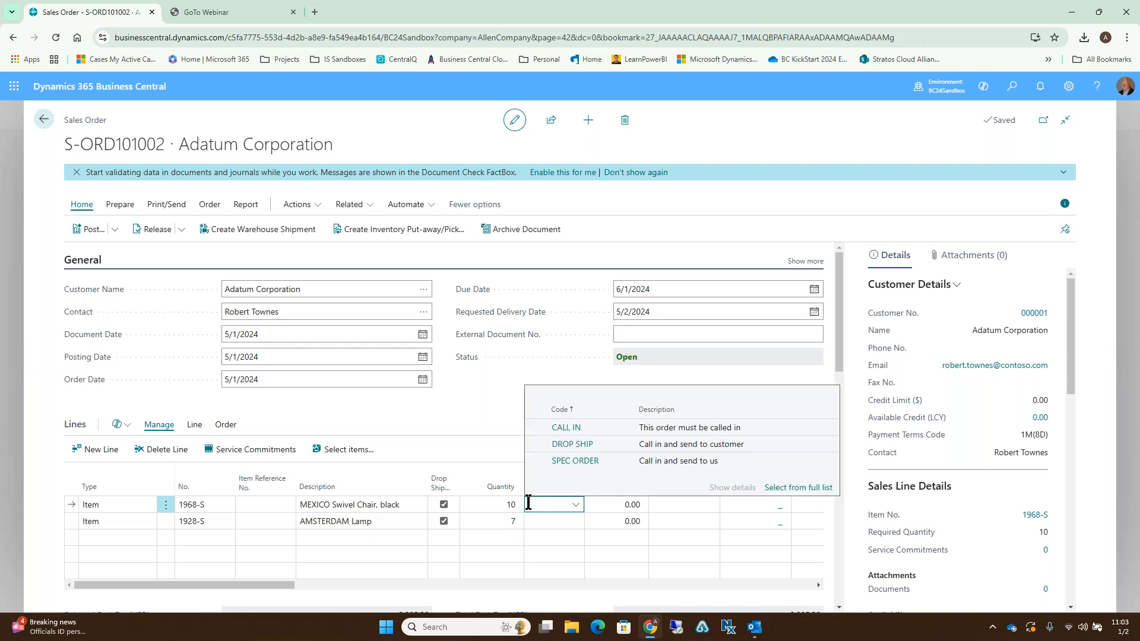
key(Tab)
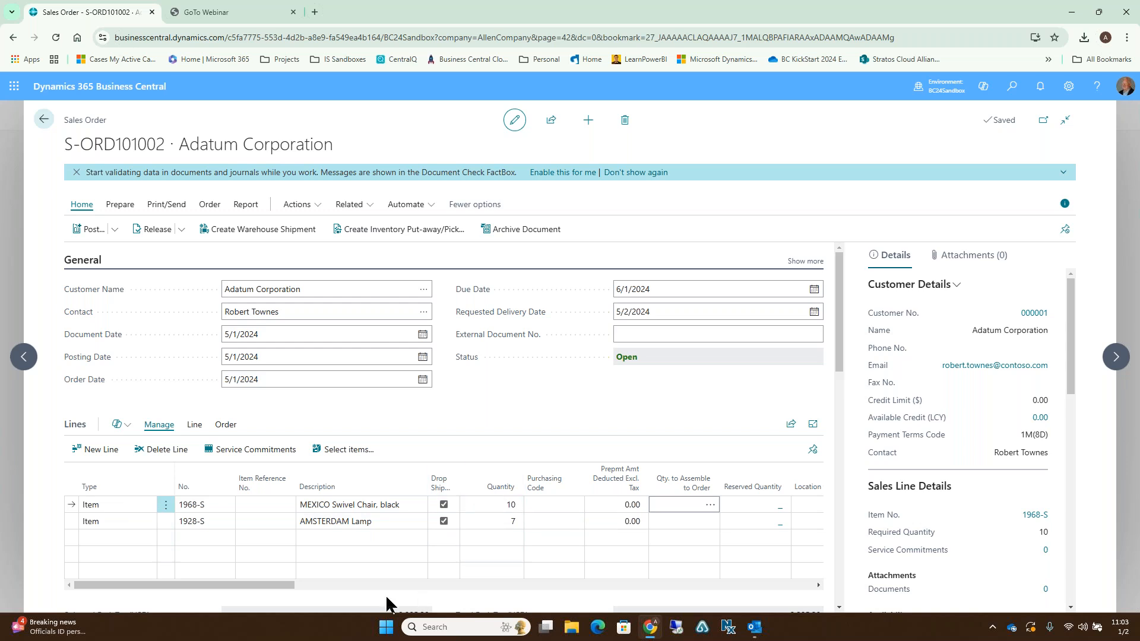
Release the open Adatum Corporation sales order and the following ones for School of Fine Art and Alpine Ski House.
drag(268, 585, 191, 586)
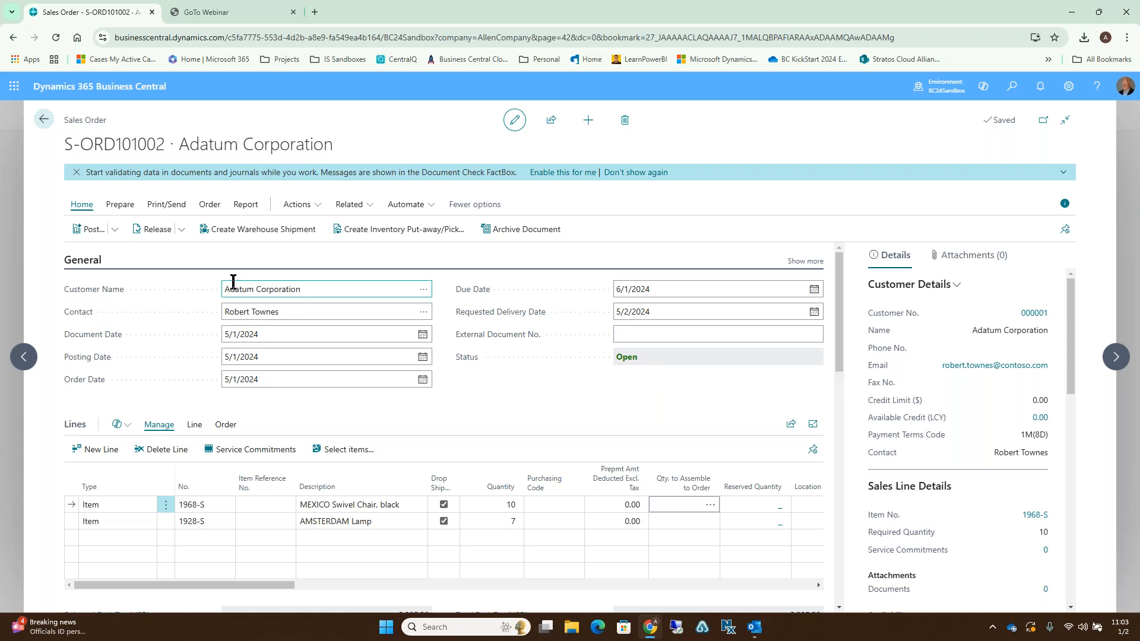
click(155, 235)
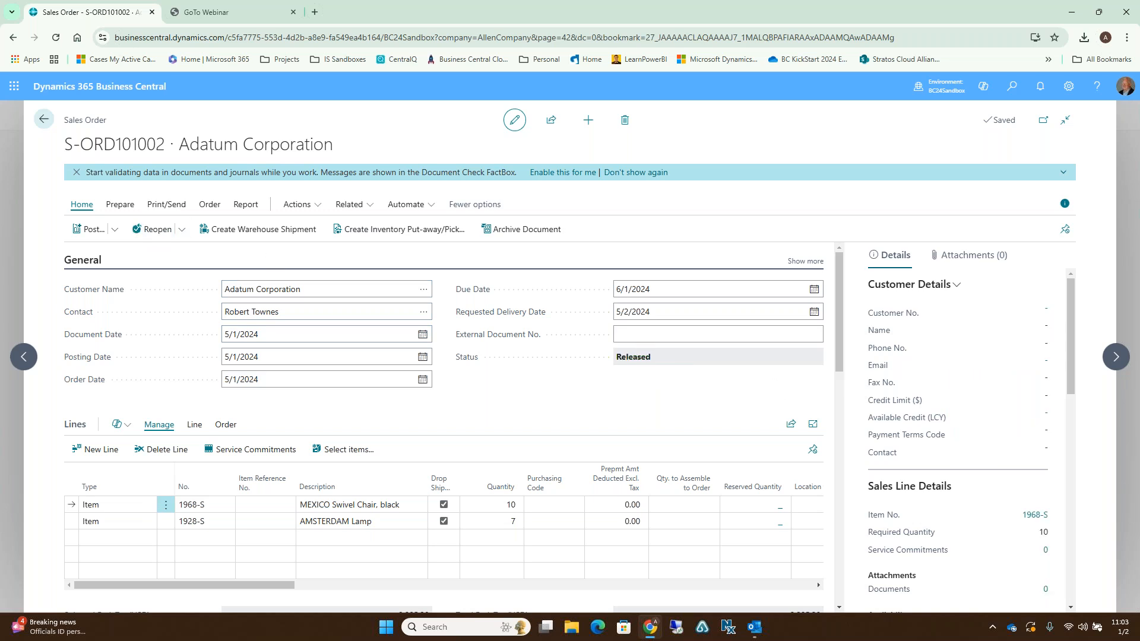
click(1115, 358)
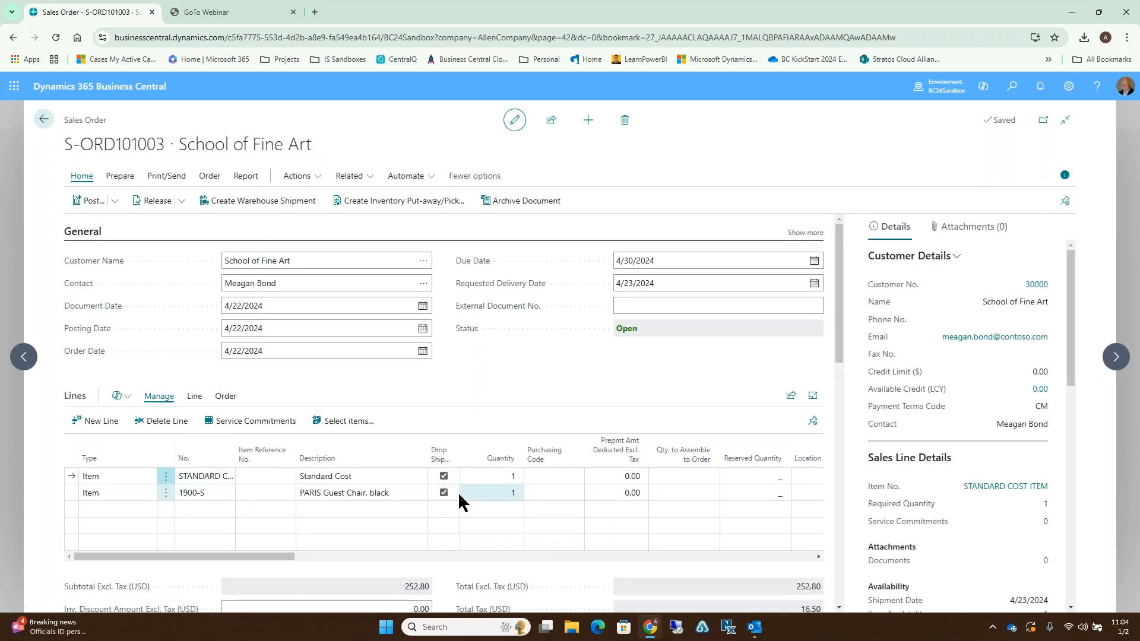
click(154, 205)
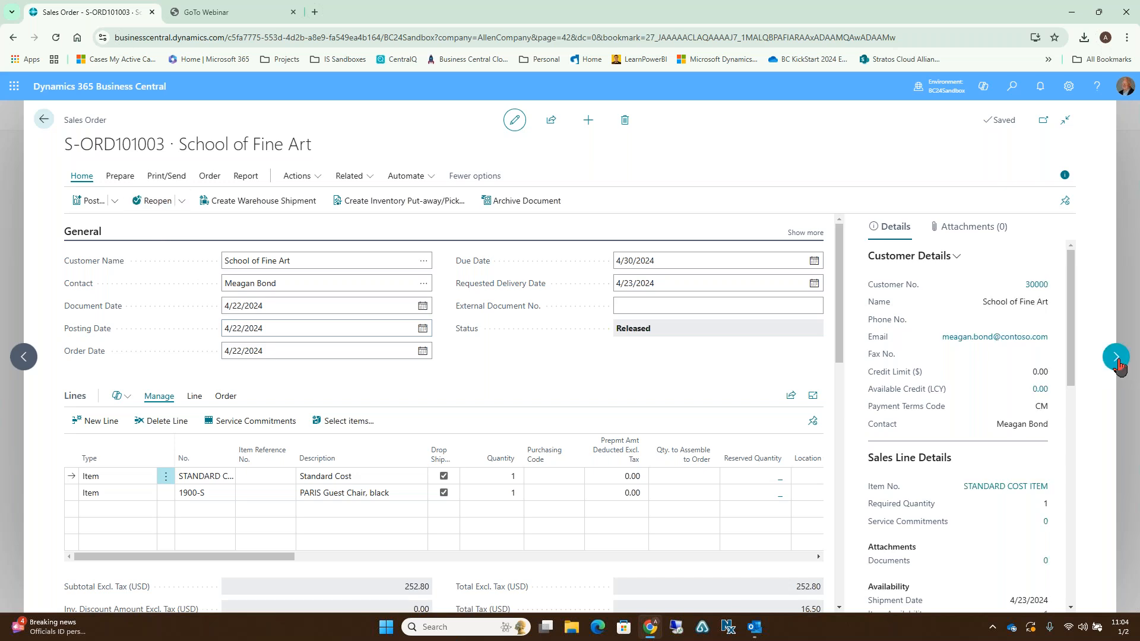
click(1117, 361)
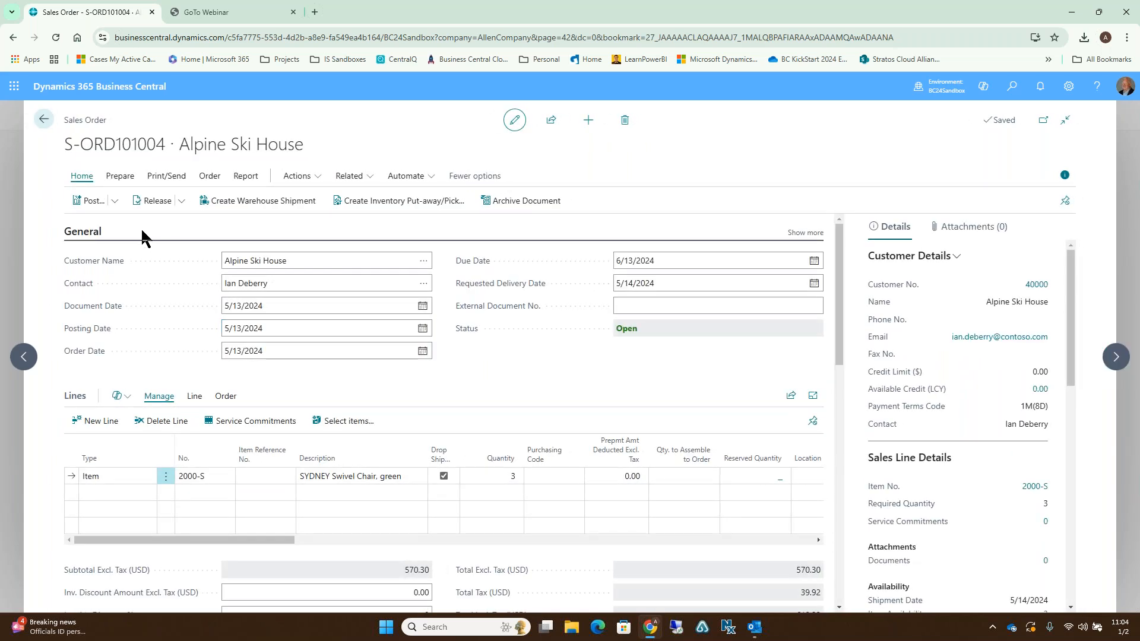
click(157, 205)
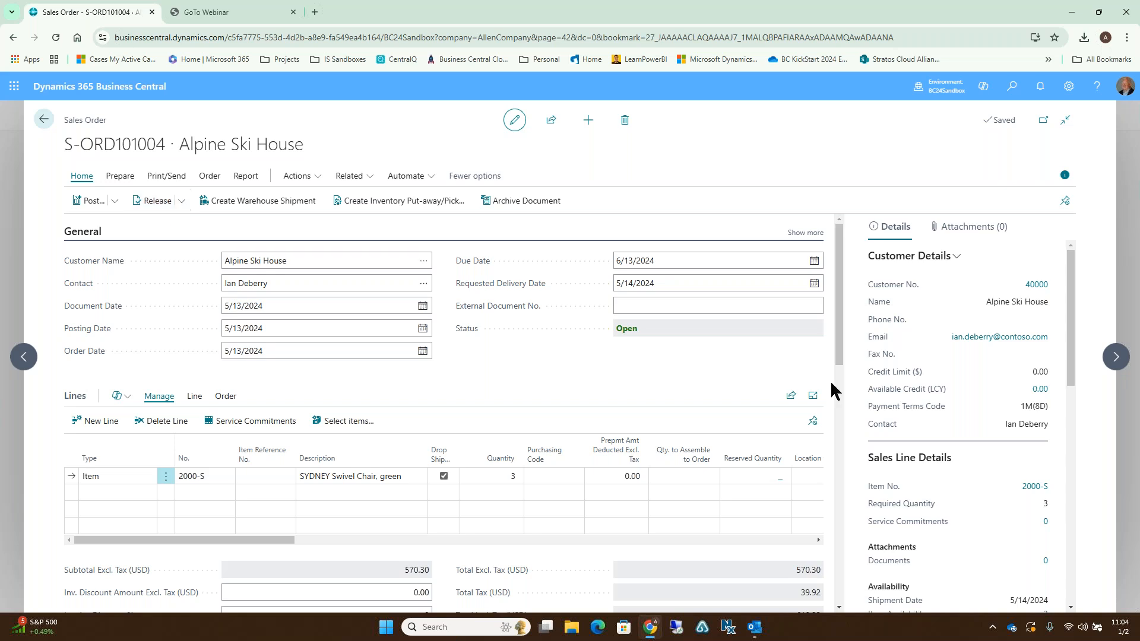
Clear the location code on the Whole Roasted Beans, Brazil line of the next Adatum Corporation sales order.
click(1114, 358)
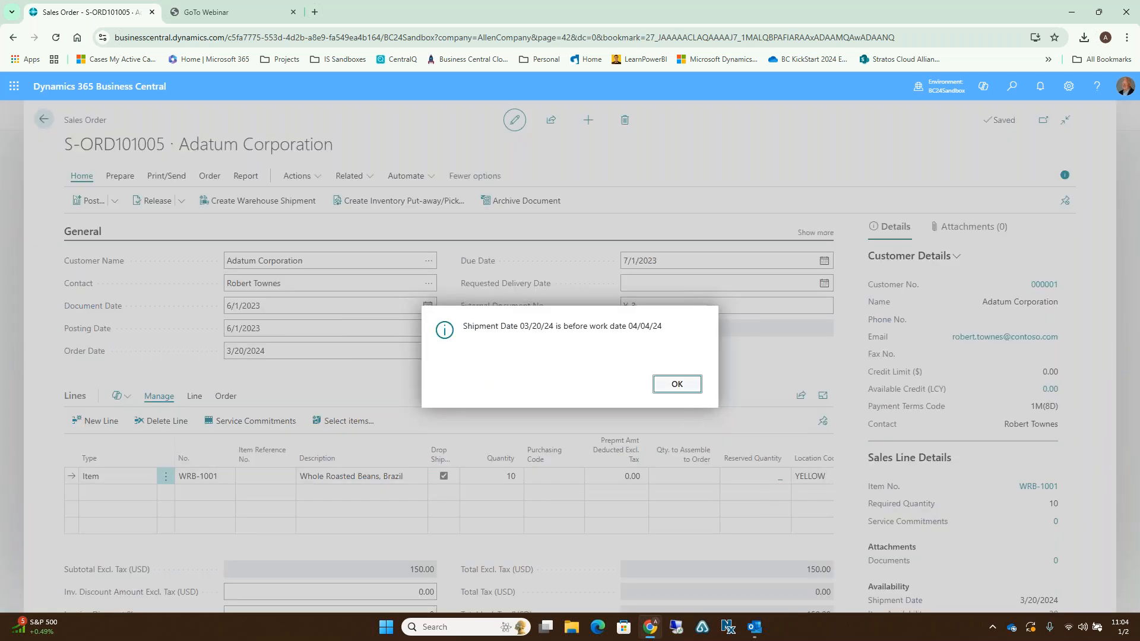
click(678, 385)
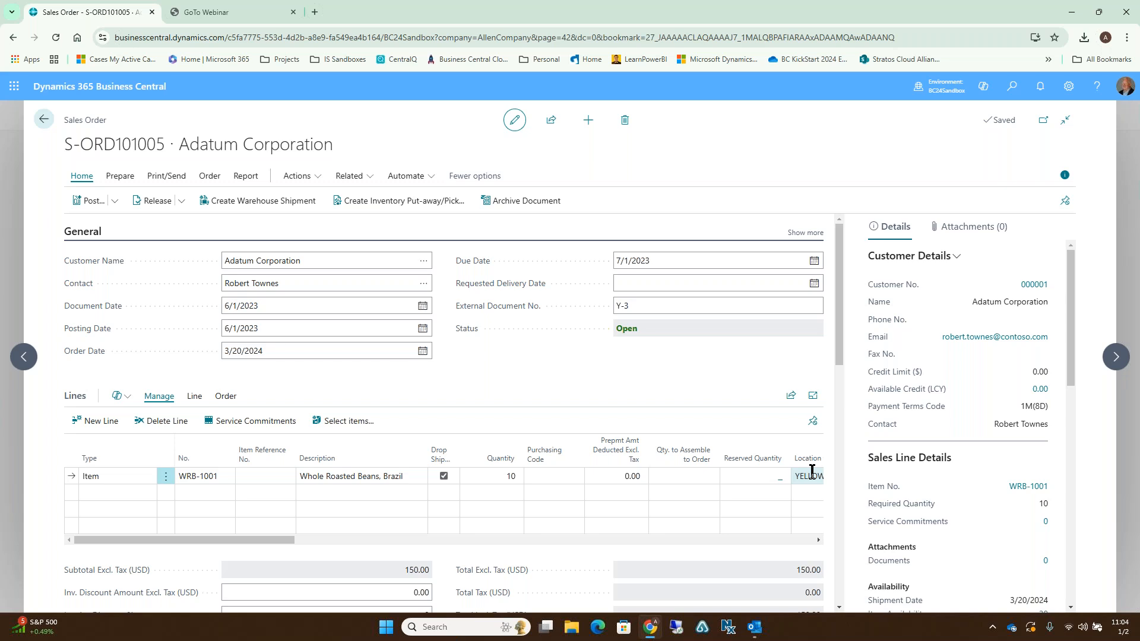
key(Delete)
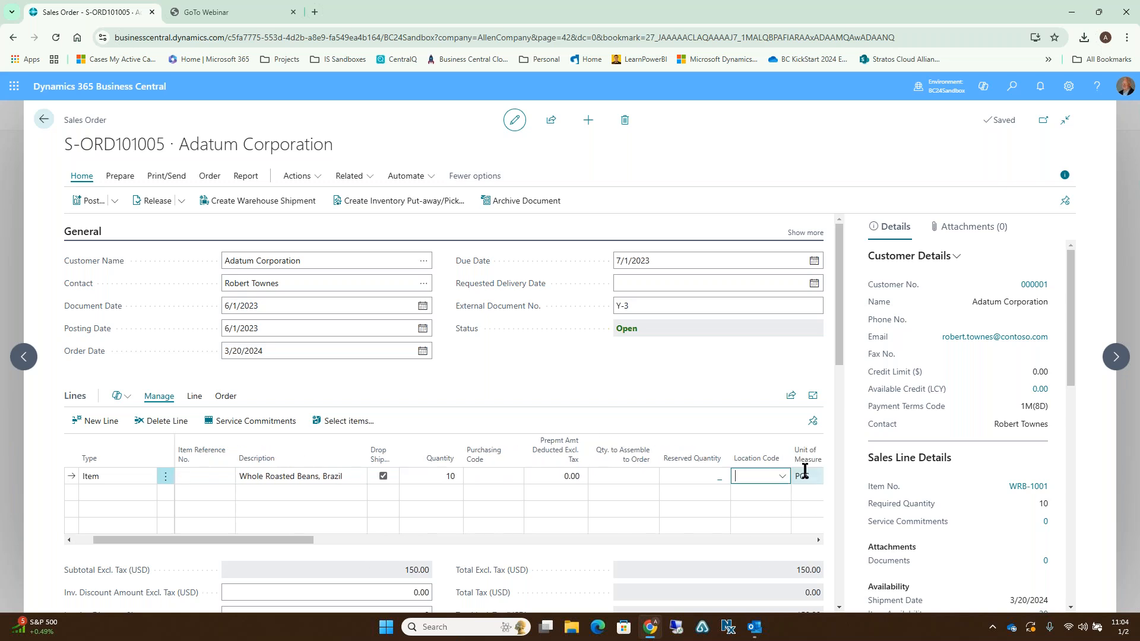
click(618, 492)
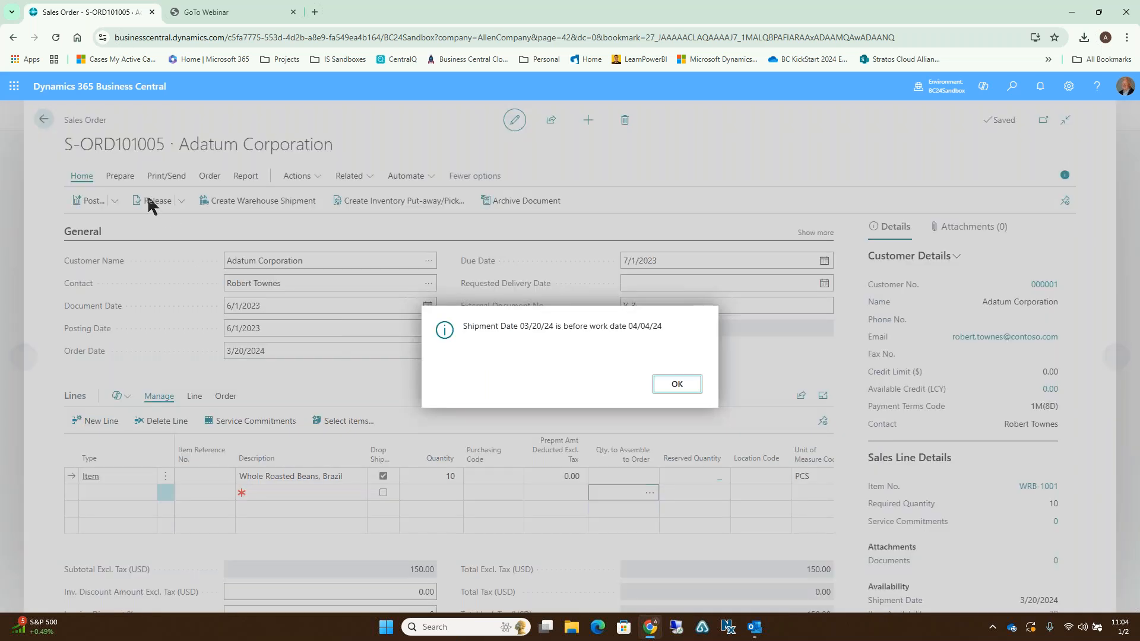
Release the Adatum Corporation sales order for Whole Roasted Beans, Brazil, and return to the sales order list.
click(680, 387)
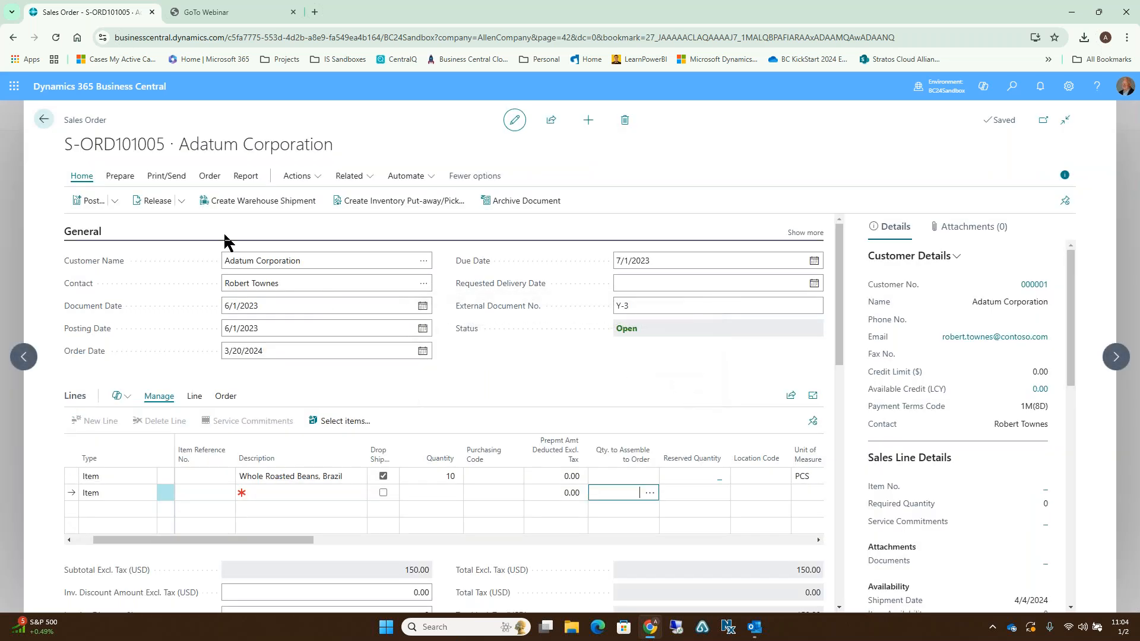
click(154, 204)
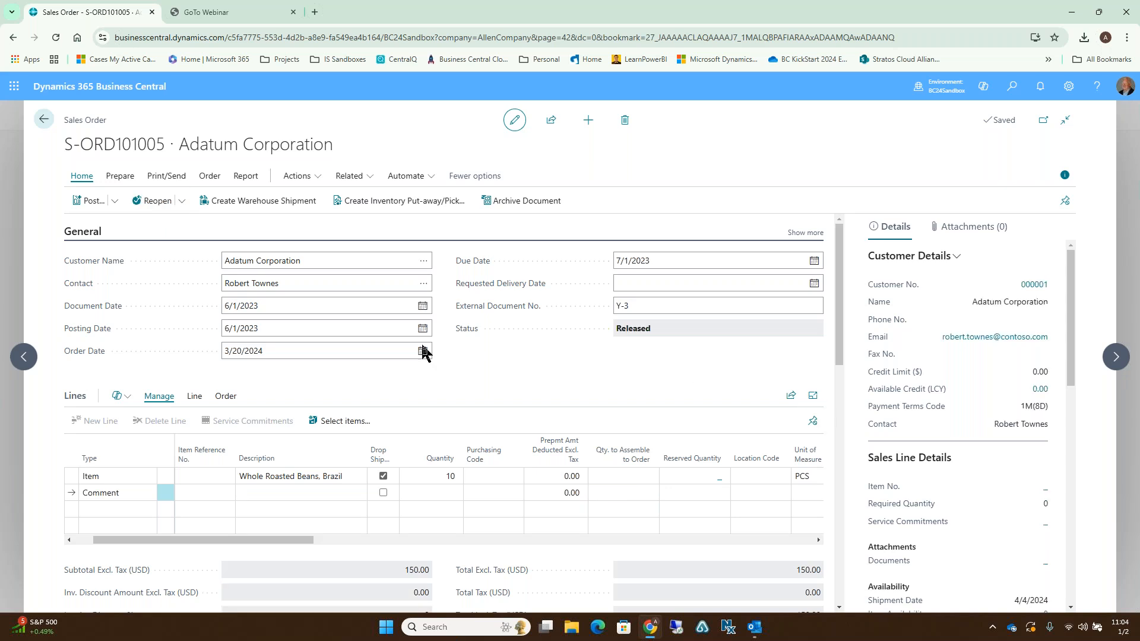
click(43, 122)
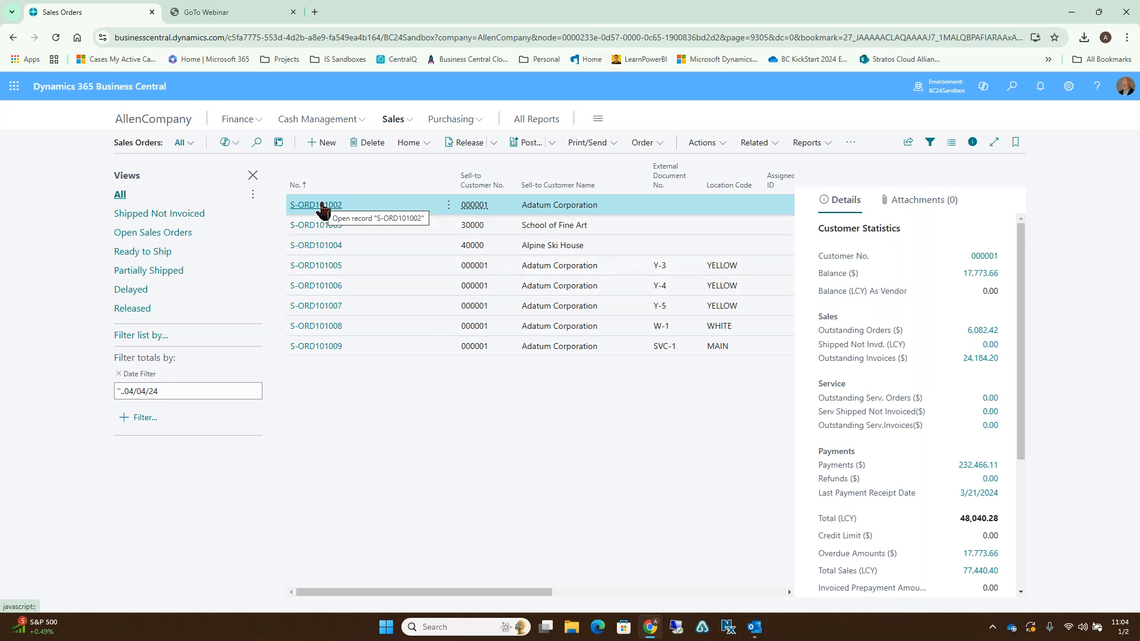
Create a purchase order for the vendor Nod Publishers, and return to the purchase order list.
click(453, 119)
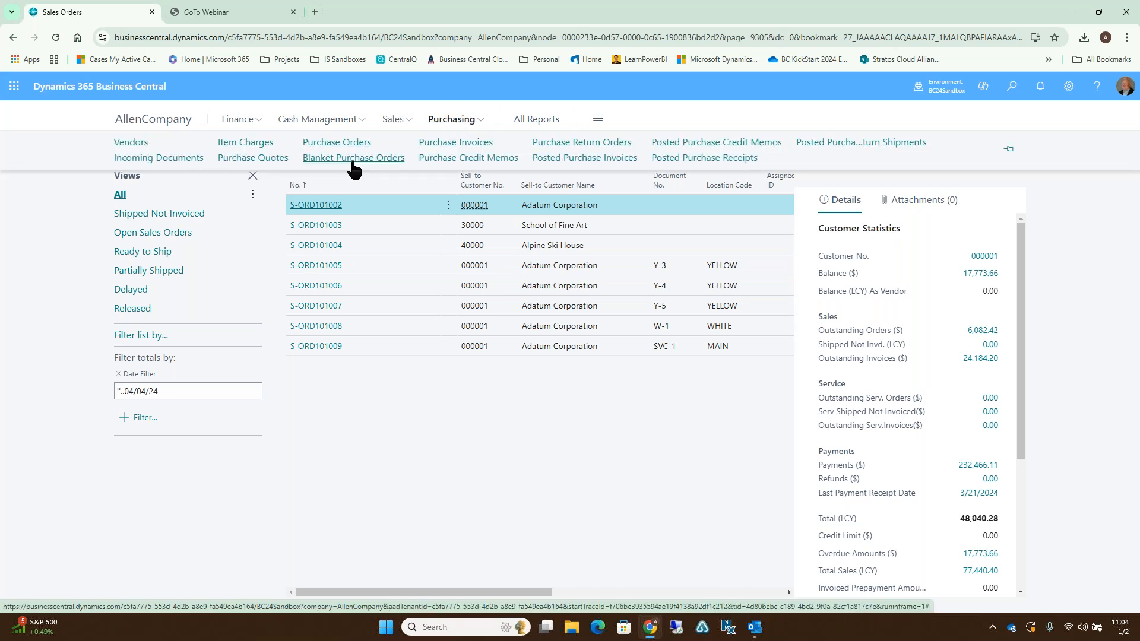
click(326, 143)
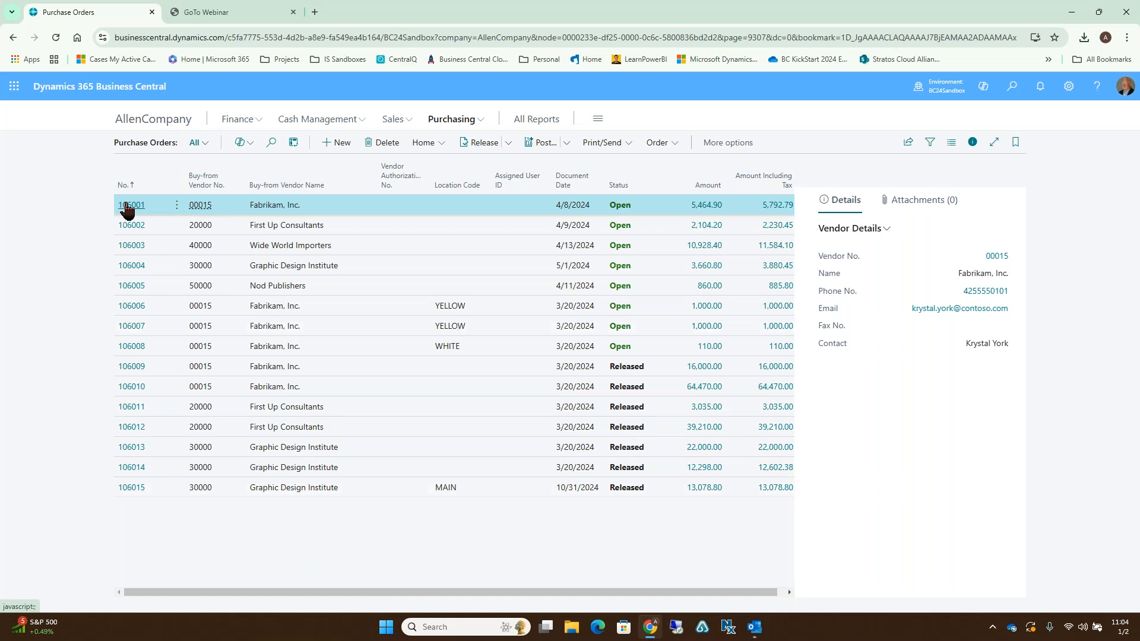
click(326, 145)
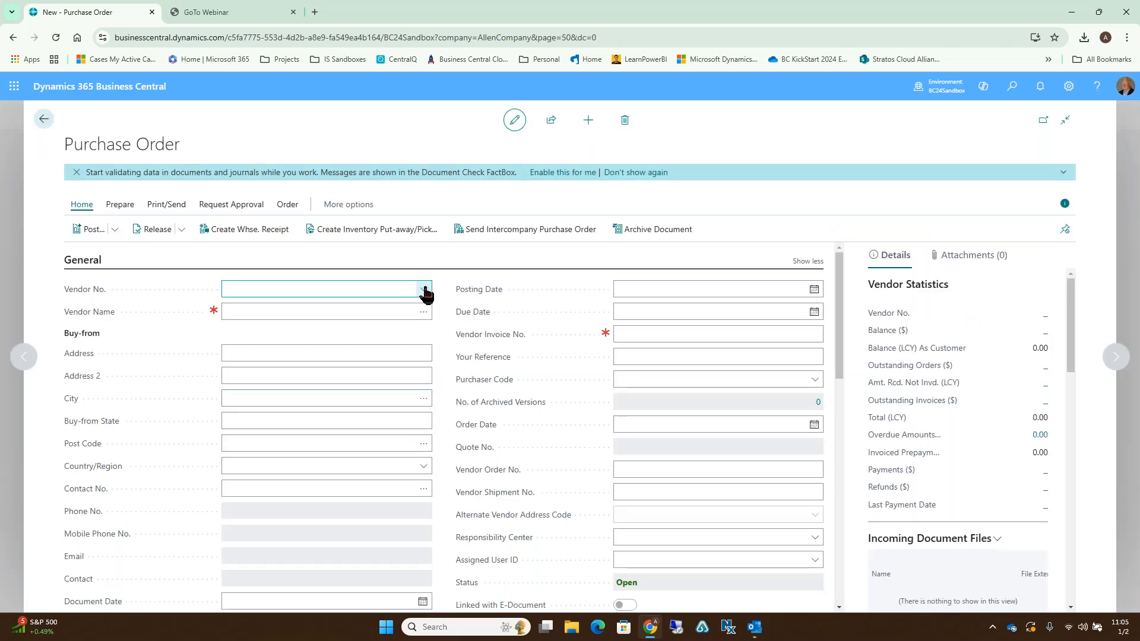
click(425, 290)
scroll(357, 375, down, 1)
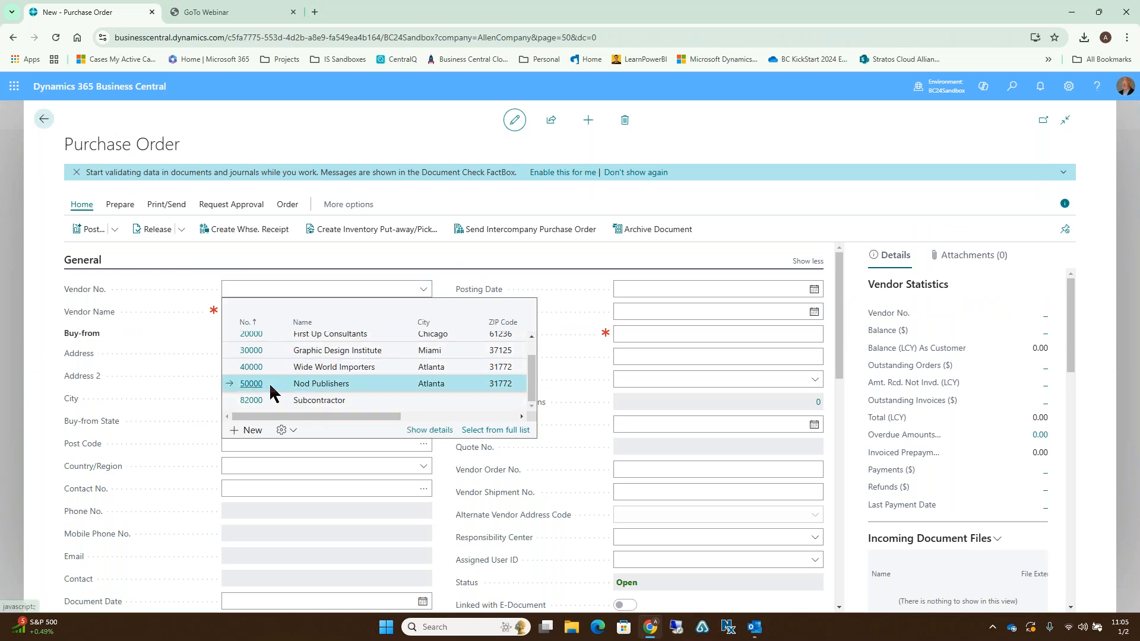
click(269, 382)
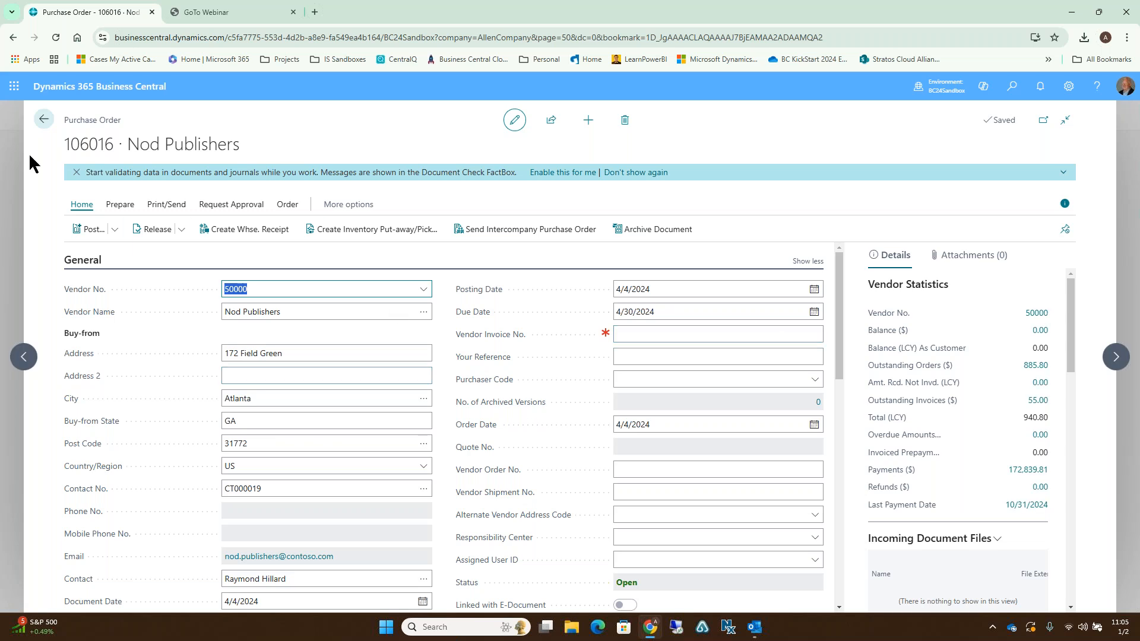
click(43, 123)
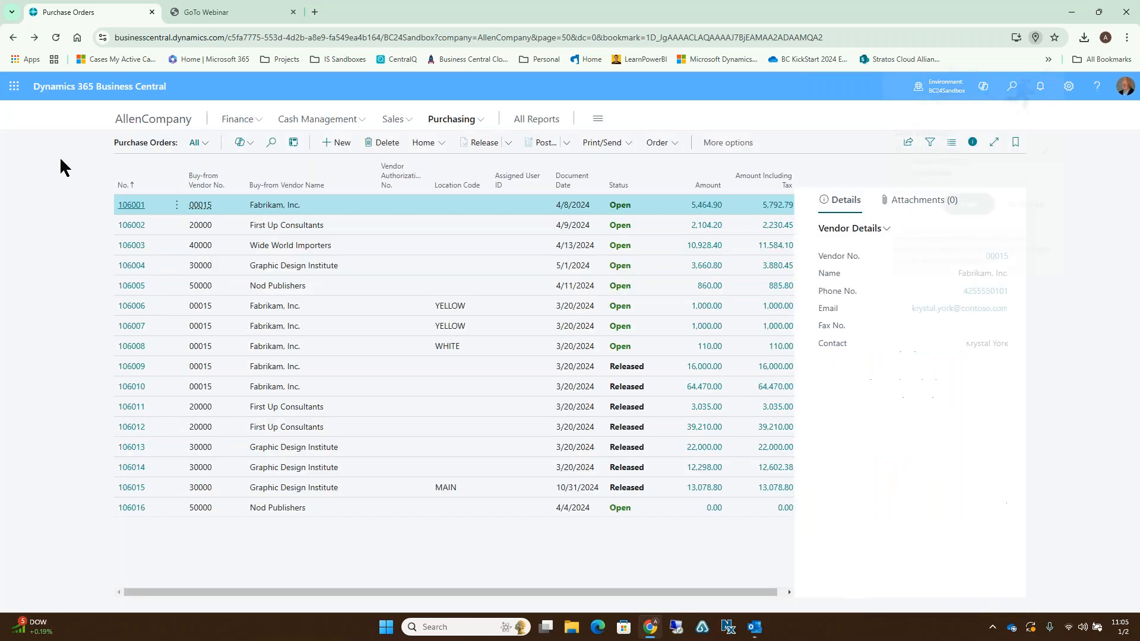
Open the first Adatum Corporation sales order from the sales order list.
click(393, 118)
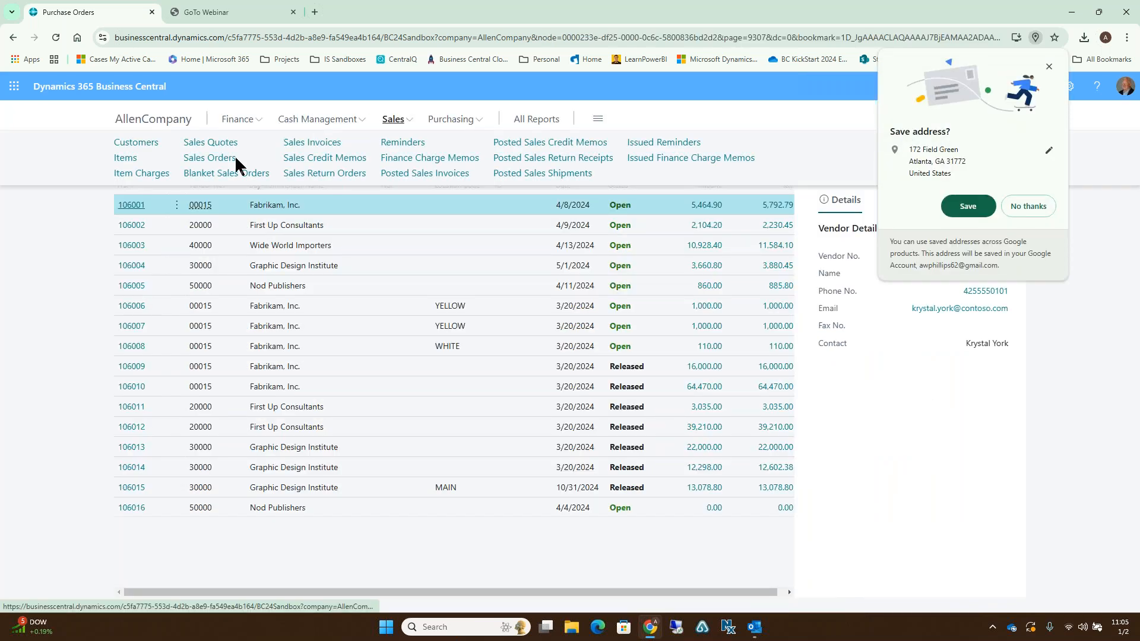
click(211, 159)
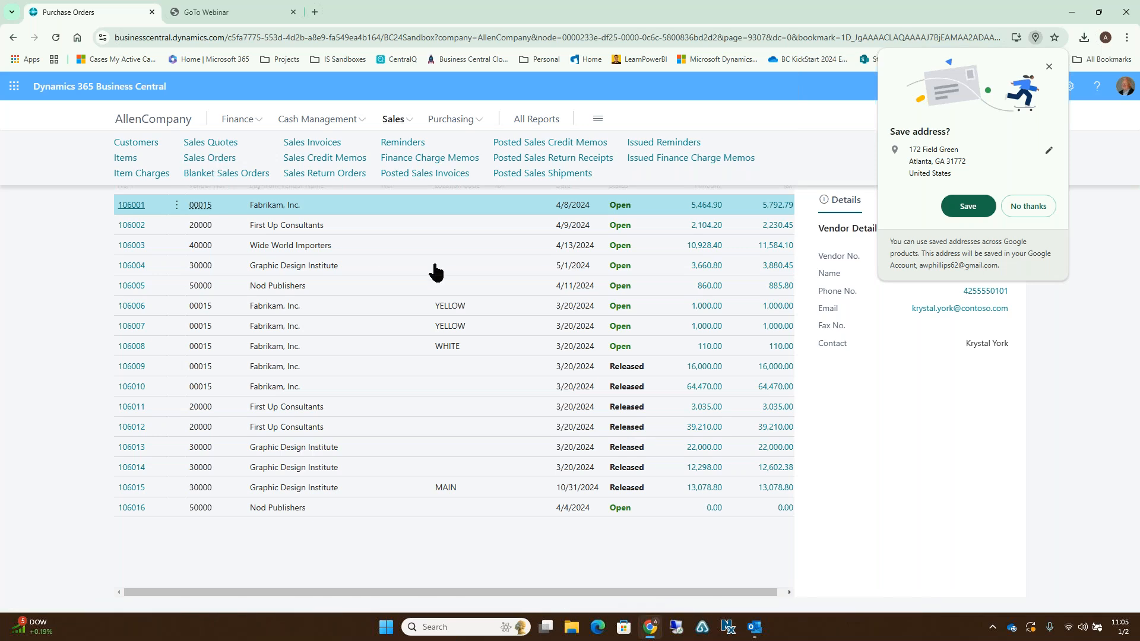
click(310, 205)
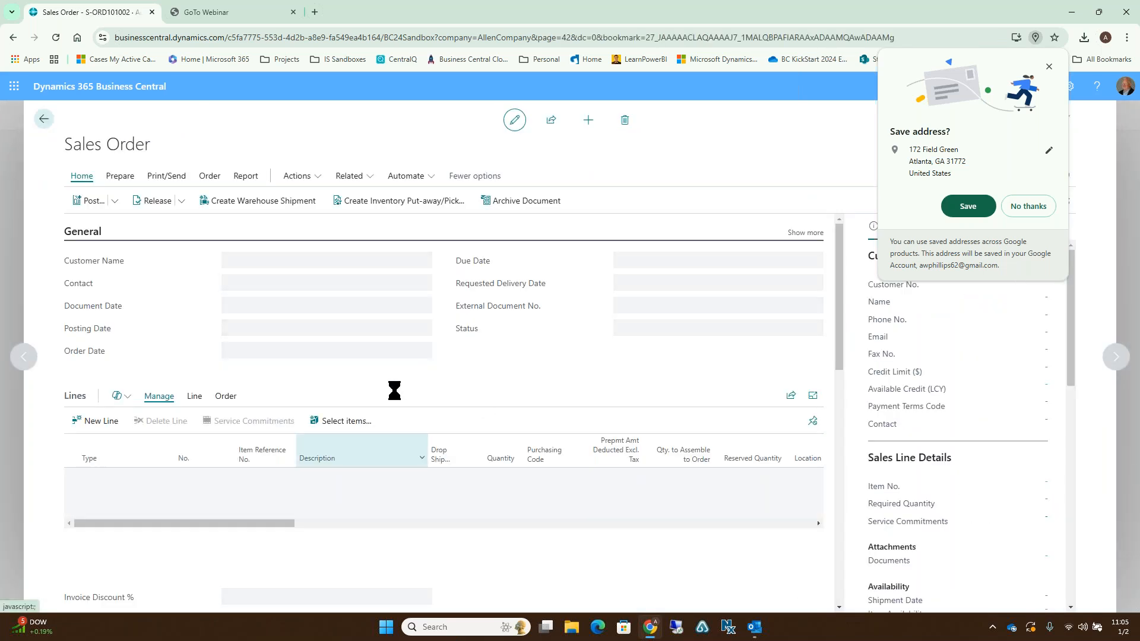
View the customer's alternate ship-to addresses from the order's shipping details without choosing one.
scroll(531, 469, down, 10)
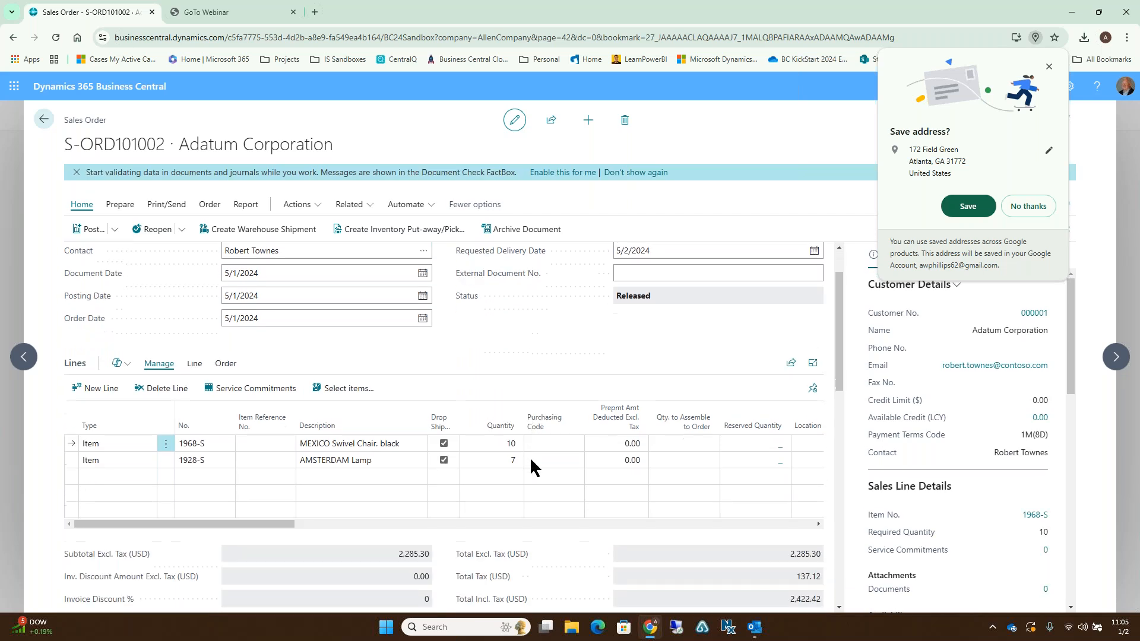
scroll(478, 377, down, 3)
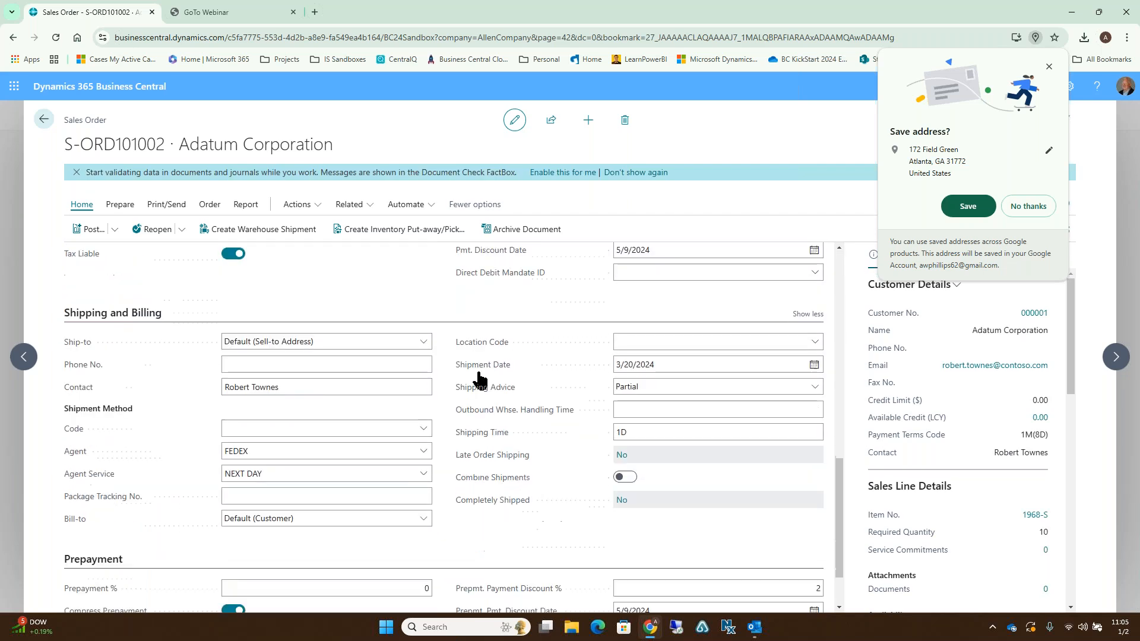
click(424, 330)
click(268, 360)
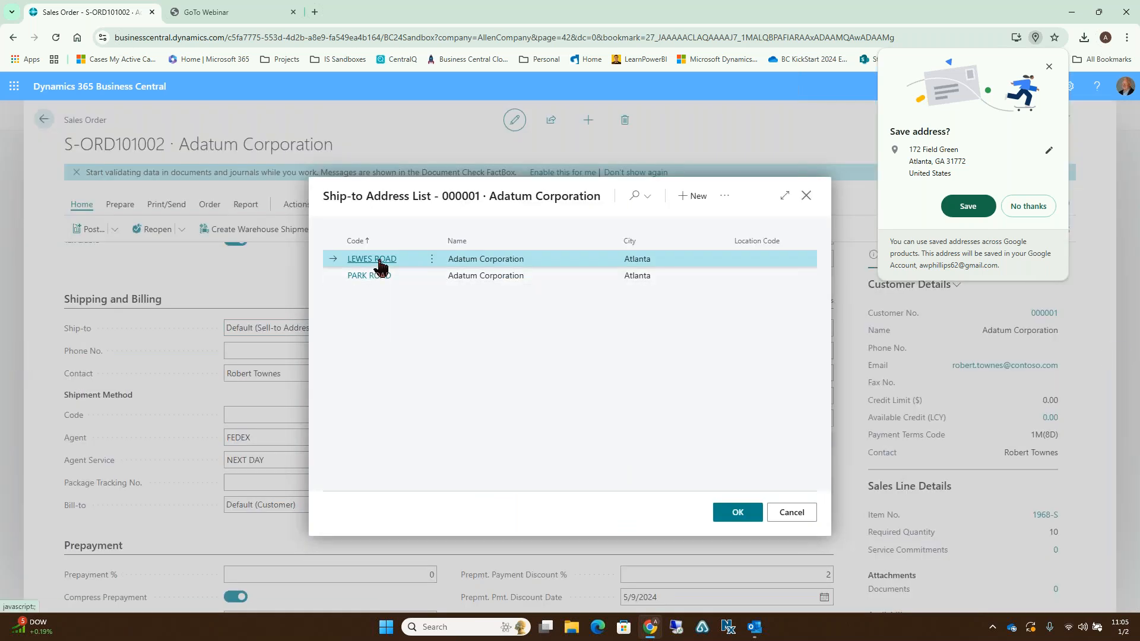
click(802, 514)
Try to set the order's Ship-to option to Custom Address, and discard the change by refreshing the page.
click(426, 331)
click(267, 379)
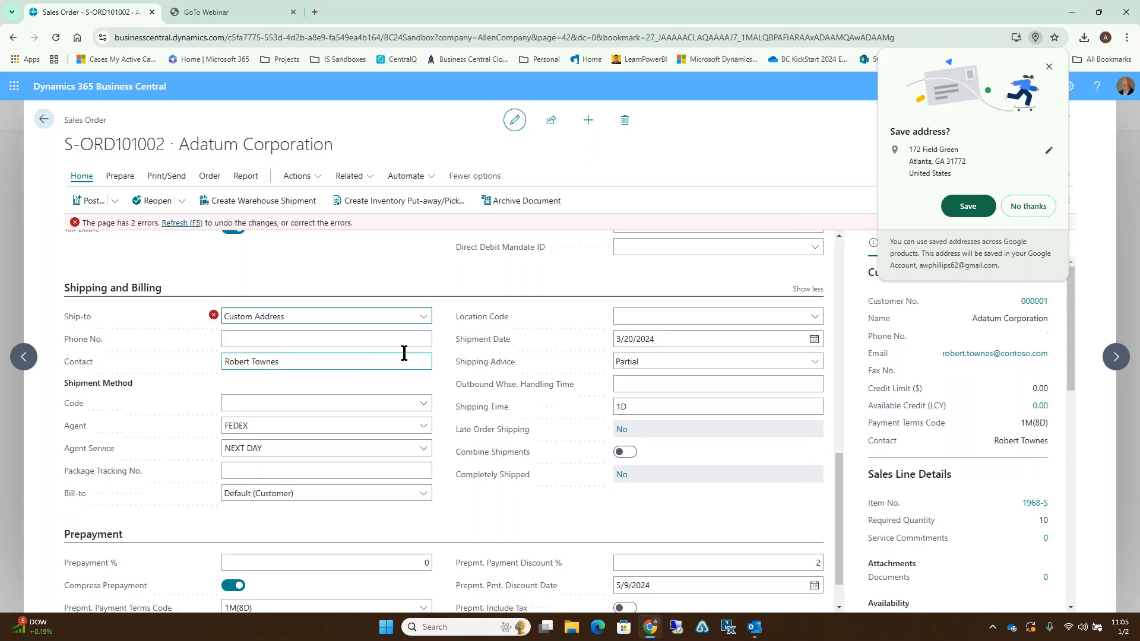
click(416, 338)
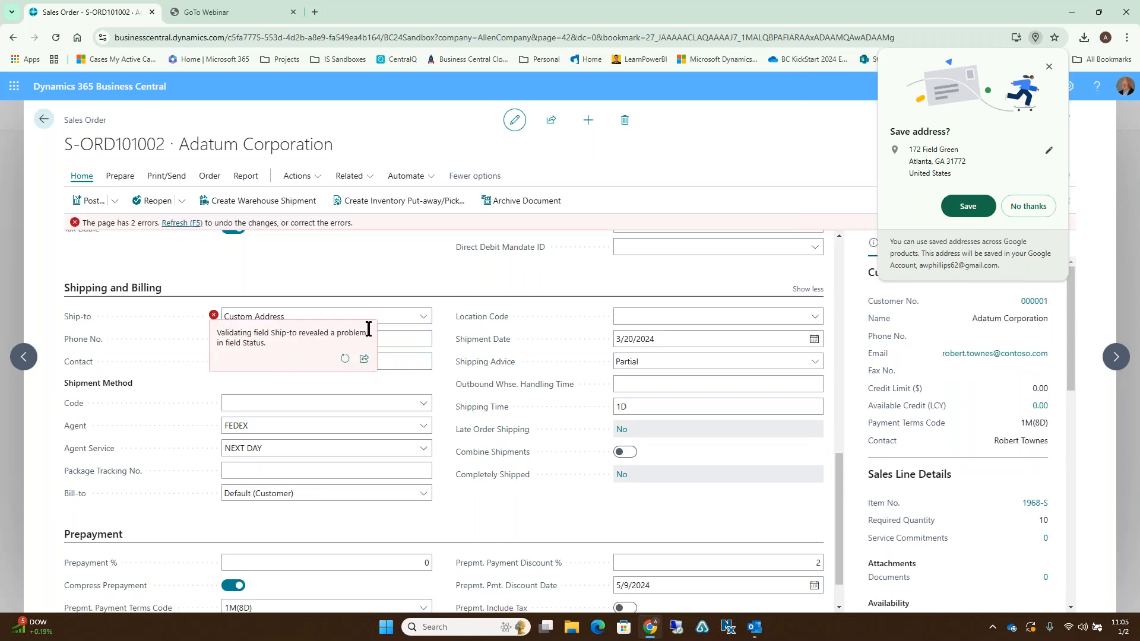
click(430, 317)
click(424, 317)
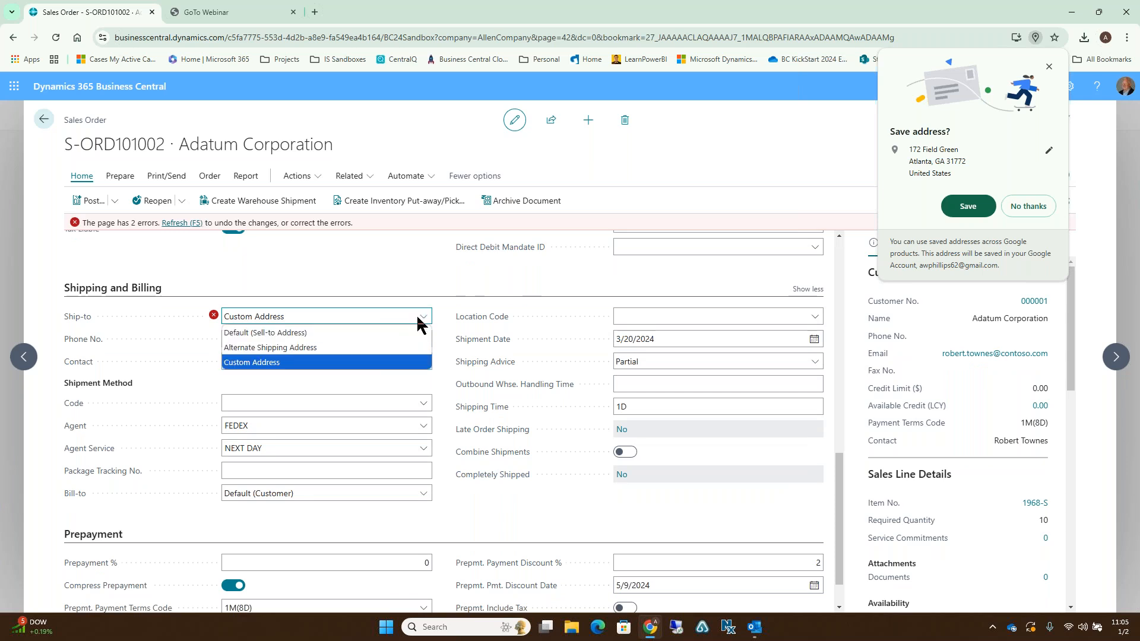
click(213, 316)
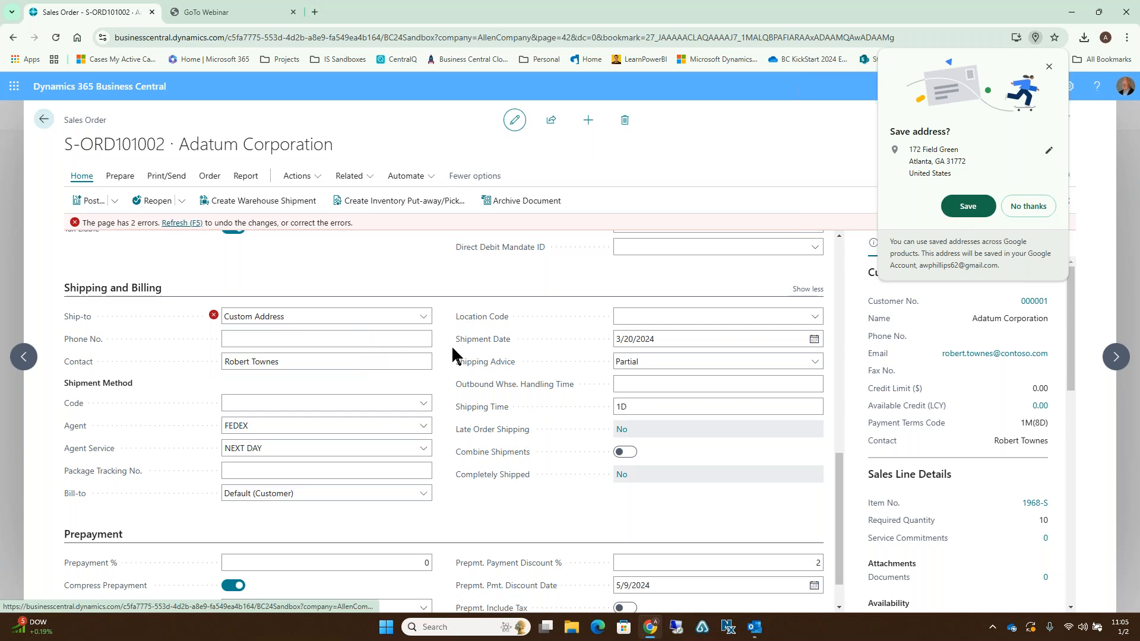
key(F5)
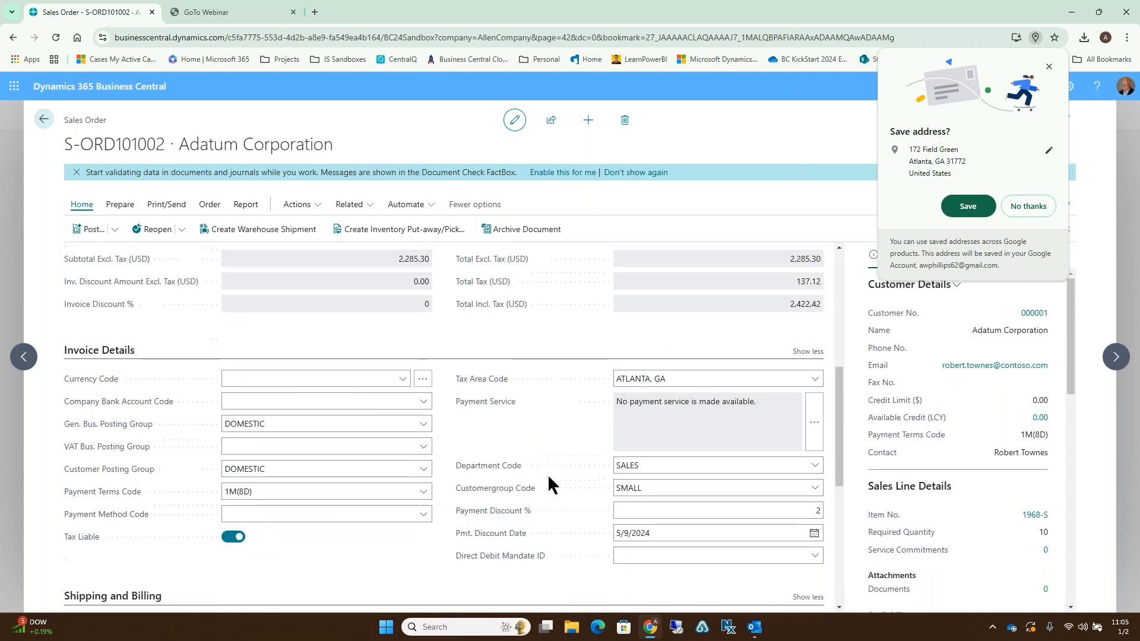
Try to set Ship-to to Alternate Shipping Address with the PARK ROAD address, and check the order's status field.
scroll(550, 484, up, 7)
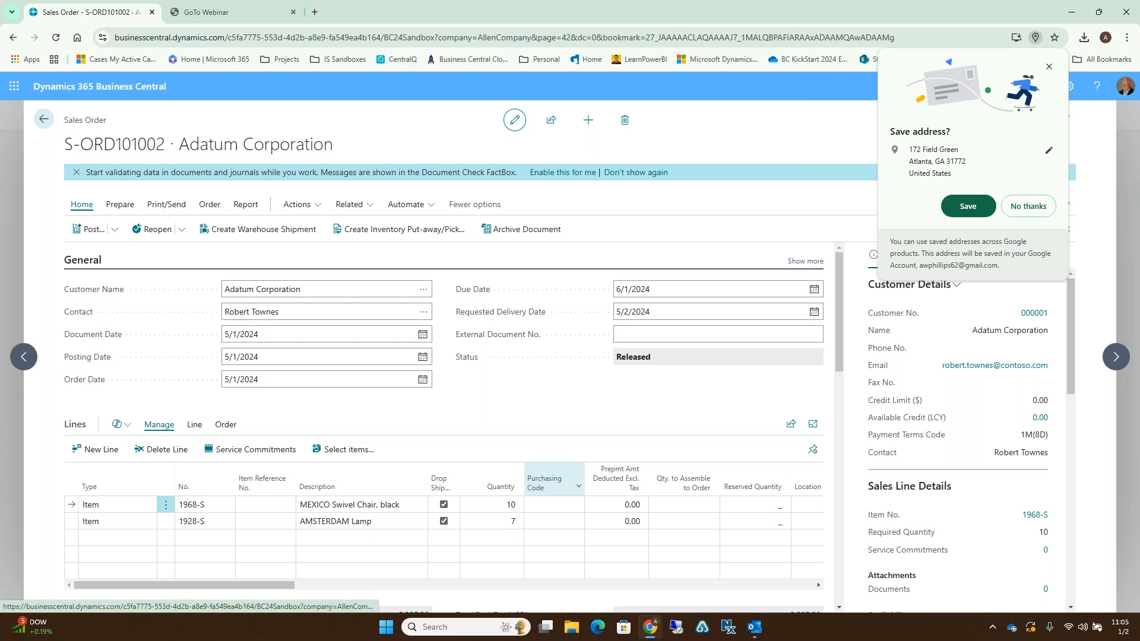
click(805, 261)
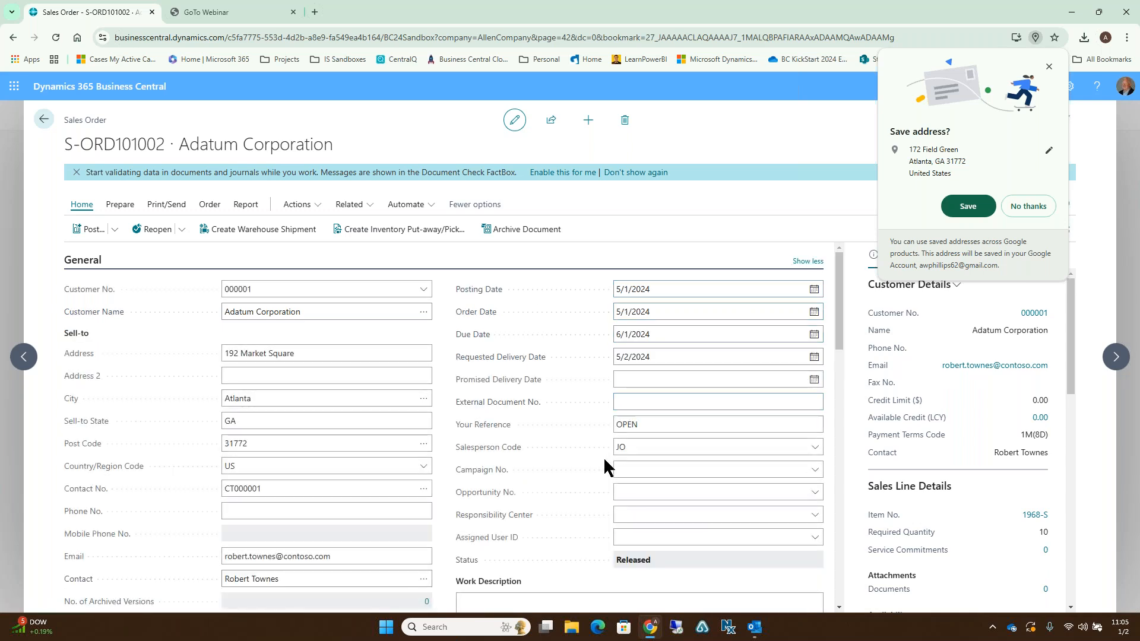
scroll(594, 509, down, 10)
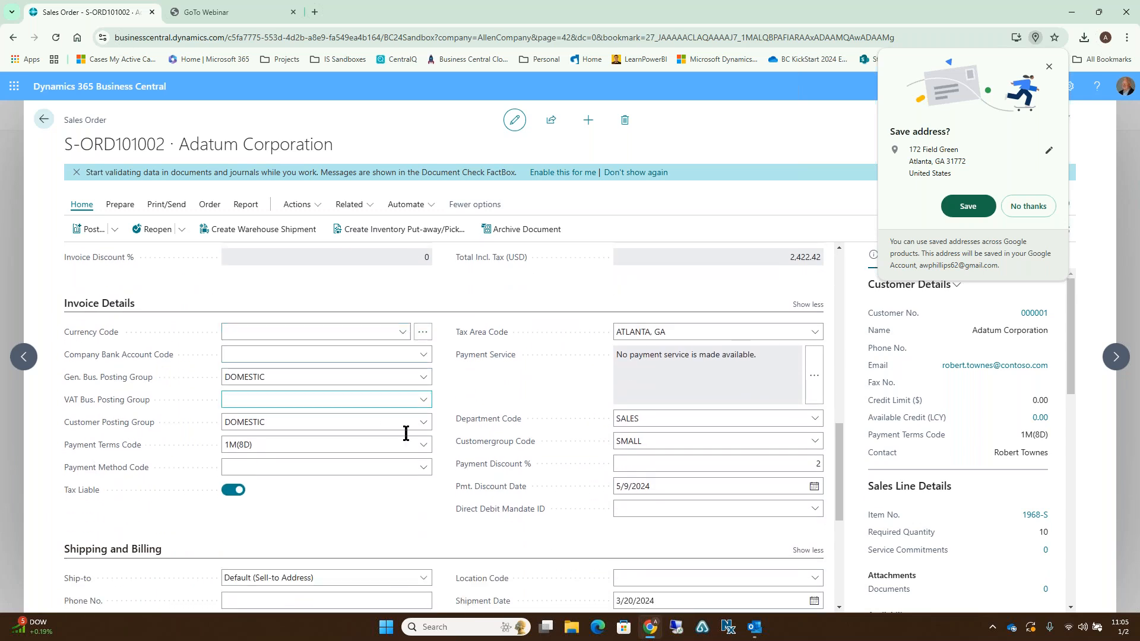
scroll(408, 433, down, 4)
click(425, 343)
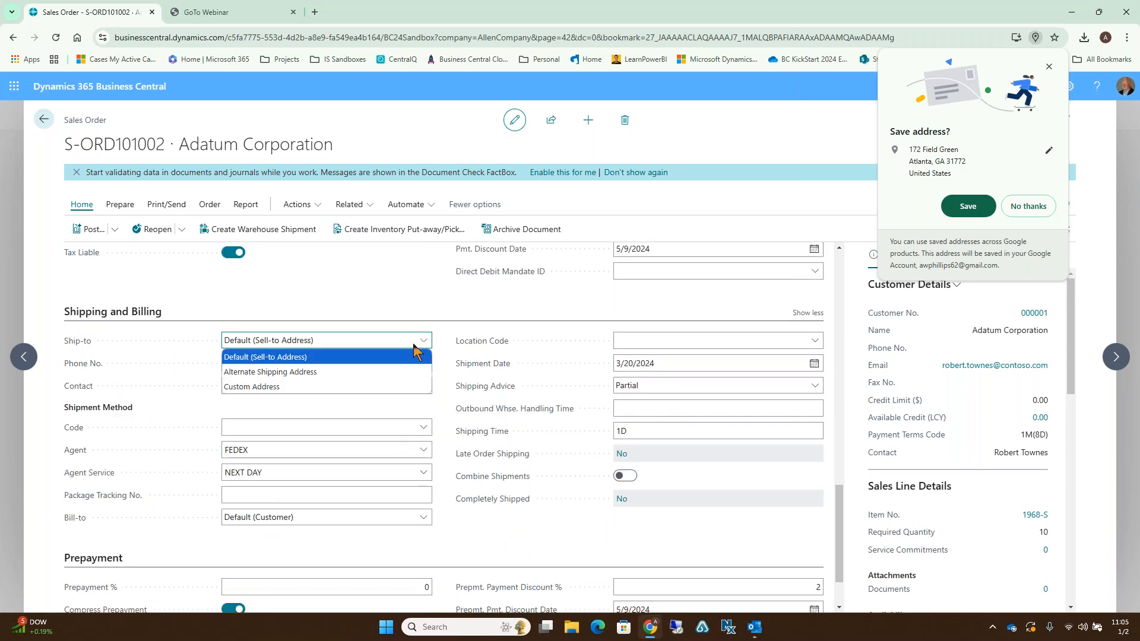
click(270, 376)
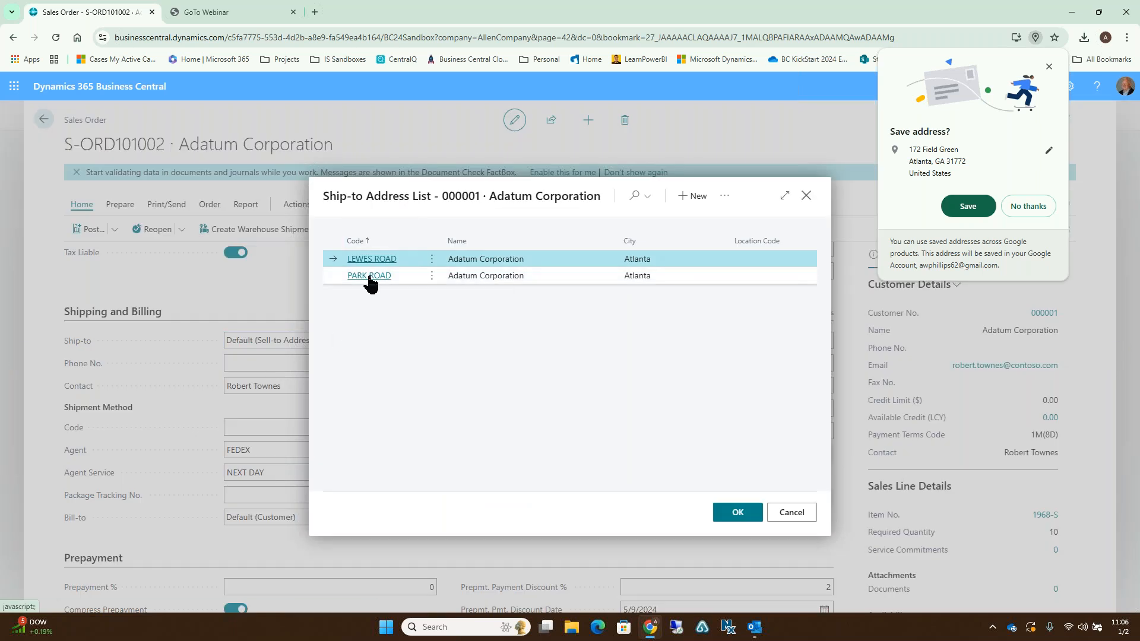
click(369, 276)
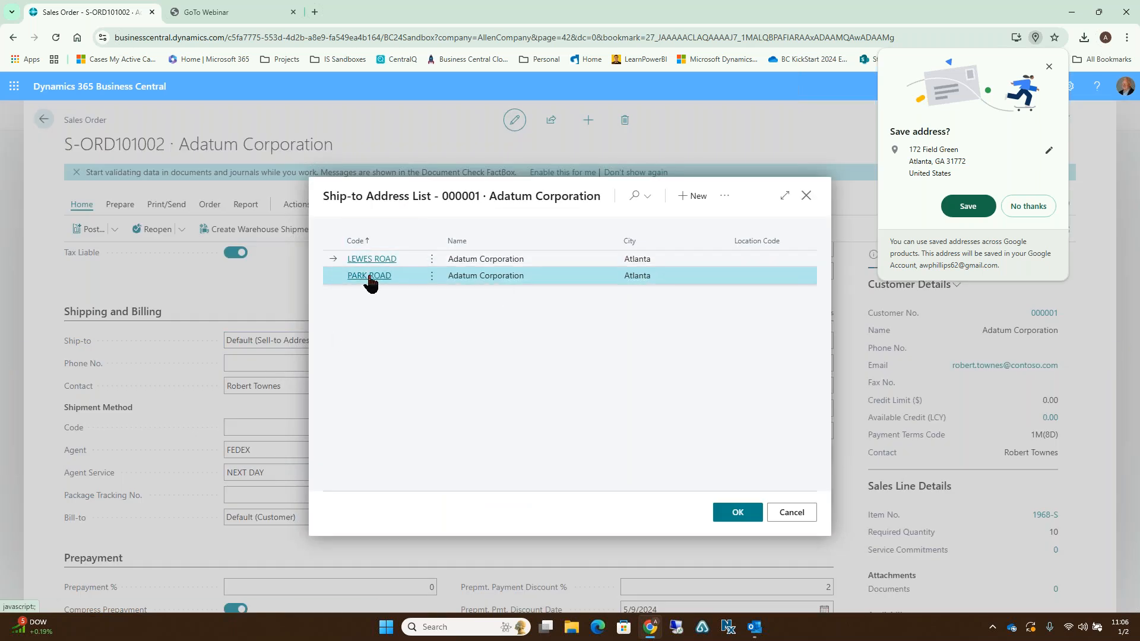
click(738, 512)
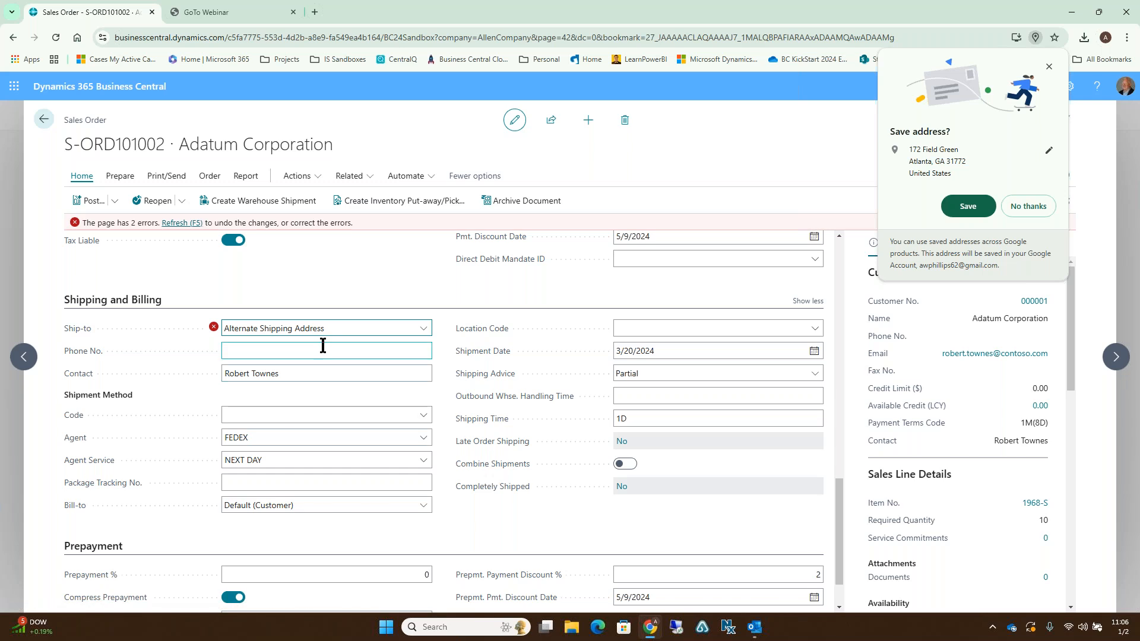
mouse_move(214, 328)
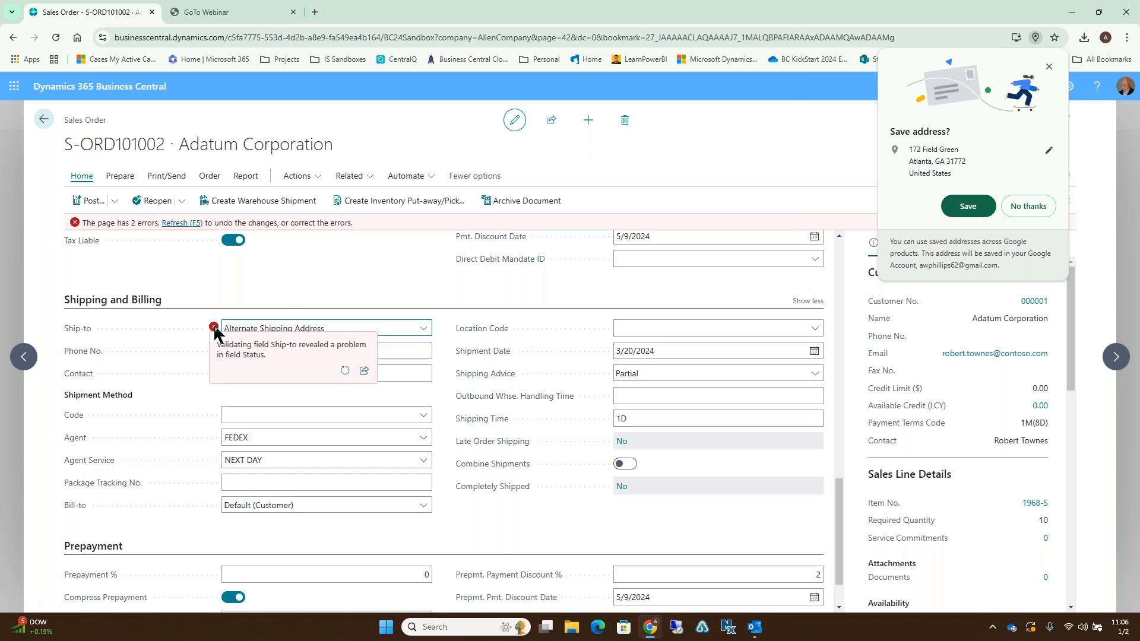
scroll(420, 395, up, 10)
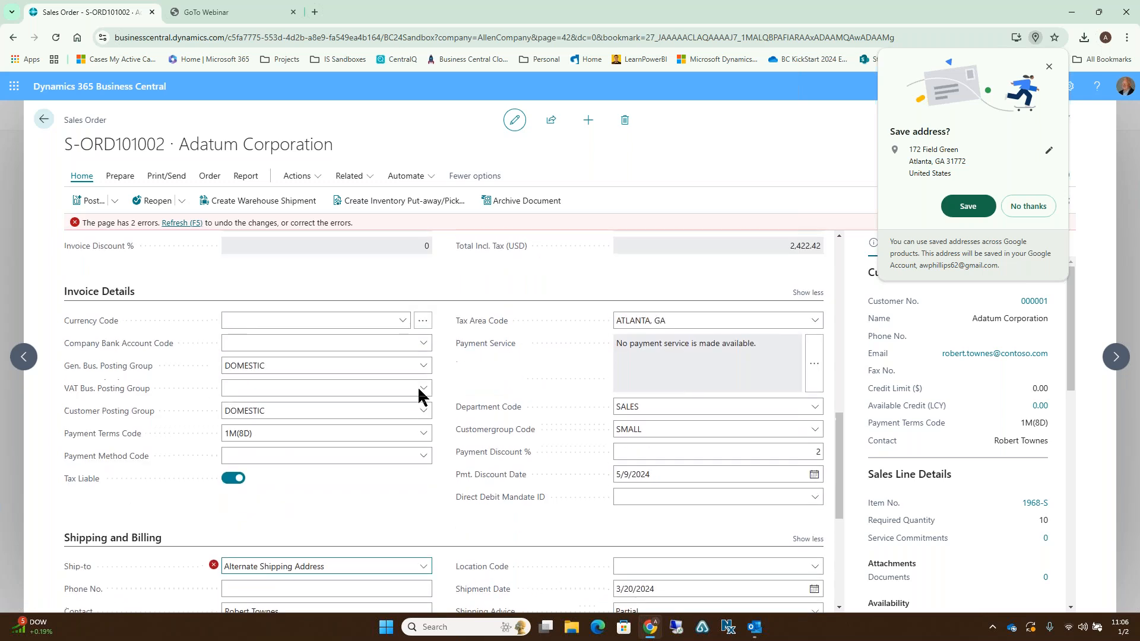
scroll(420, 394, up, 2)
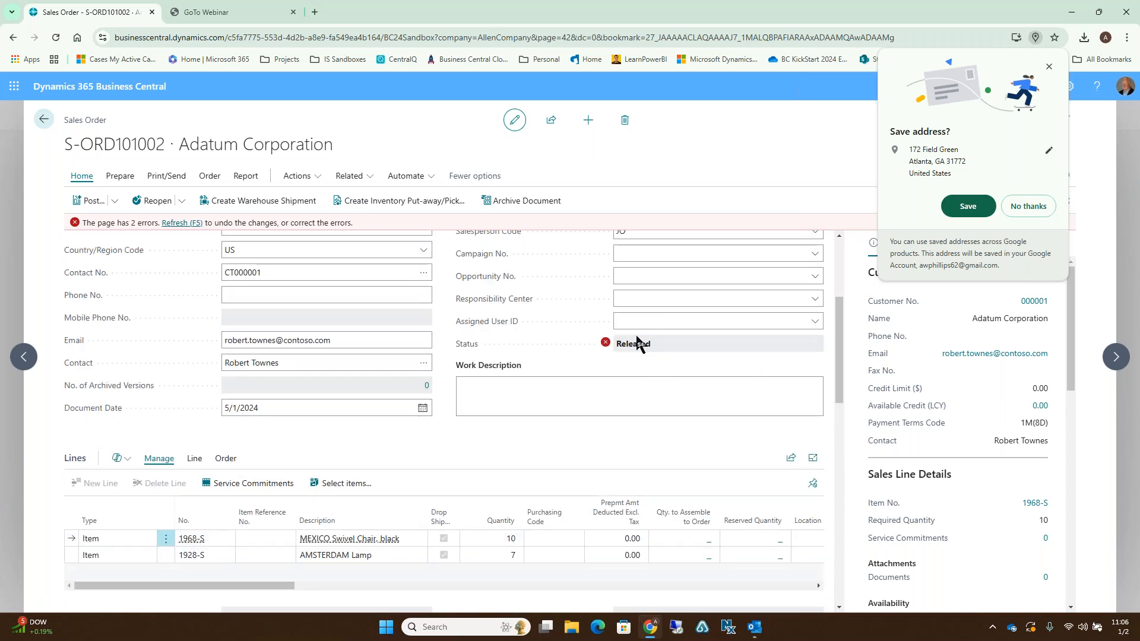
Discard the pending ship-to change, and reopen the released Adatum Corporation sales order for editing.
click(155, 203)
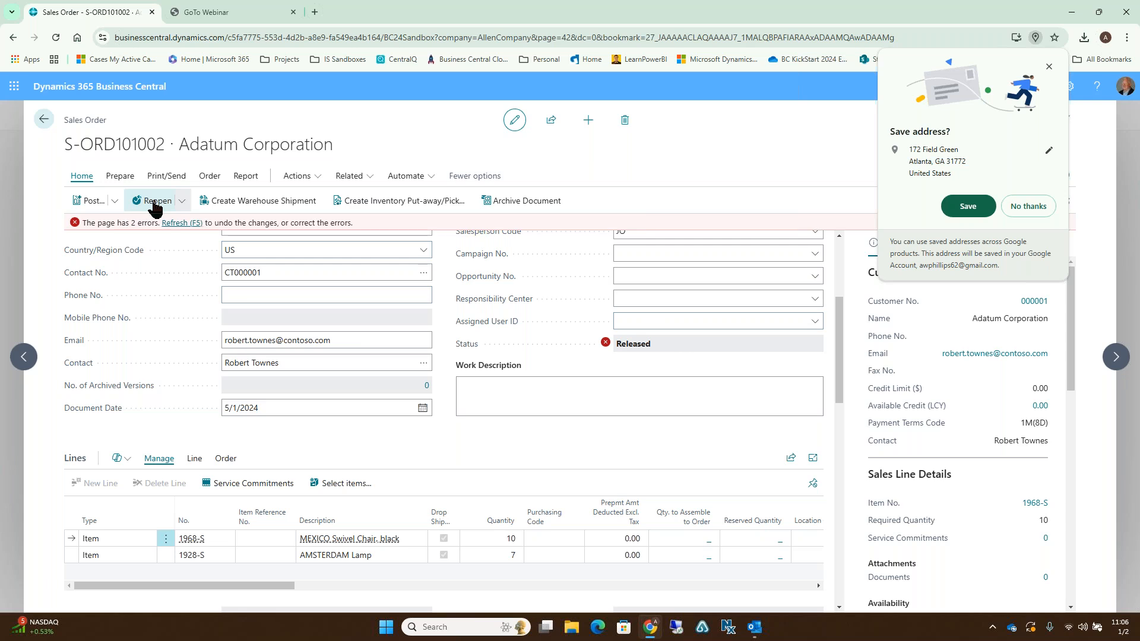
click(184, 225)
click(1028, 206)
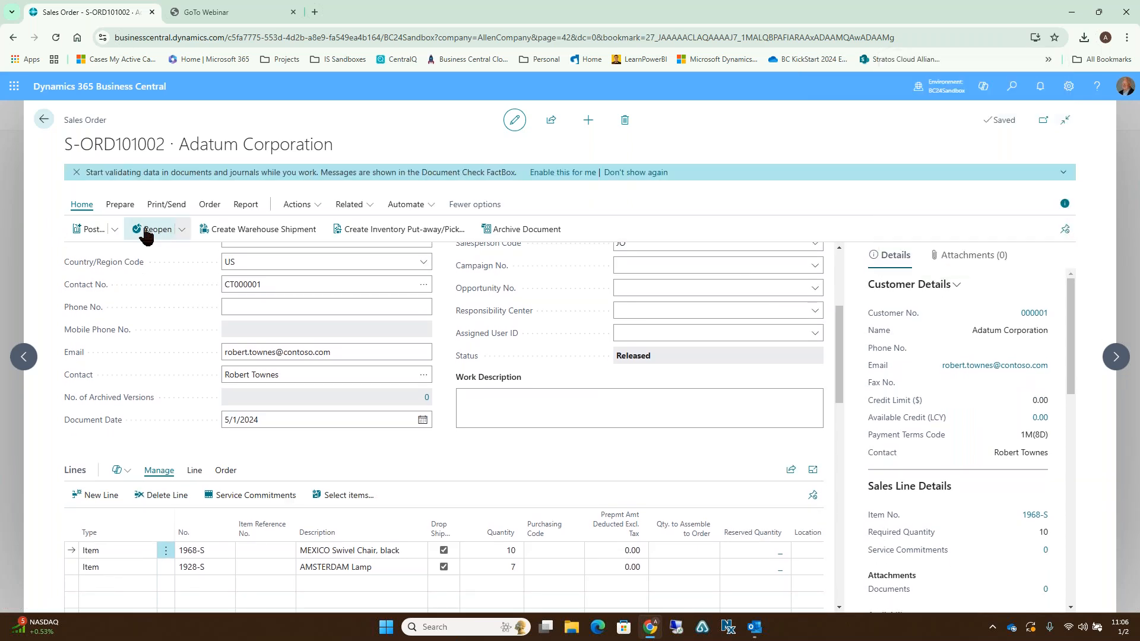
click(151, 230)
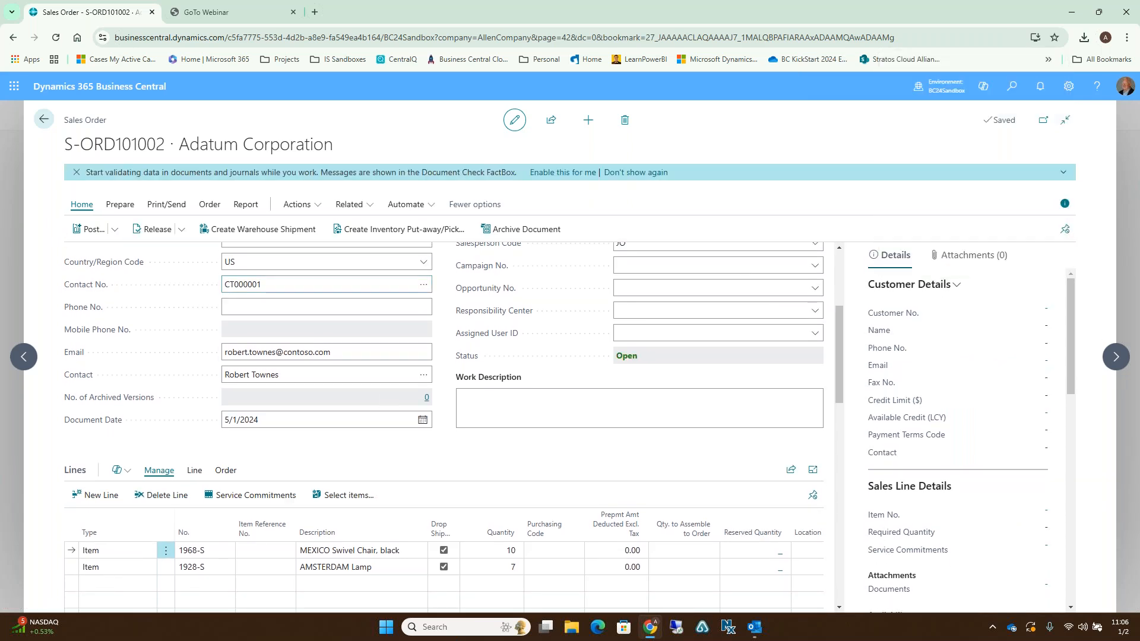
Set the Adatum Corporation order's Ship-to to Alternate Shipping Address with the PARK ROAD address, and acknowledge the shipping agent notice.
scroll(398, 410, down, 5)
scroll(416, 426, down, 5)
click(423, 314)
click(284, 347)
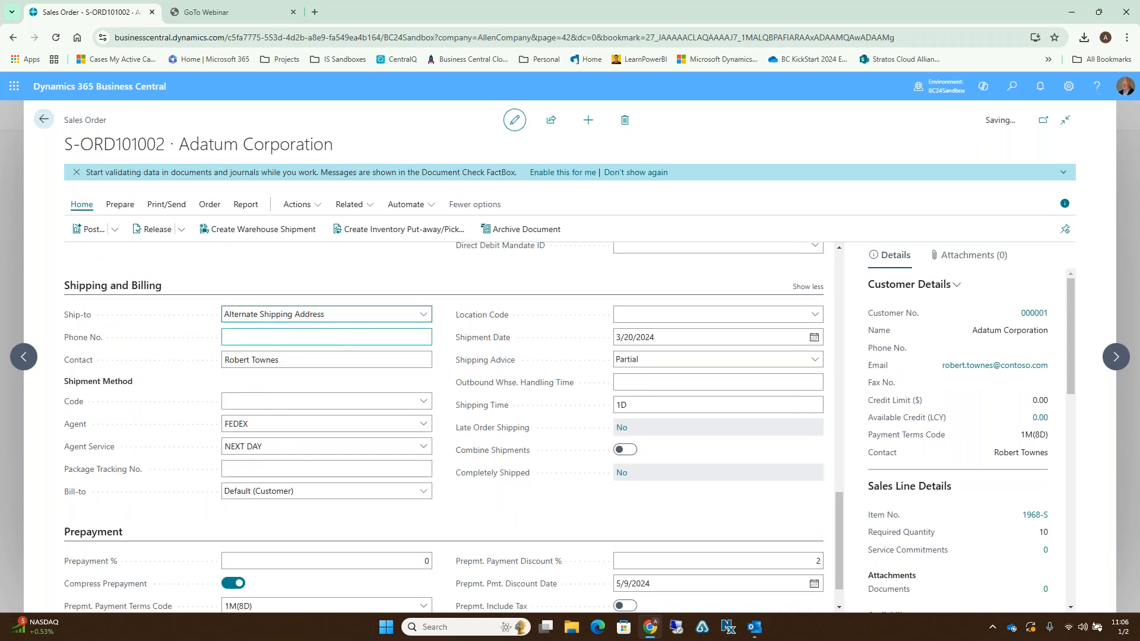
click(377, 275)
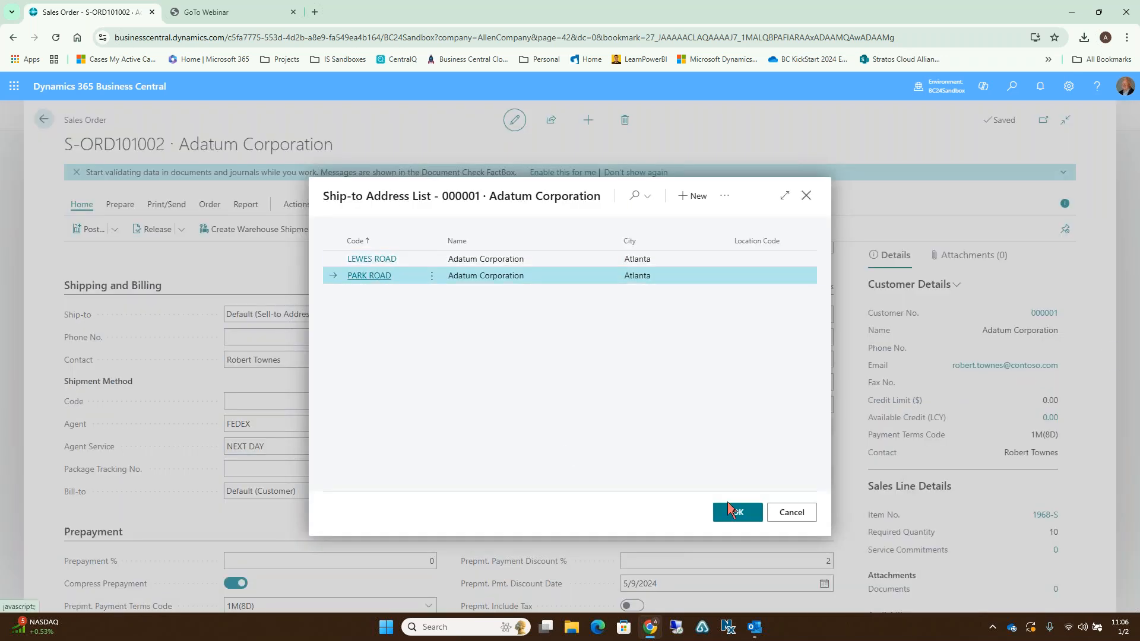
click(738, 513)
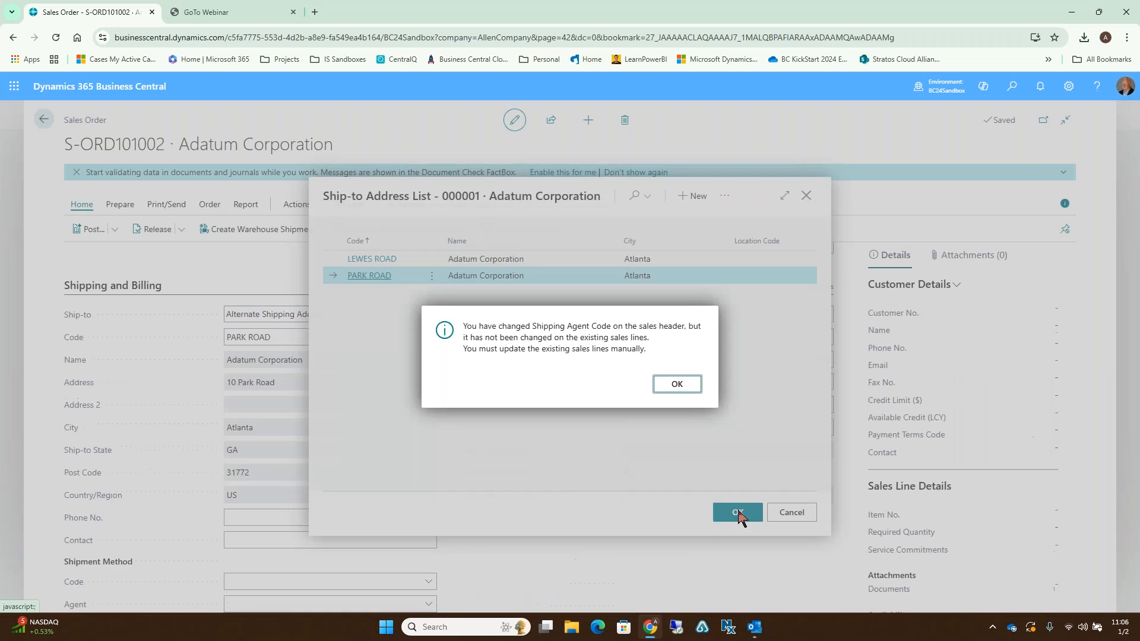
click(678, 384)
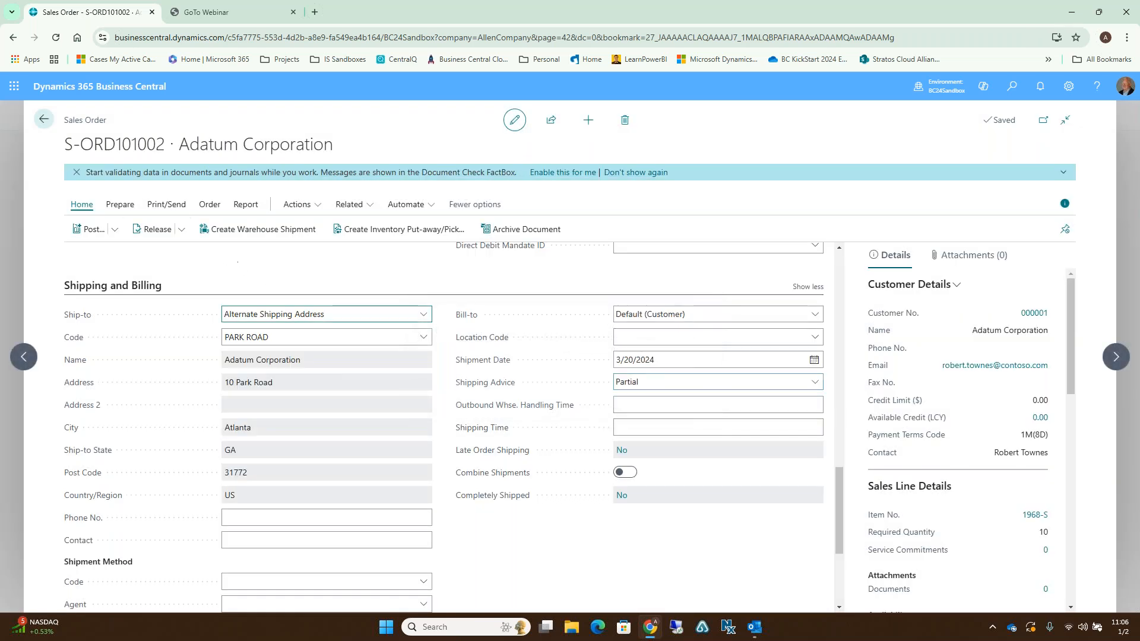
Open the Adatum Corporation order again from the sales order list, release it, and return to the list.
click(44, 120)
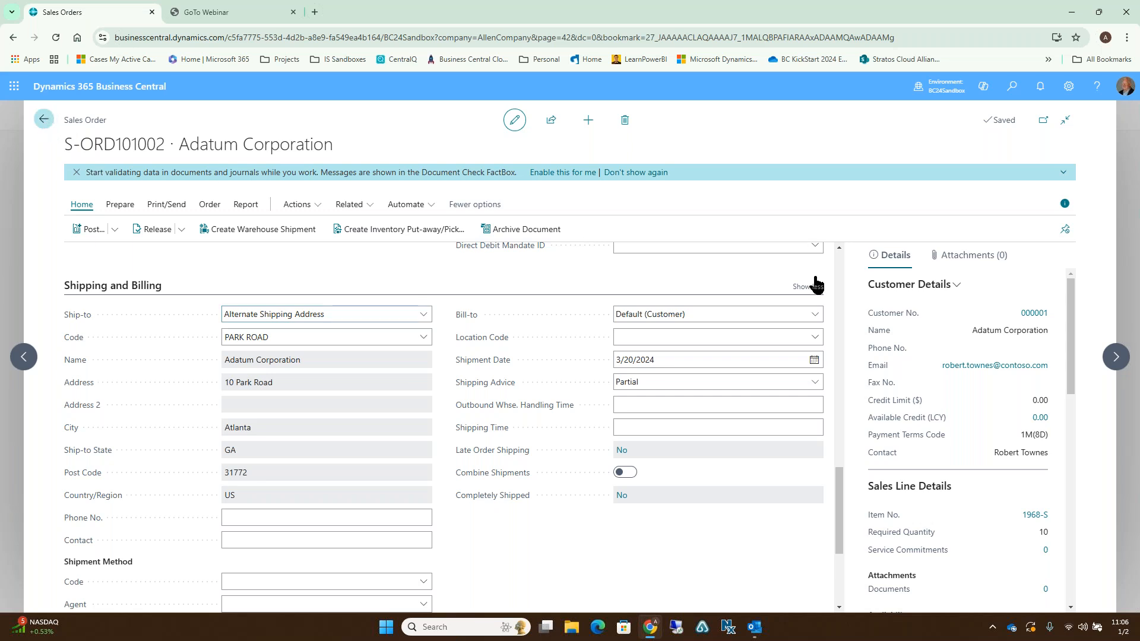
click(329, 208)
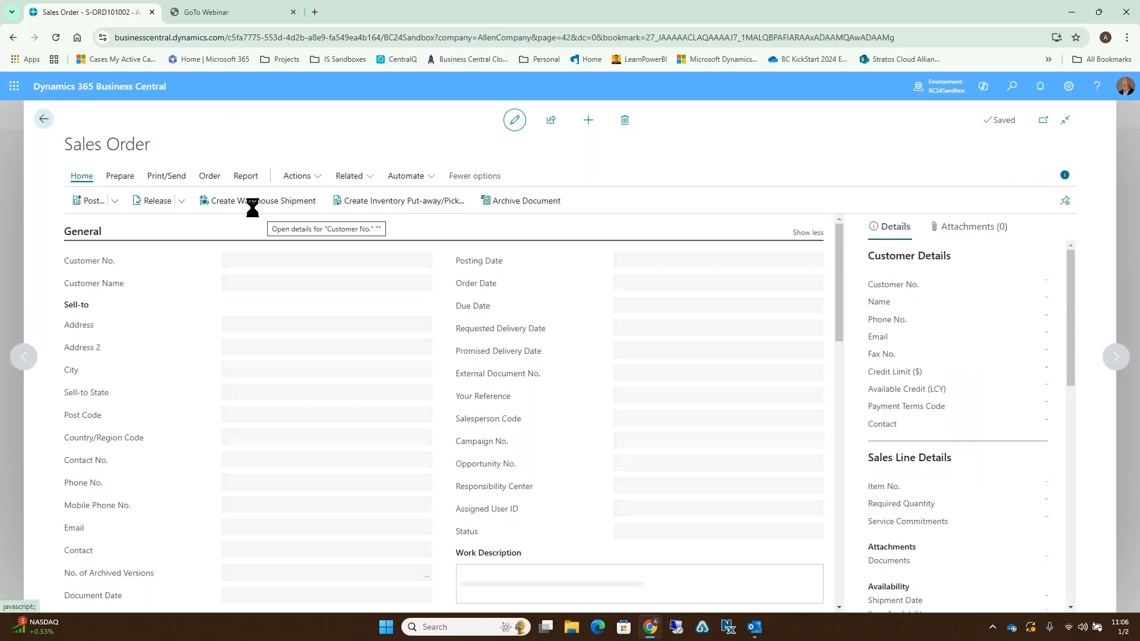
click(181, 234)
click(155, 253)
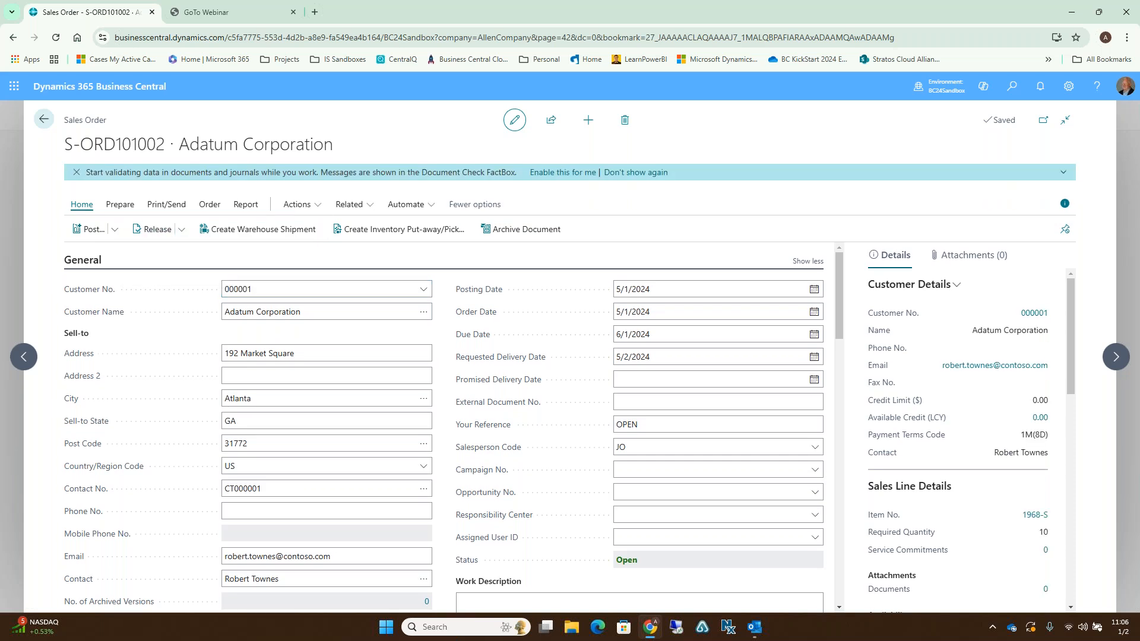
click(44, 121)
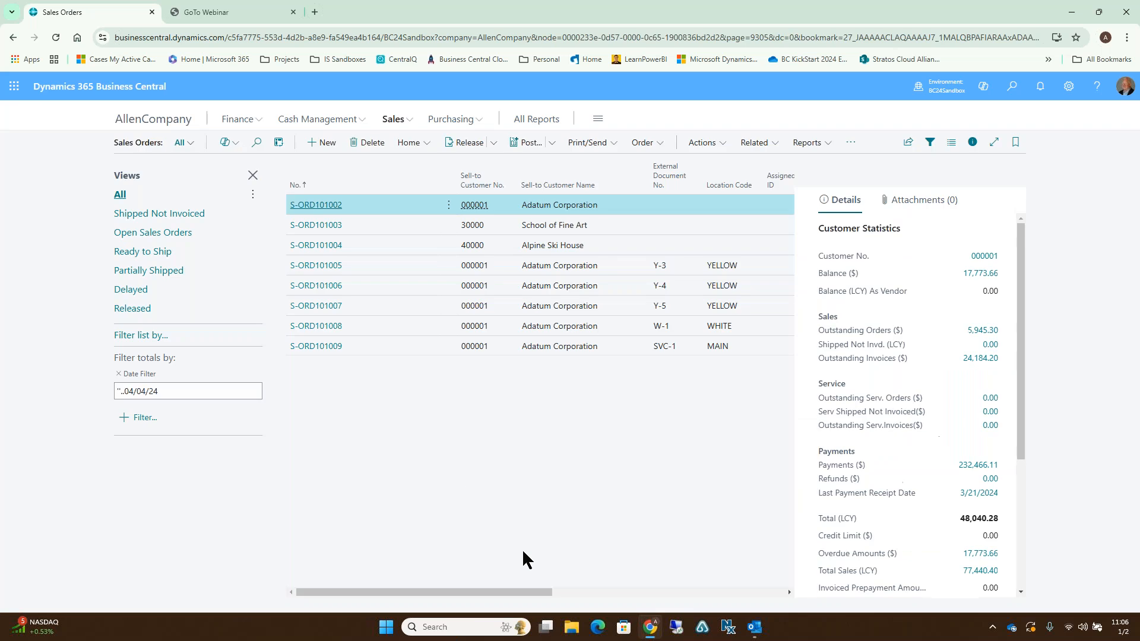
Reopen the School of Fine Art sales order for editing and choose Alternate Shipping Address as its Ship-to option.
click(331, 230)
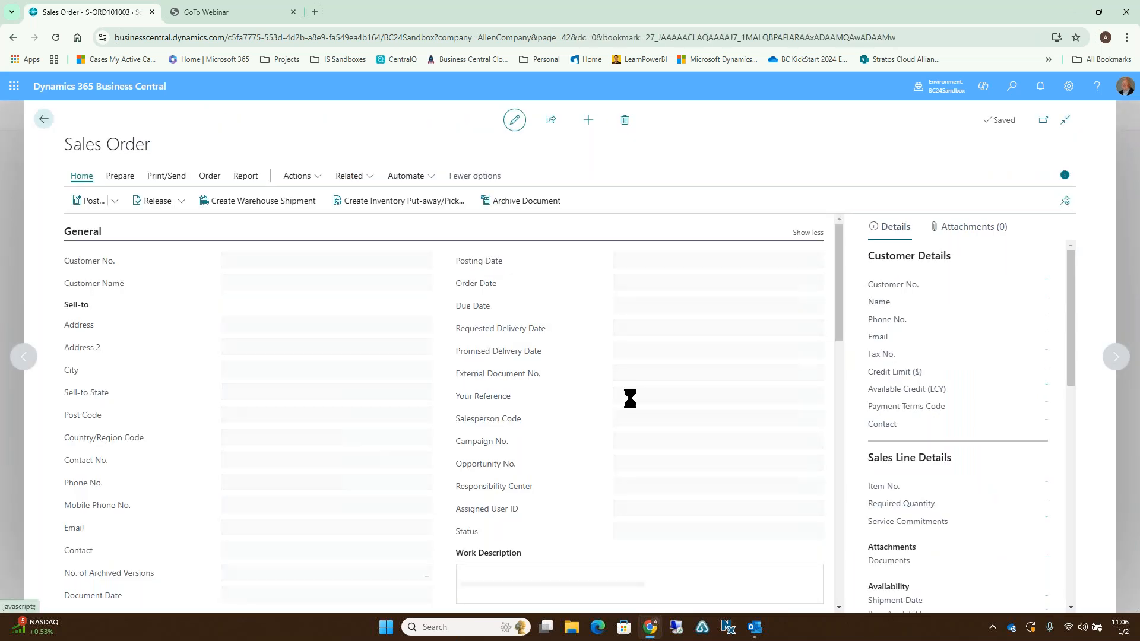
click(153, 228)
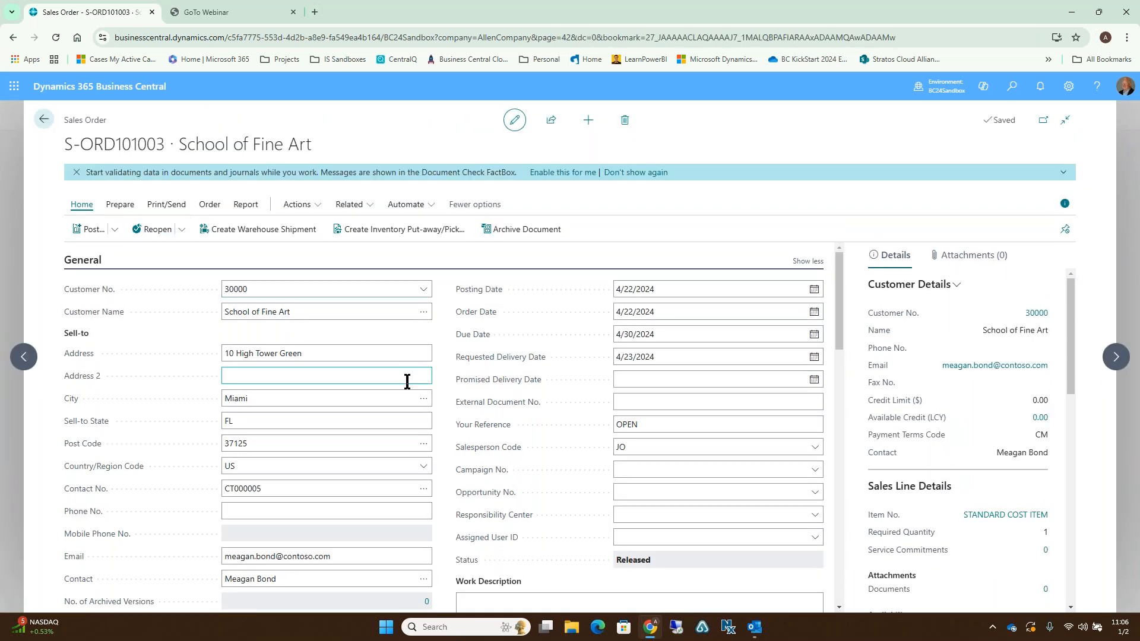
scroll(407, 380, down, 5)
scroll(407, 381, down, 10)
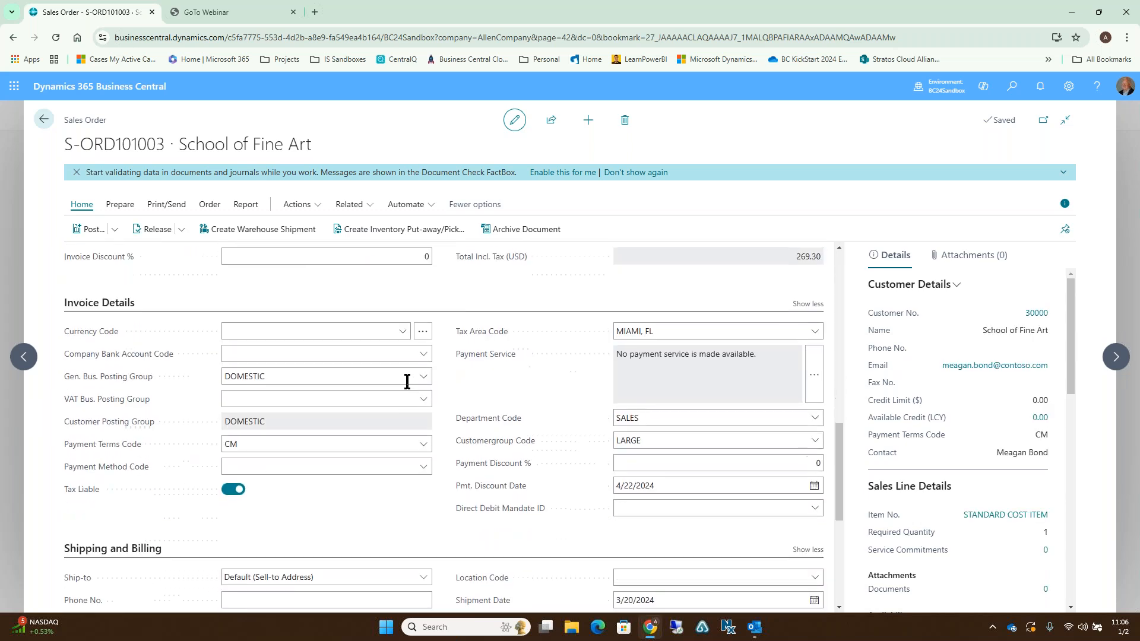
click(419, 395)
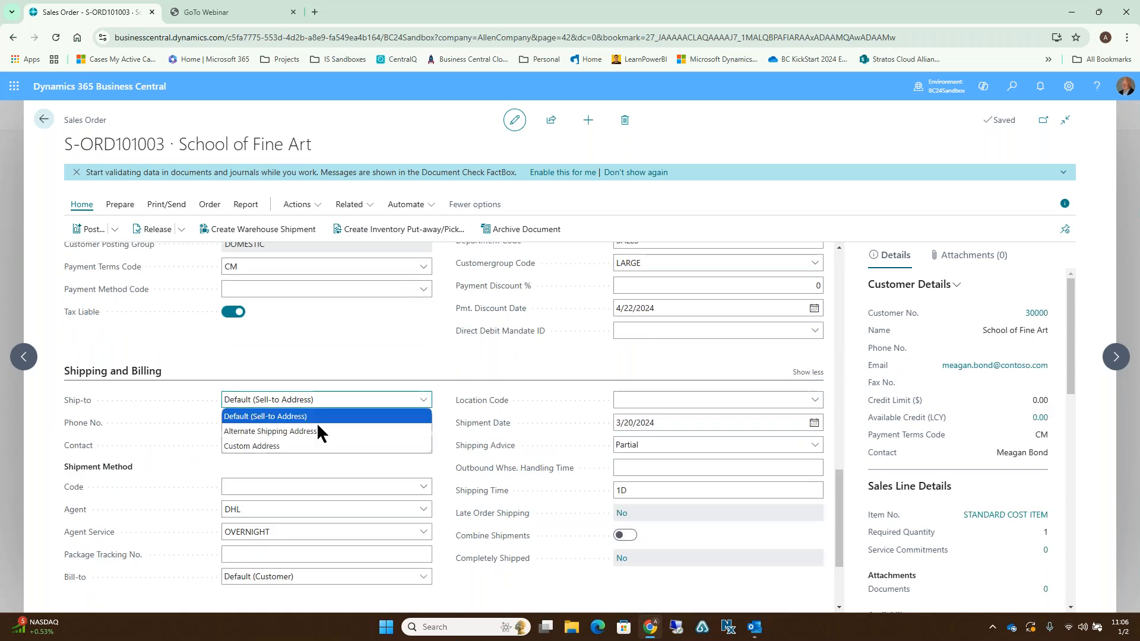
click(351, 425)
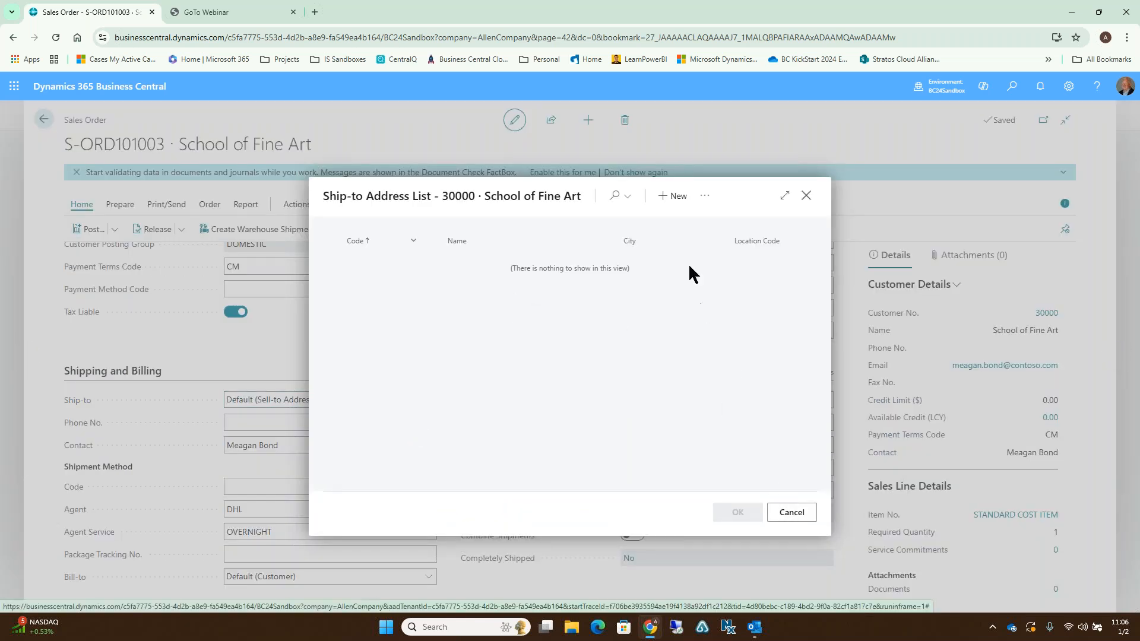
Create a new ship-to address for School of Fine Art with code PHILLIPS and name Phillips Wholesale.
click(674, 196)
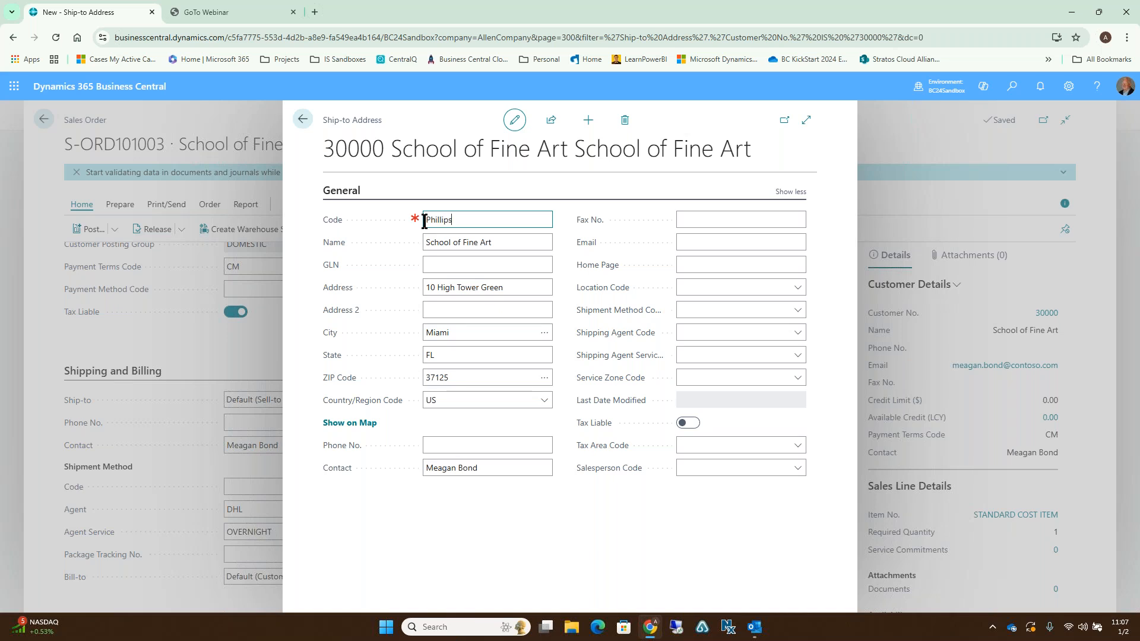
key(Tab)
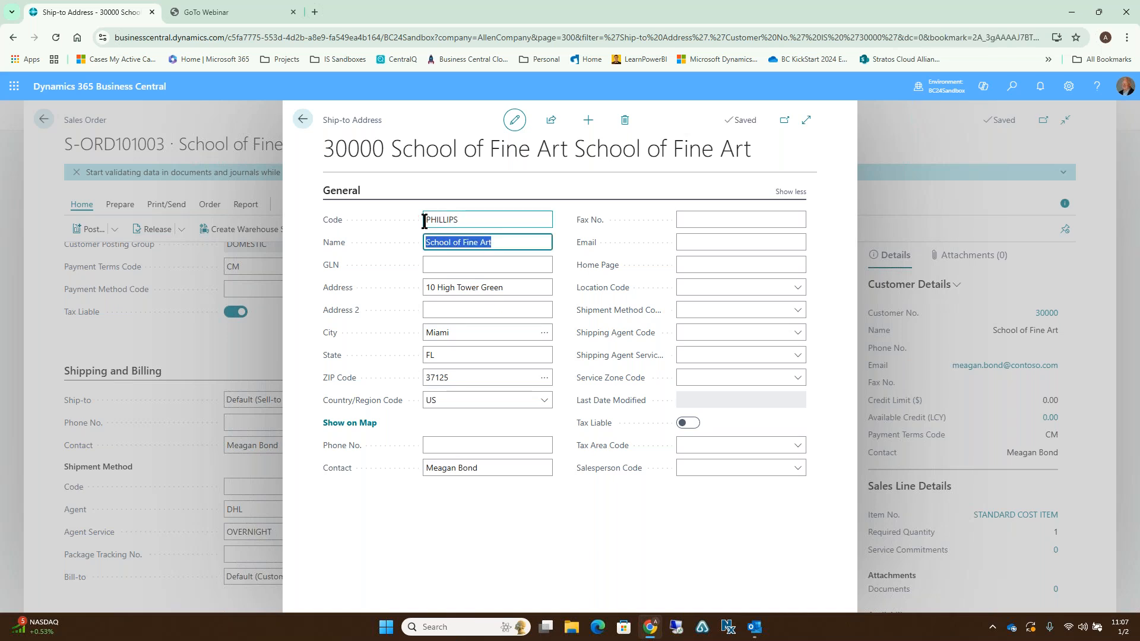
text(Phillips Wholesa)
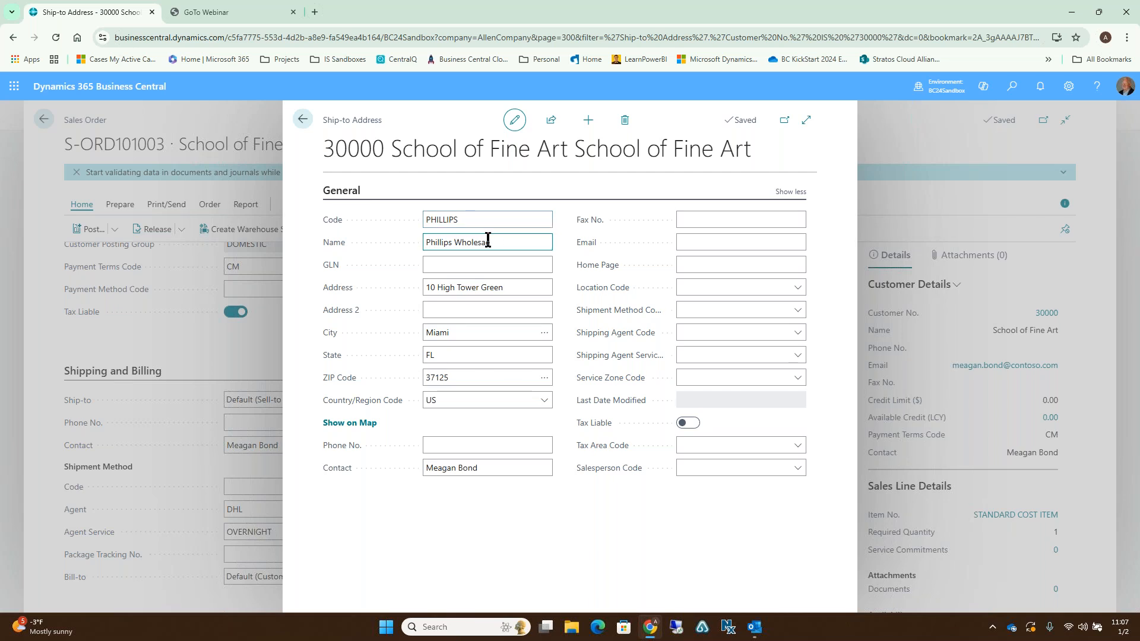
text(le)
Set the new ship-to address's city to New York with ZIP code 11746, and close the address card.
click(517, 287)
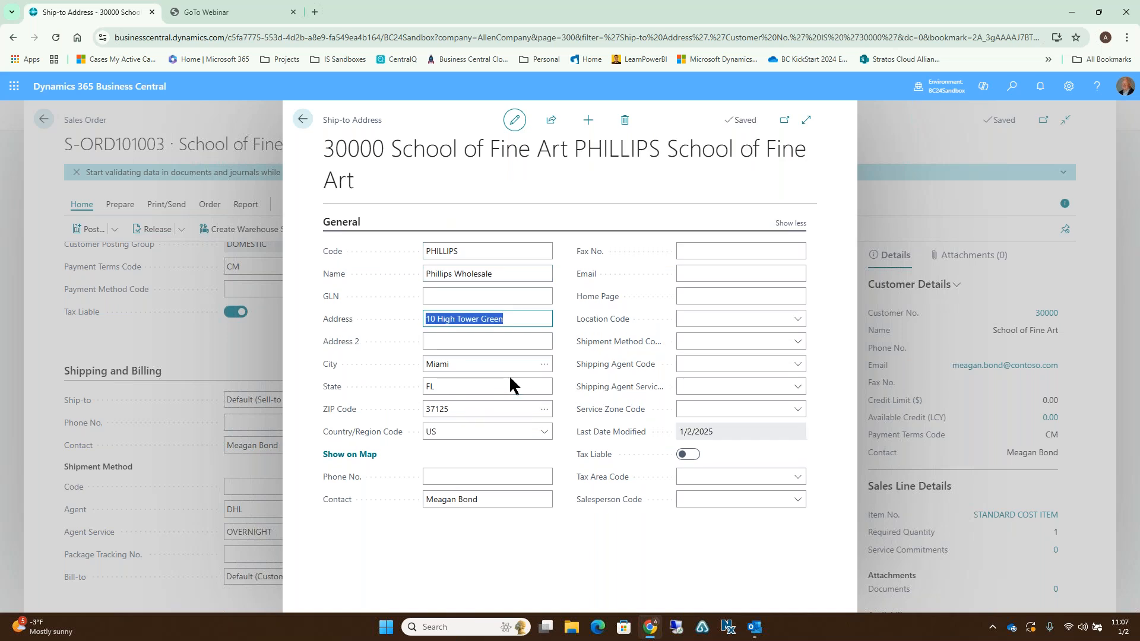
click(540, 368)
click(544, 364)
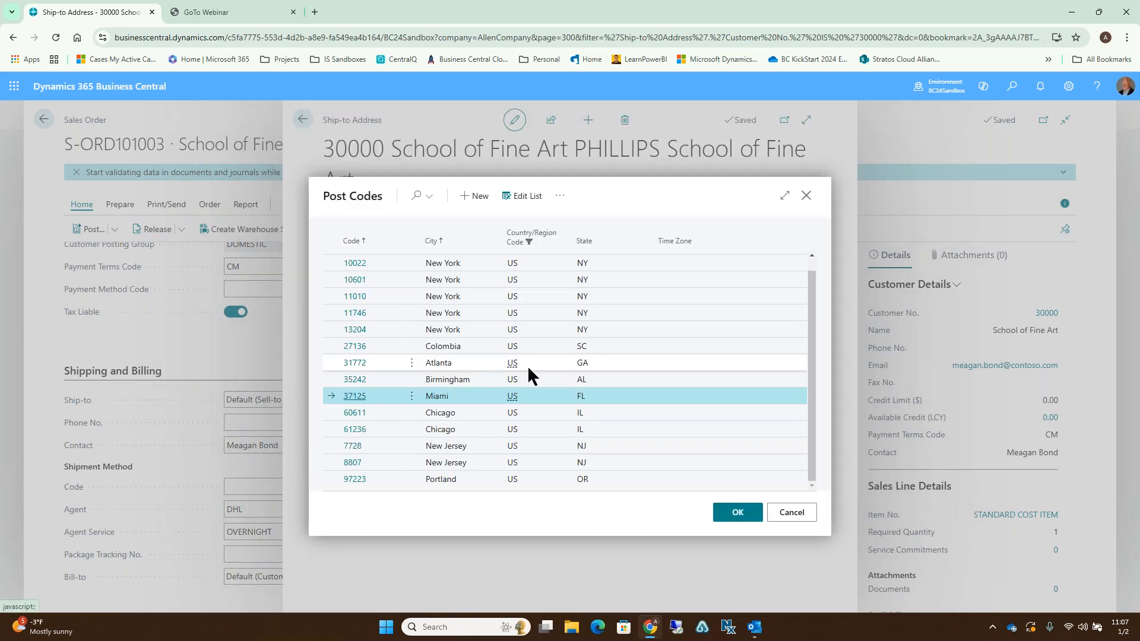
double_click(352, 321)
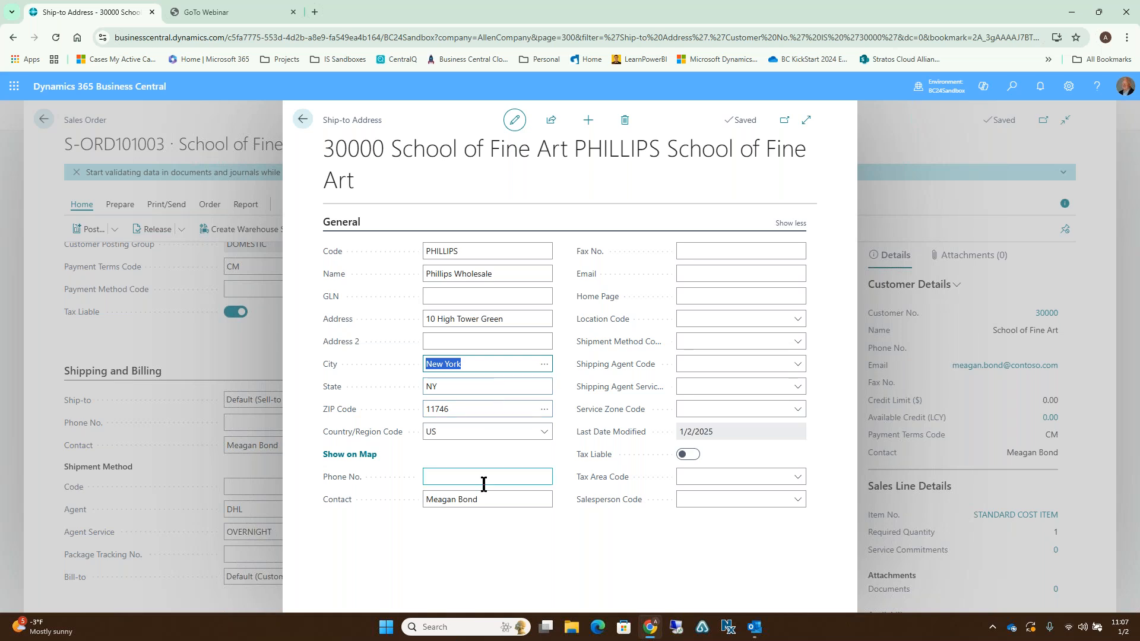
click(305, 120)
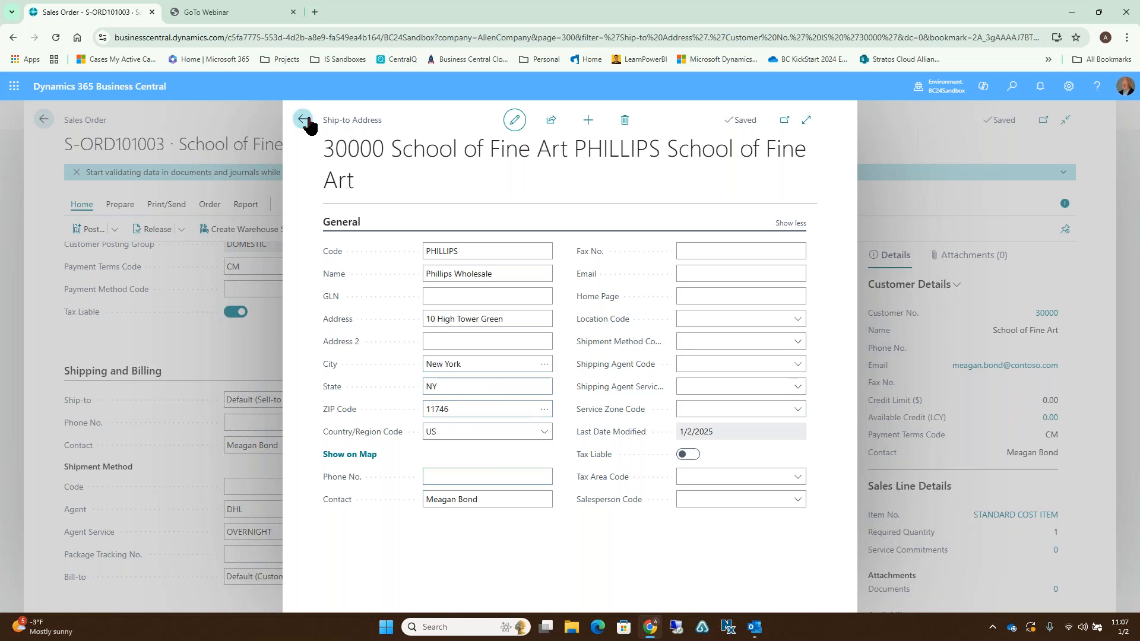
Apply the PHILLIPS ship-to address to the School of Fine Art order and acknowledge the notices.
click(723, 512)
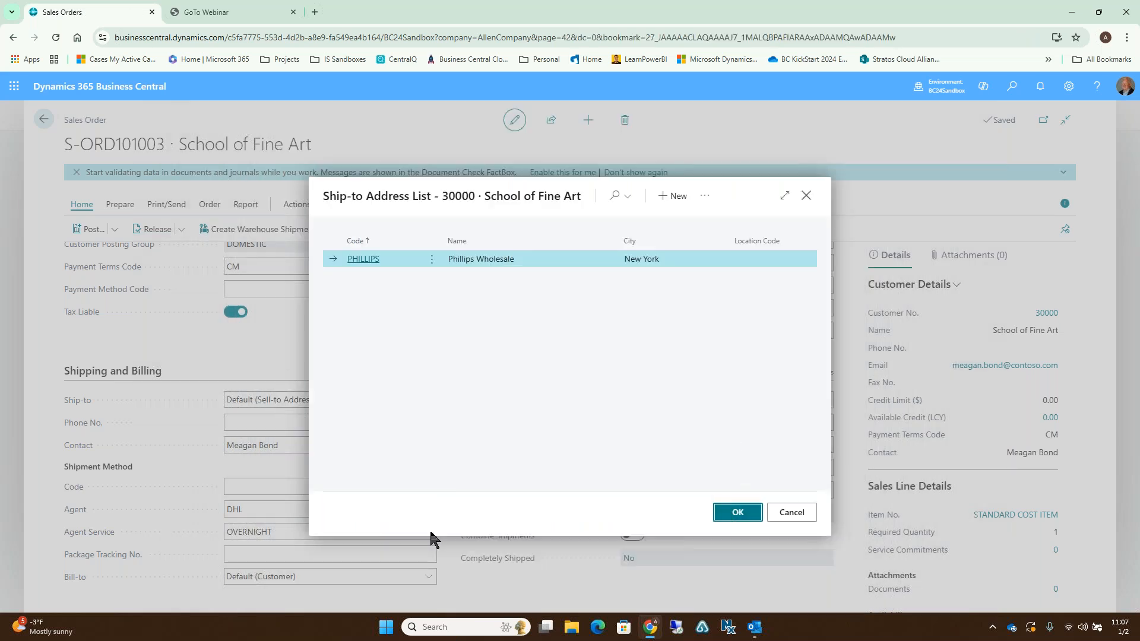
click(680, 388)
click(678, 385)
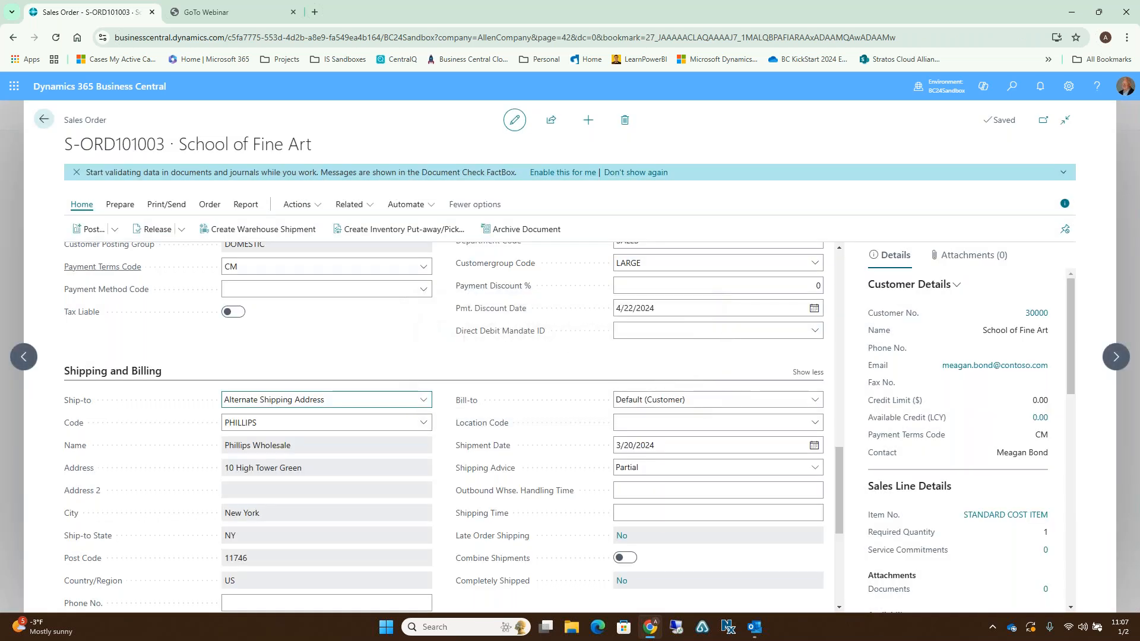
Go to the Alpine Ski House sales order, reopen it for editing, and check its status and drop-shipment line.
click(1114, 360)
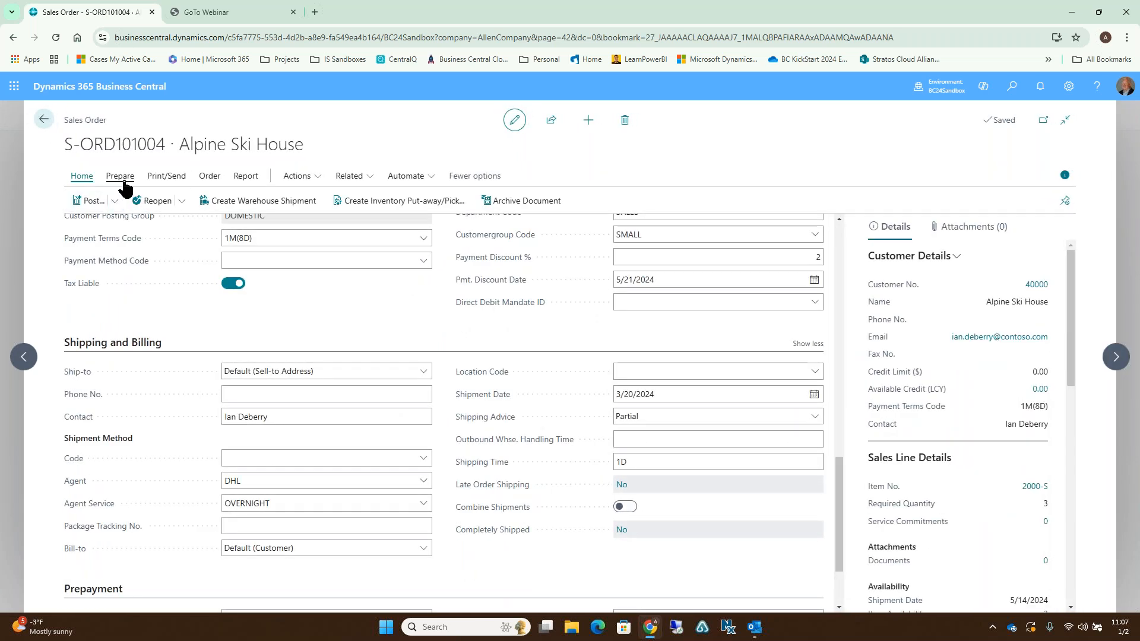
click(136, 201)
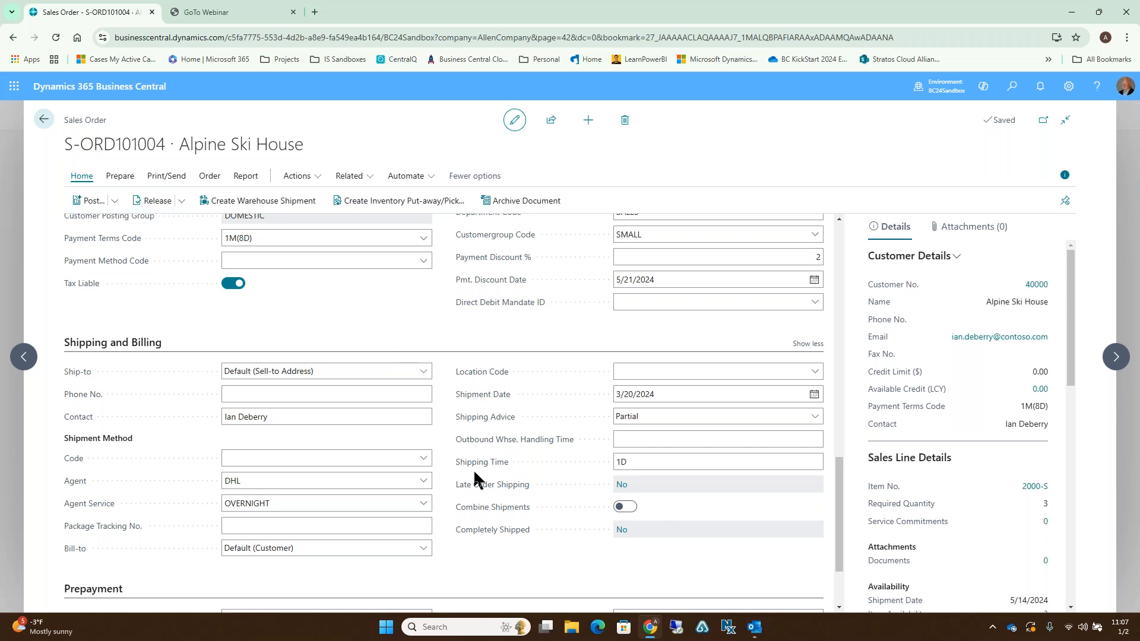
scroll(479, 478, up, 6)
scroll(473, 471, up, 2)
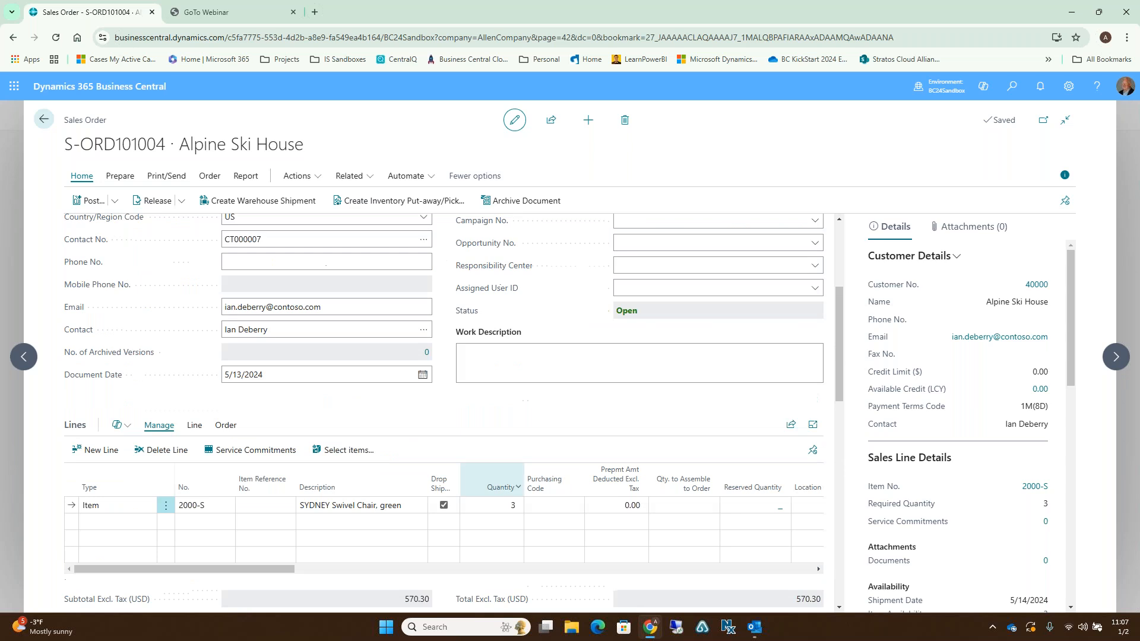
scroll(473, 471, down, 10)
scroll(425, 386, up, 2)
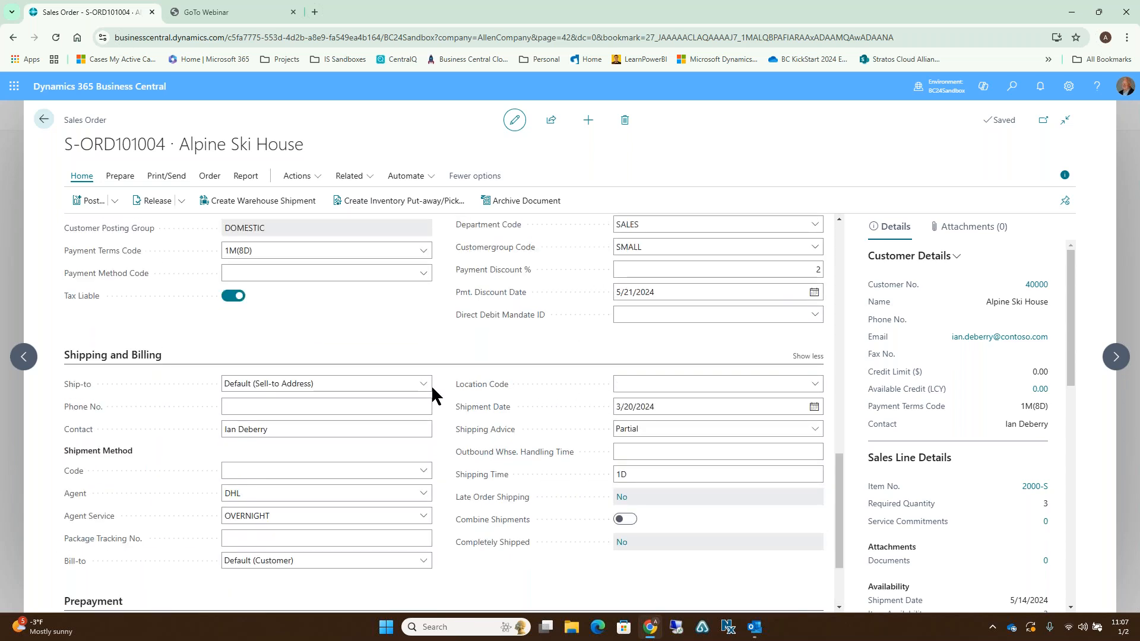
Try to set the Alpine Ski House order's Ship-to to Custom Address and select the ship-to name for editing.
click(424, 384)
click(285, 430)
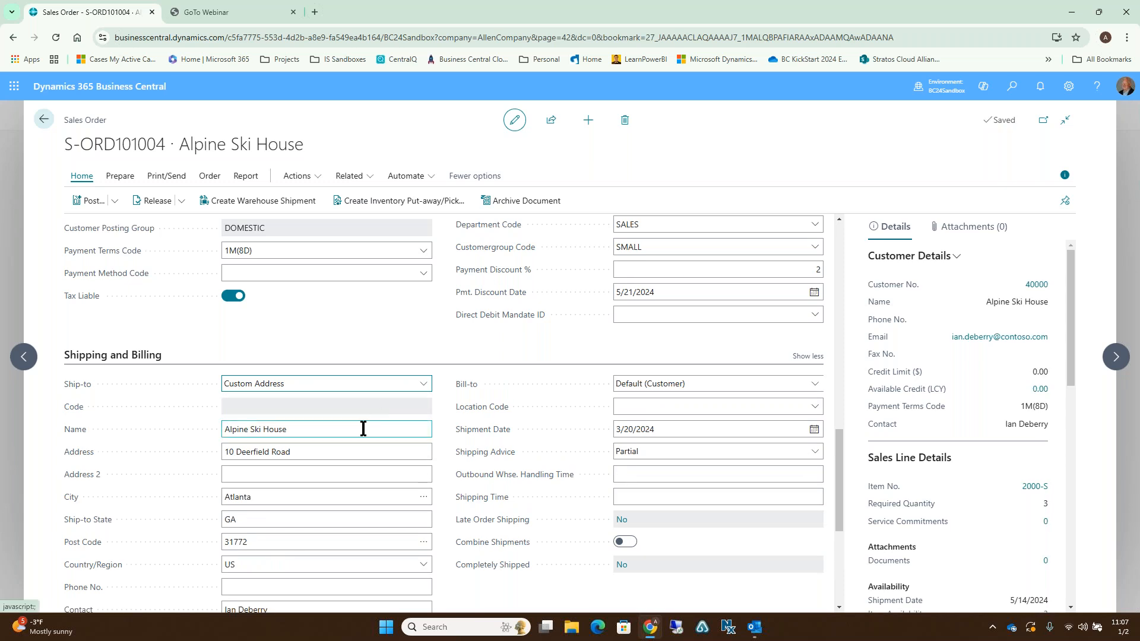
click(409, 428)
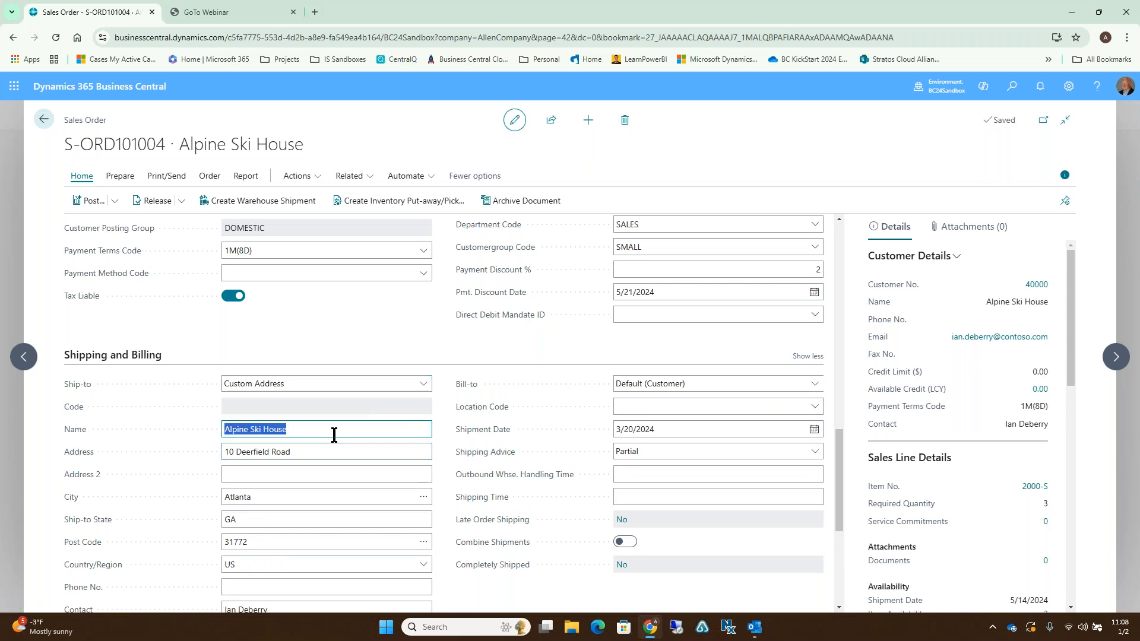
Try to switch the order's Ship-to from Custom Address to Alternate Shipping Address, and cancel the address selection.
click(429, 386)
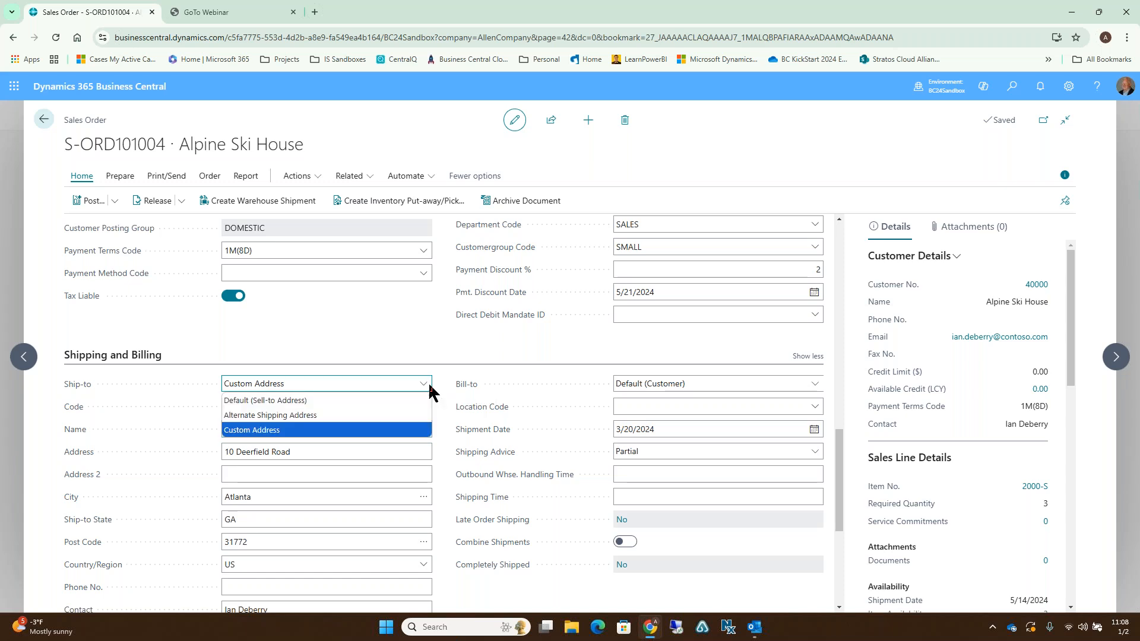
click(285, 417)
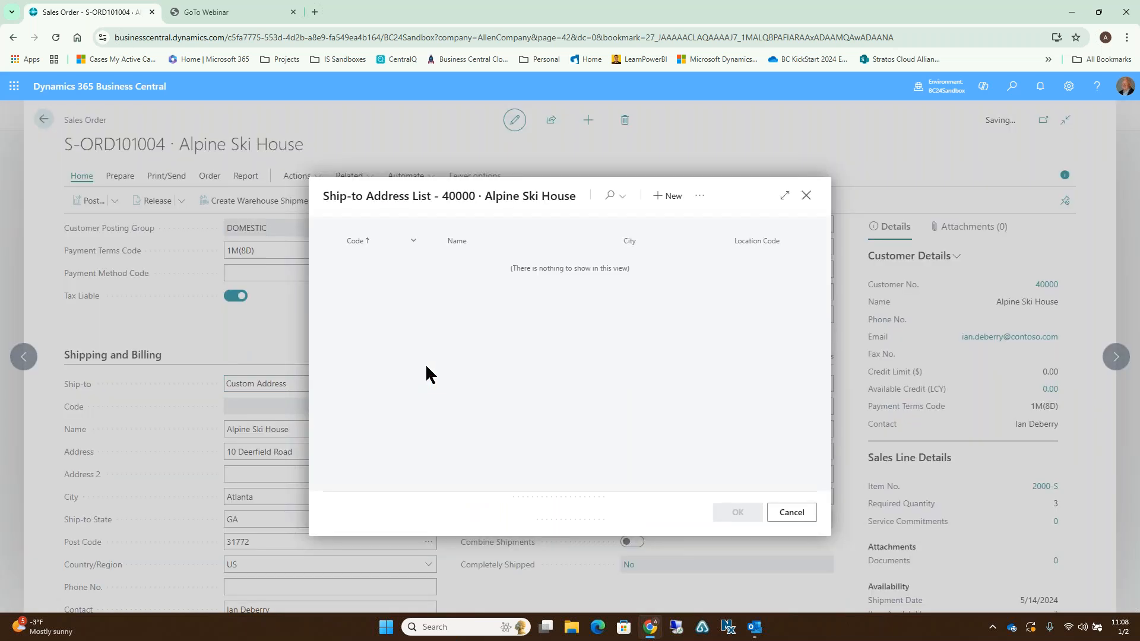
click(791, 512)
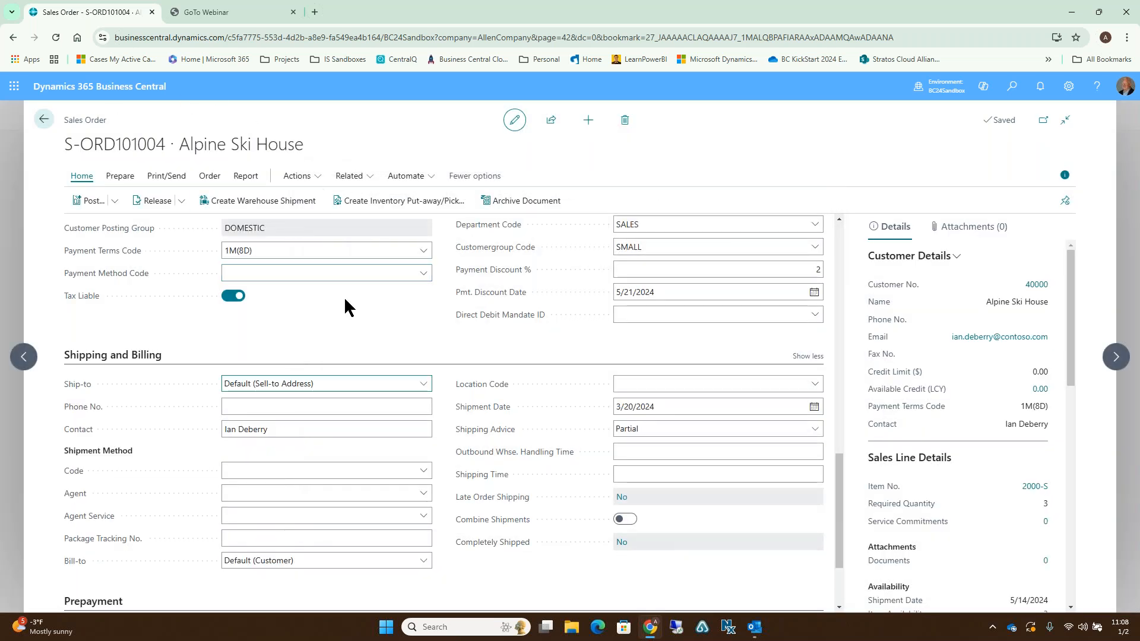
Set the Alpine Ski House order's Ship-to to Alternate Shipping Address and create a new ship-to address with code PHIL WAREH.
scroll(344, 299, up, 5)
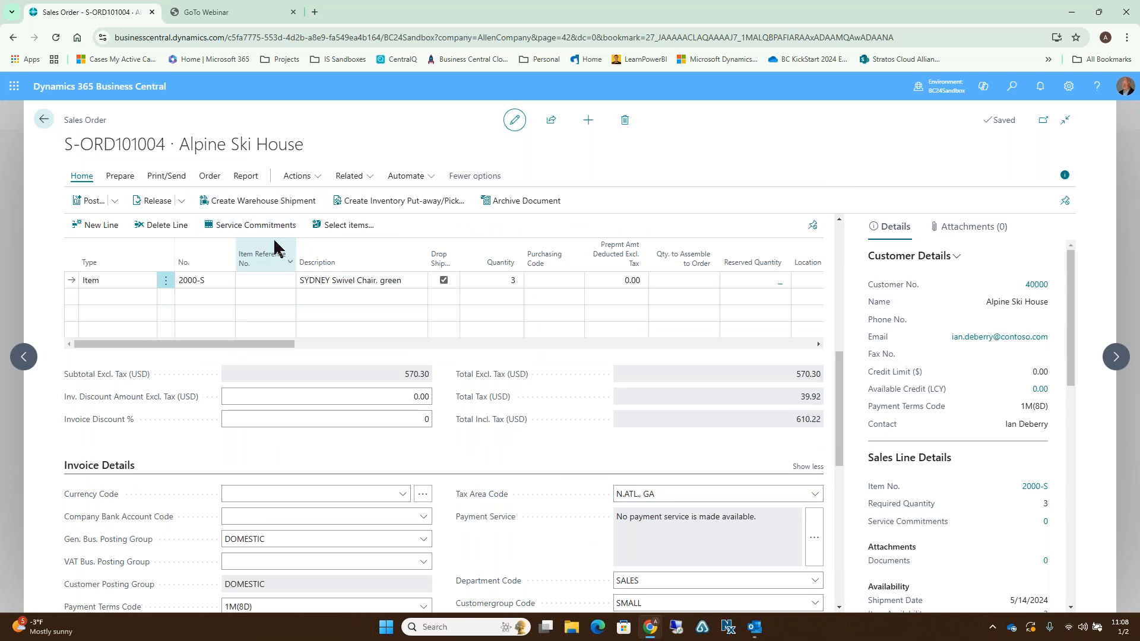
mouse_move(275, 247)
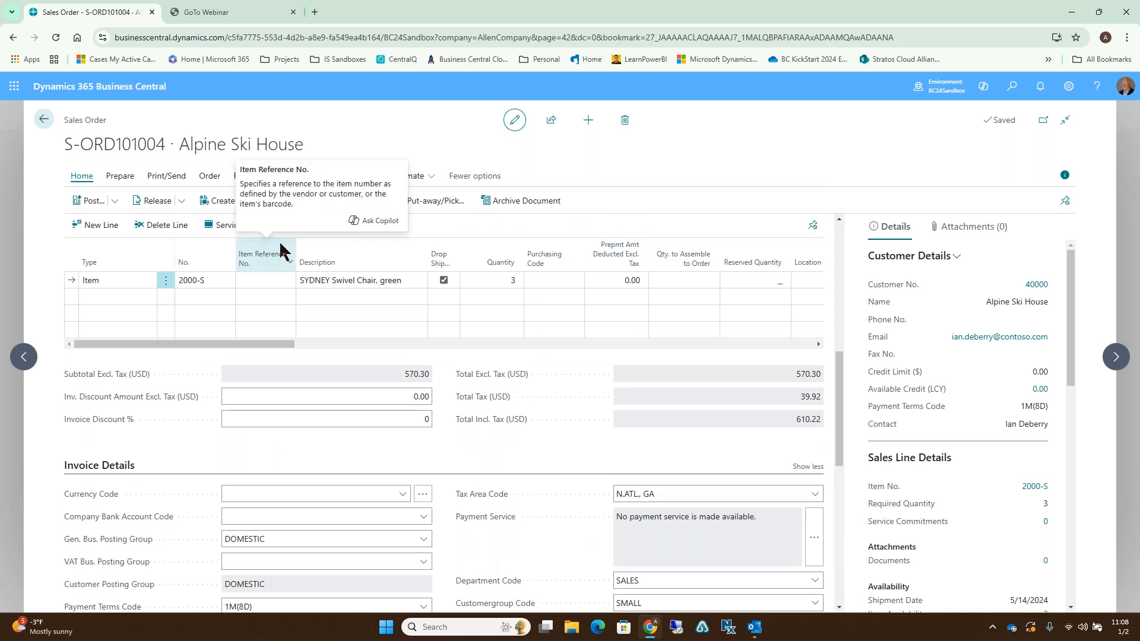
scroll(355, 387, down, 7)
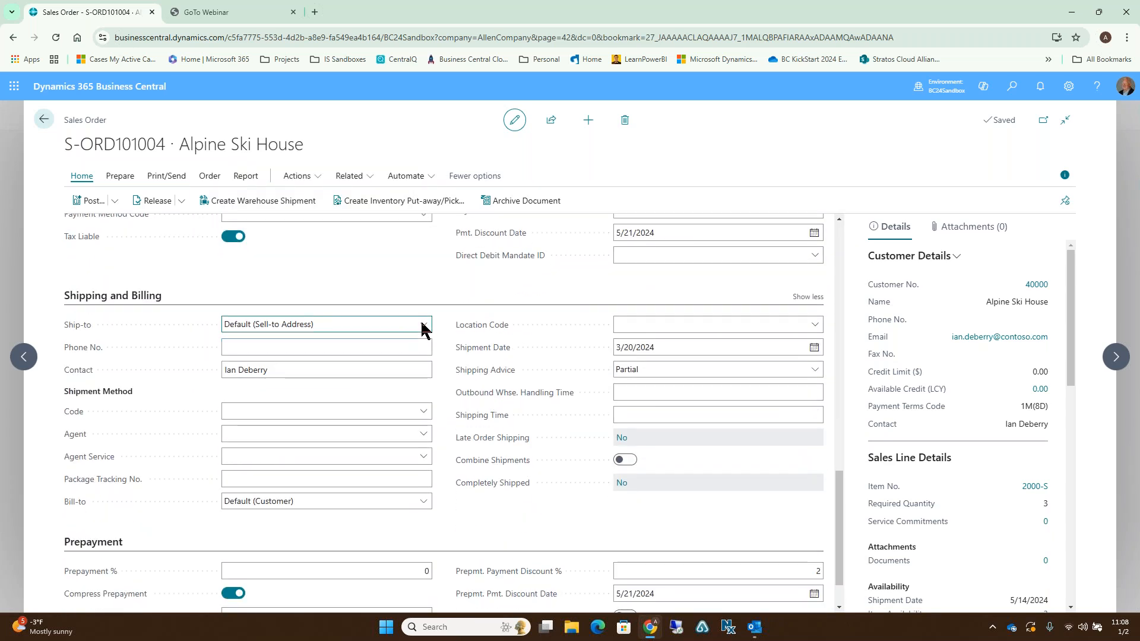
click(424, 326)
click(270, 356)
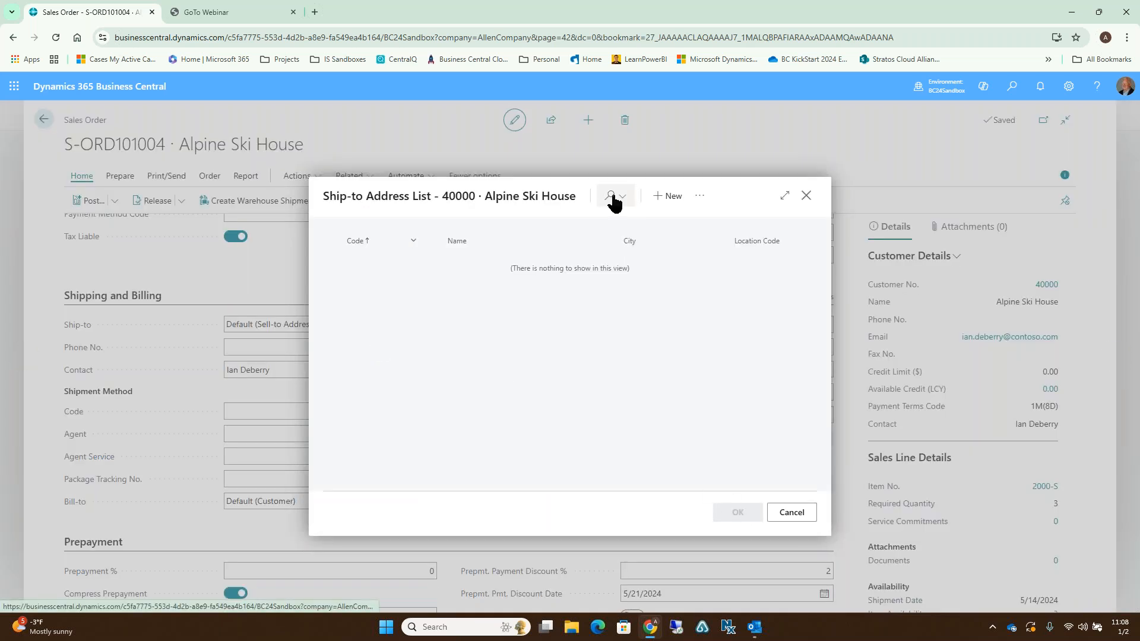
click(640, 205)
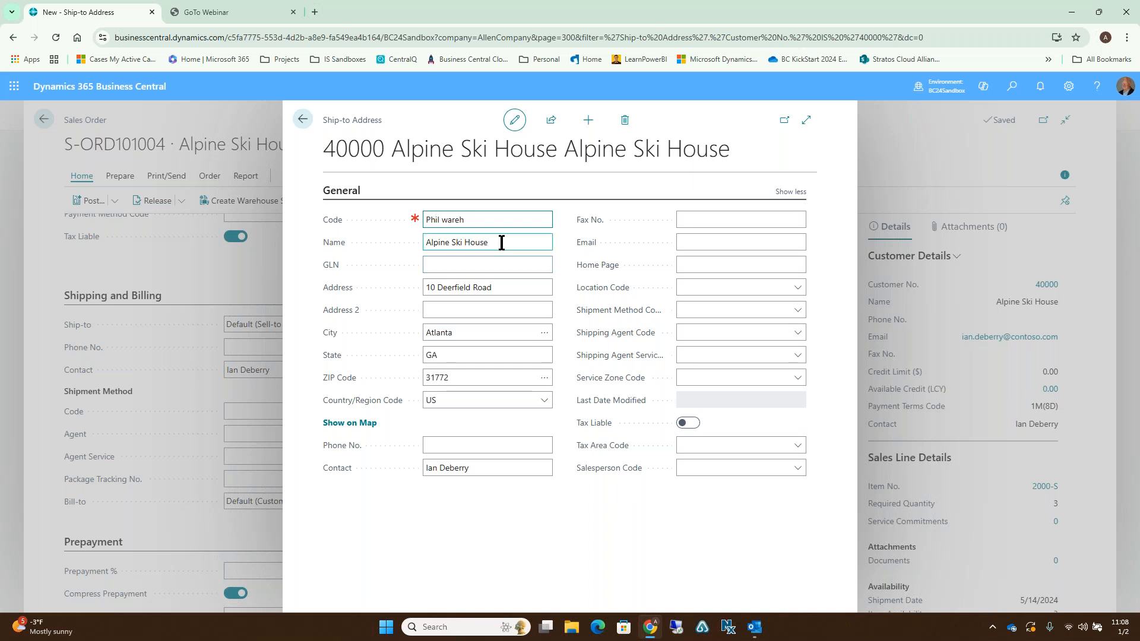
key(Tab)
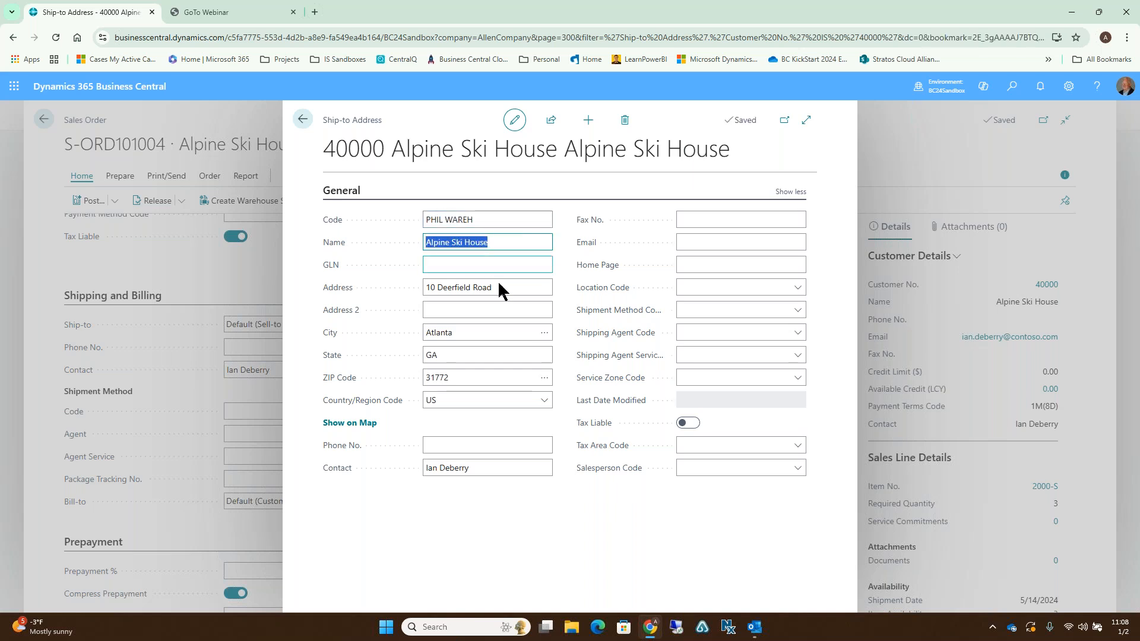
Apply the PHIL WAREH address to the order, decline saving the address in the browser, and return to the sales orders list.
click(301, 120)
click(738, 513)
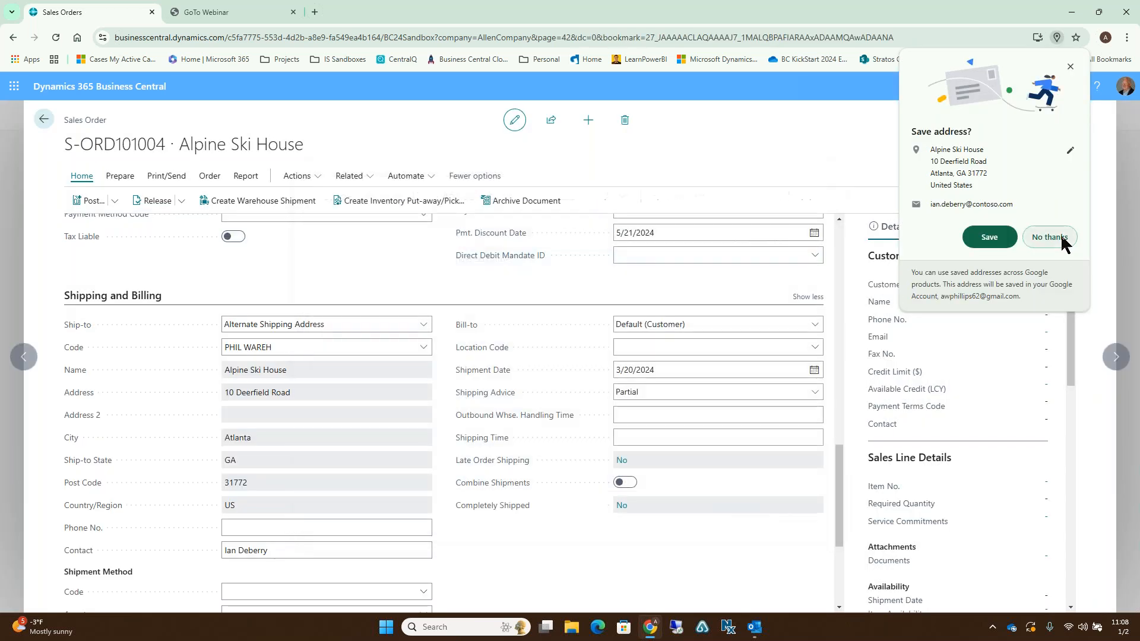
click(1050, 237)
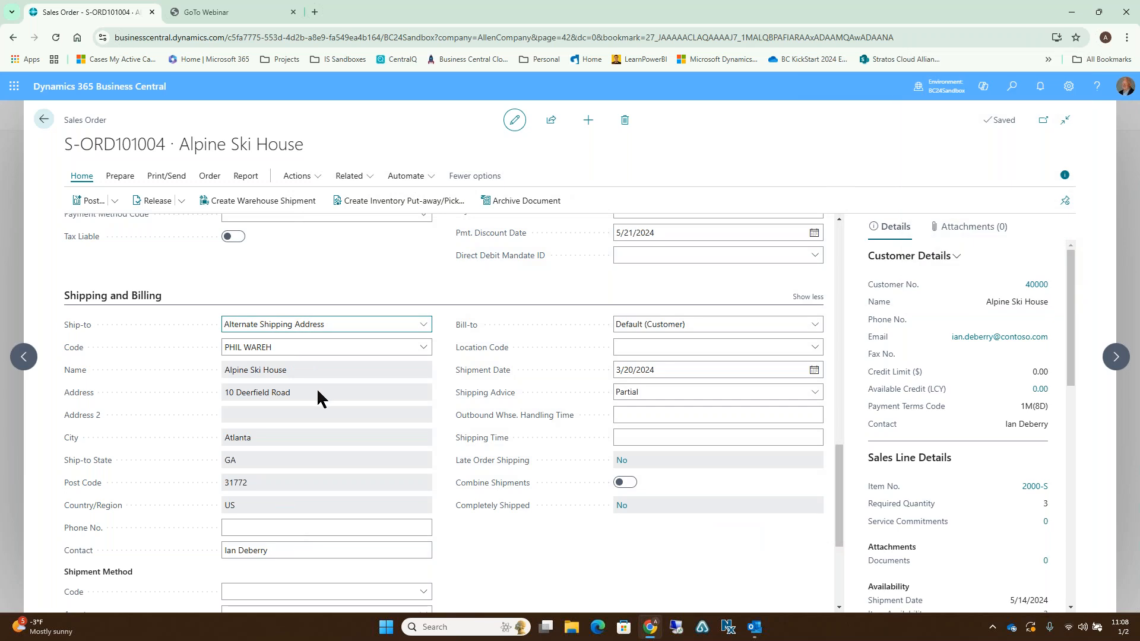
click(43, 119)
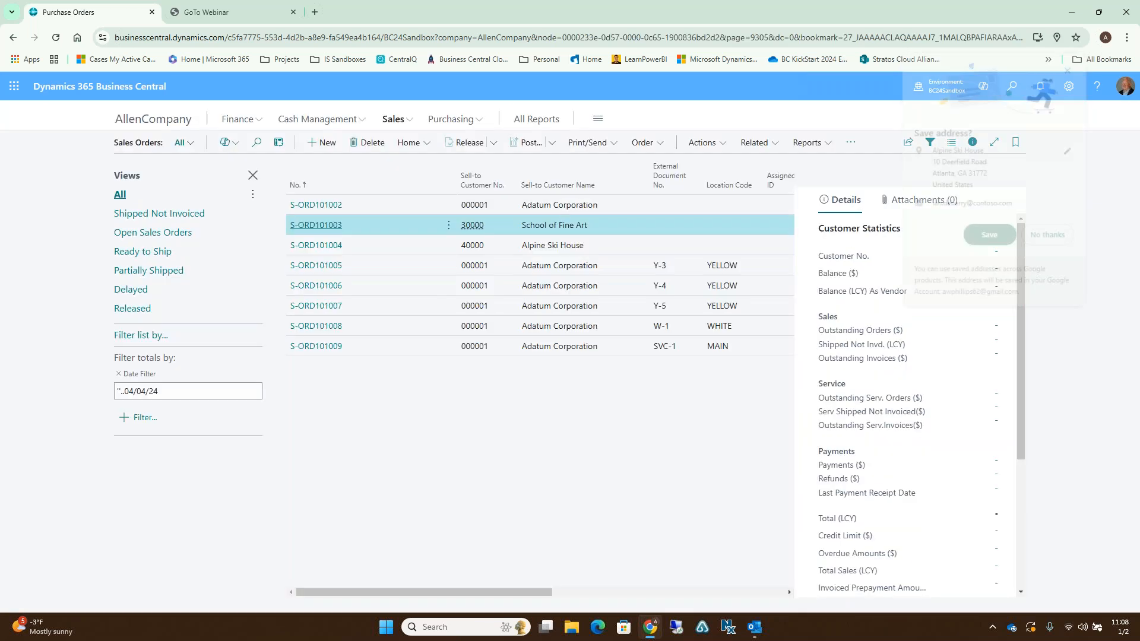
click(1051, 240)
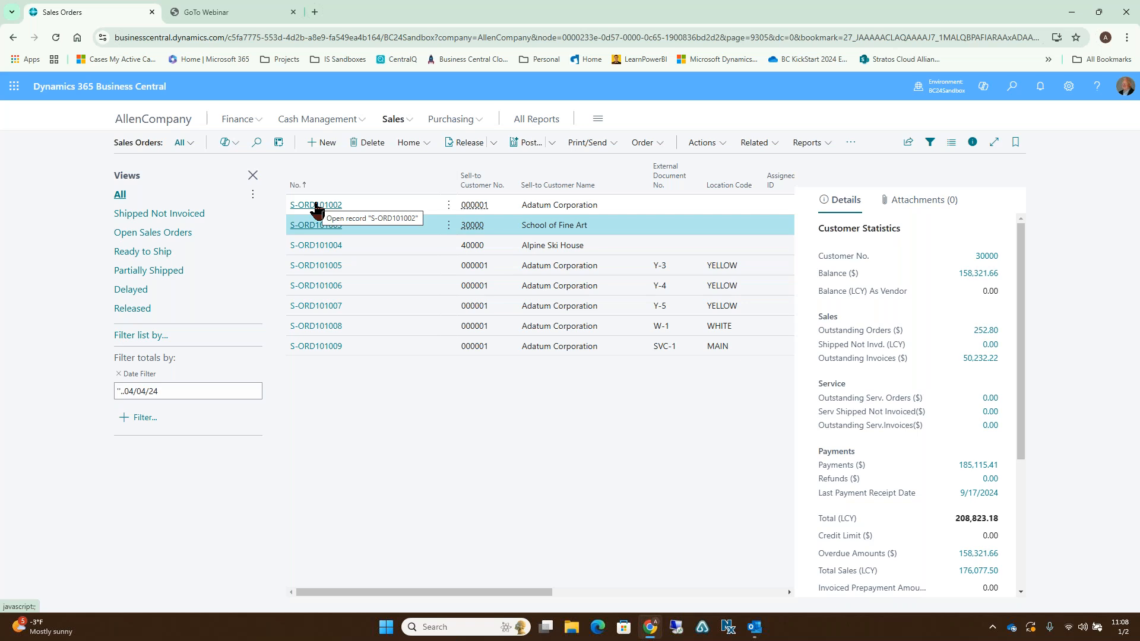
Go to the purchase orders list and open the Nod Publishers order dated 4/4/2024.
click(460, 120)
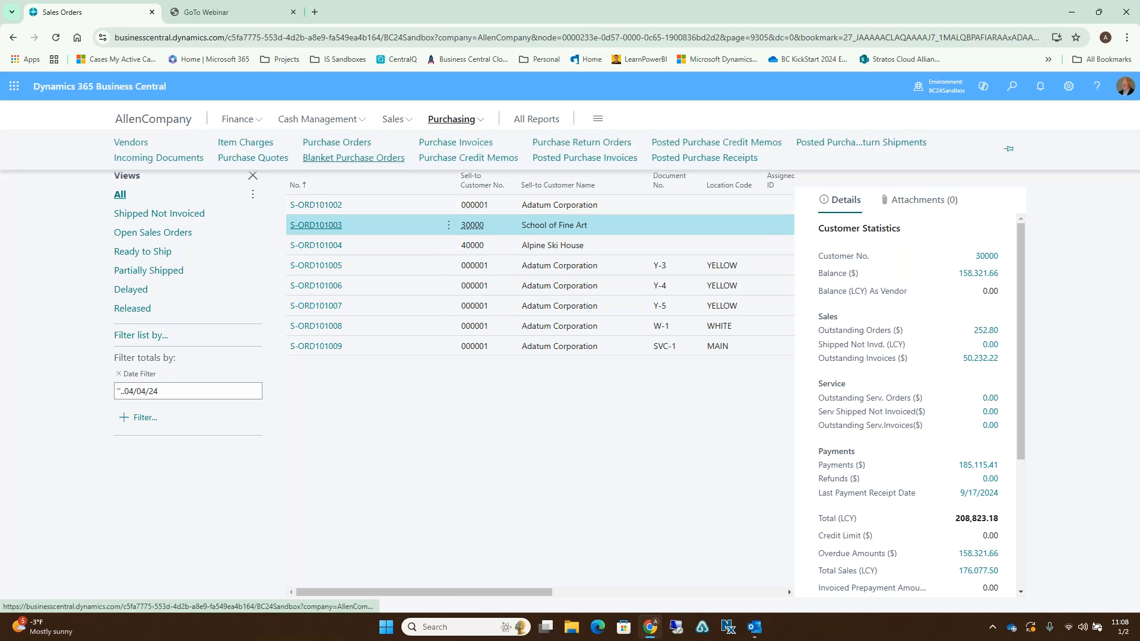
click(328, 143)
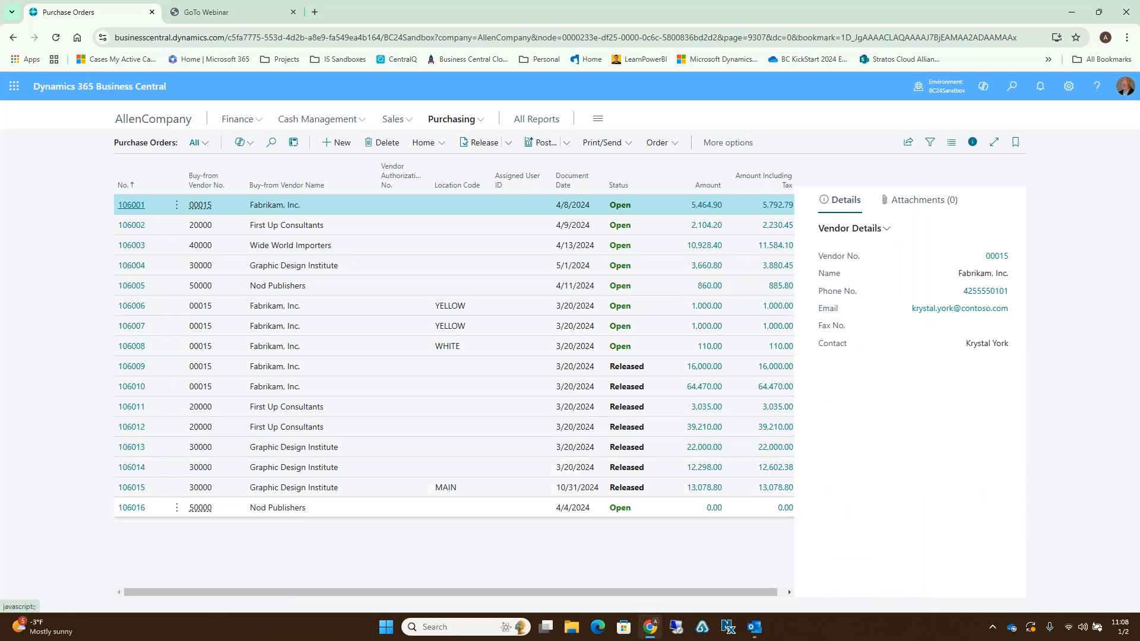
click(414, 502)
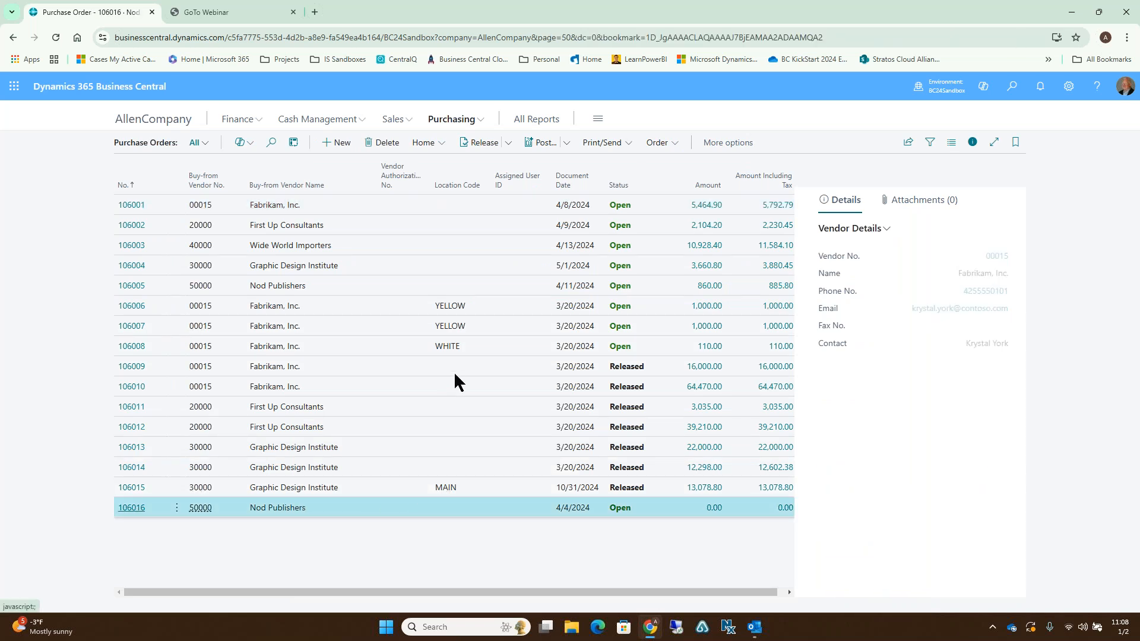
click(132, 508)
Set the purchase order's Ship-to to Customer Address, with Adatum Corporation as customer and PARK ROAD as ship-to code.
scroll(354, 405, down, 10)
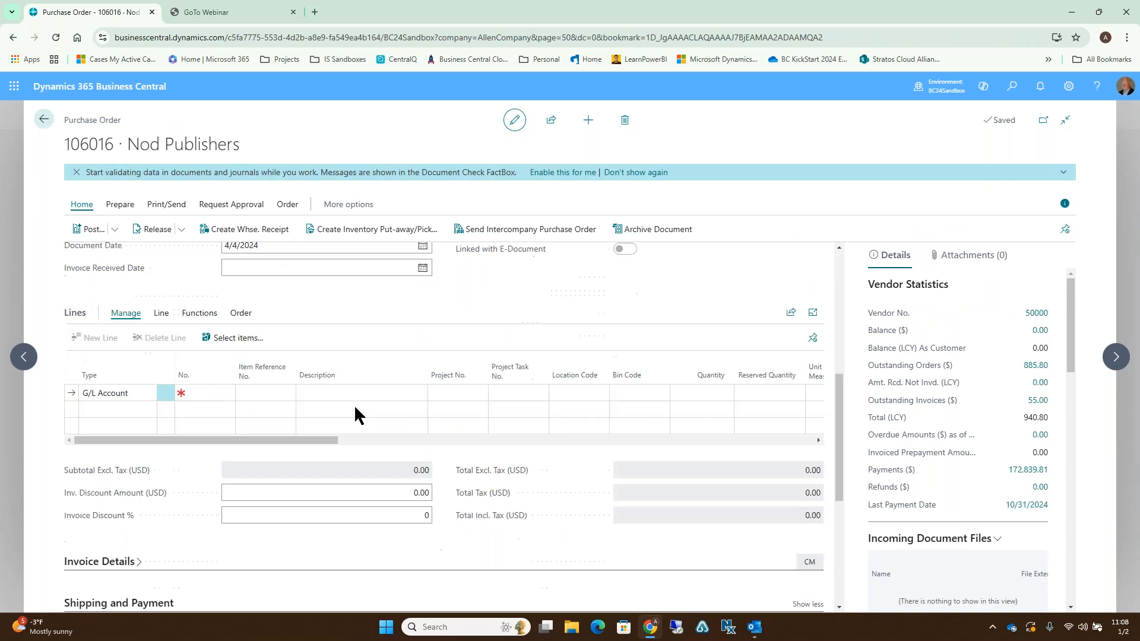
scroll(356, 413, down, 3)
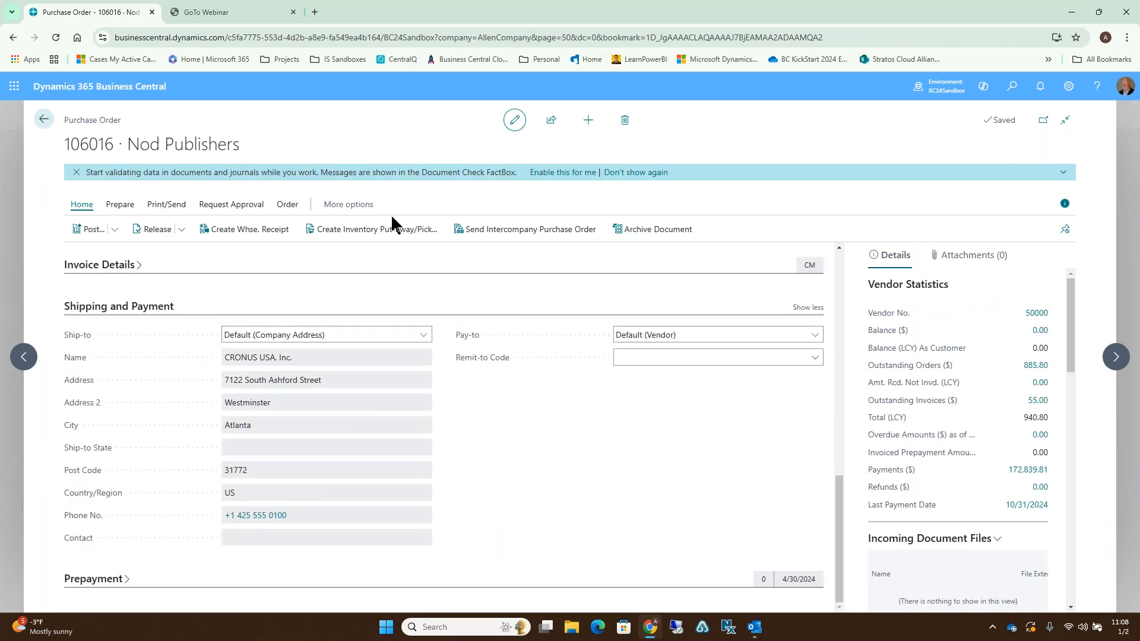
click(425, 336)
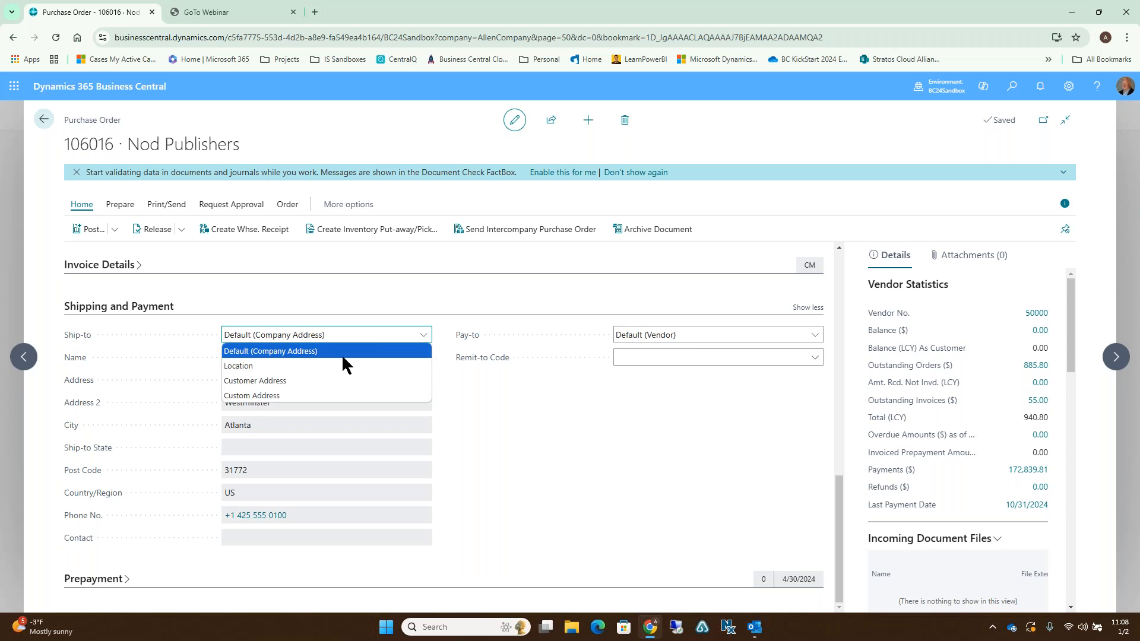
click(279, 381)
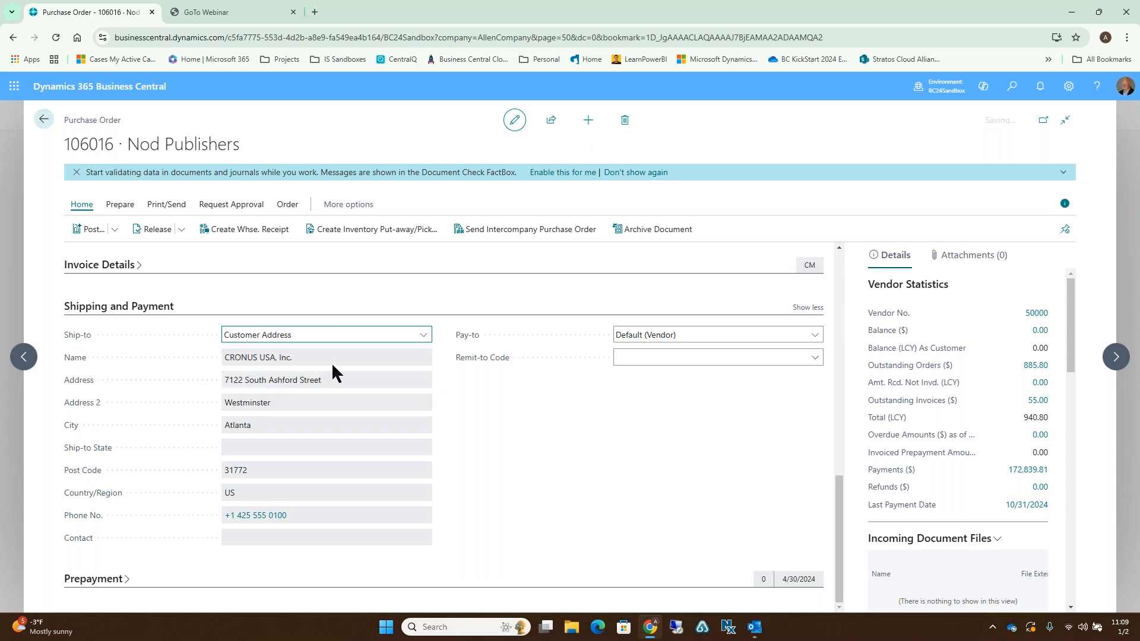
click(422, 359)
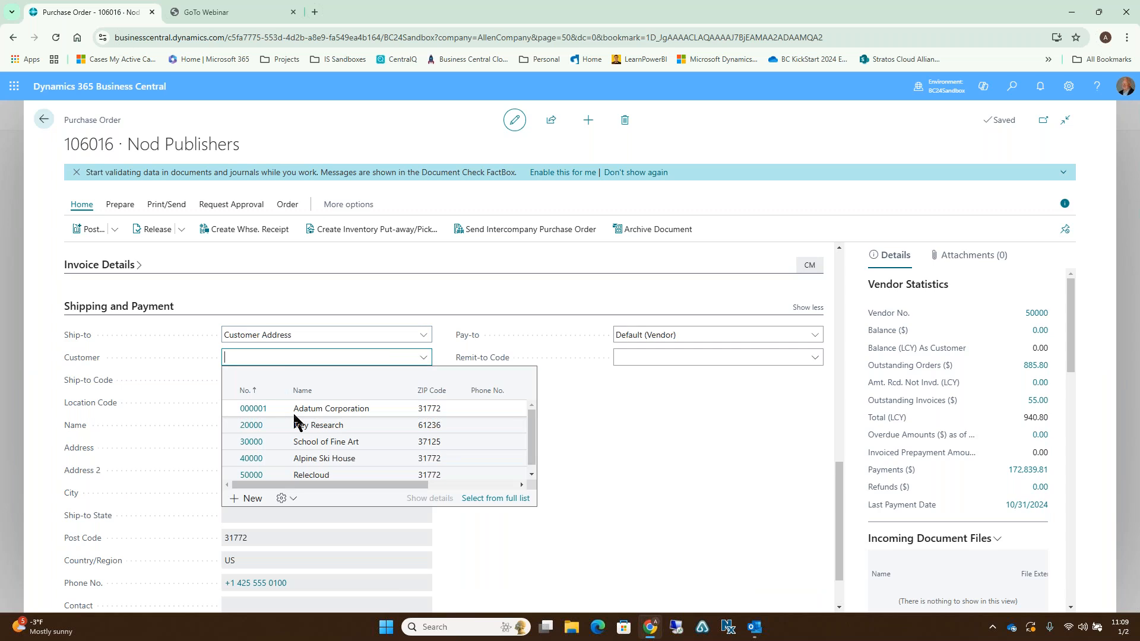
click(270, 407)
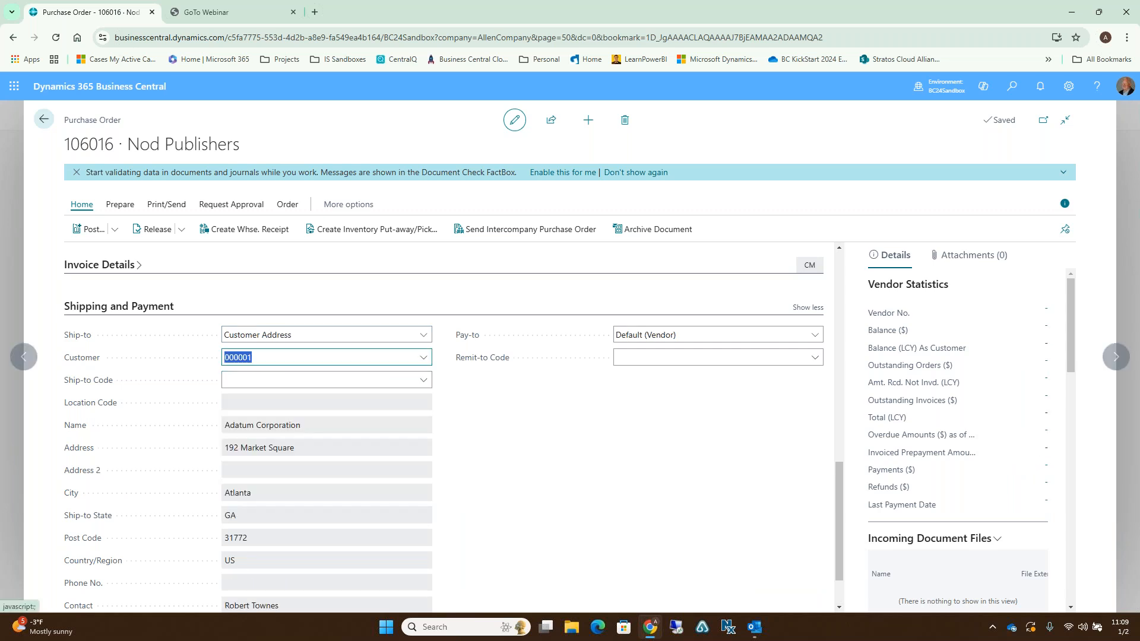
click(410, 385)
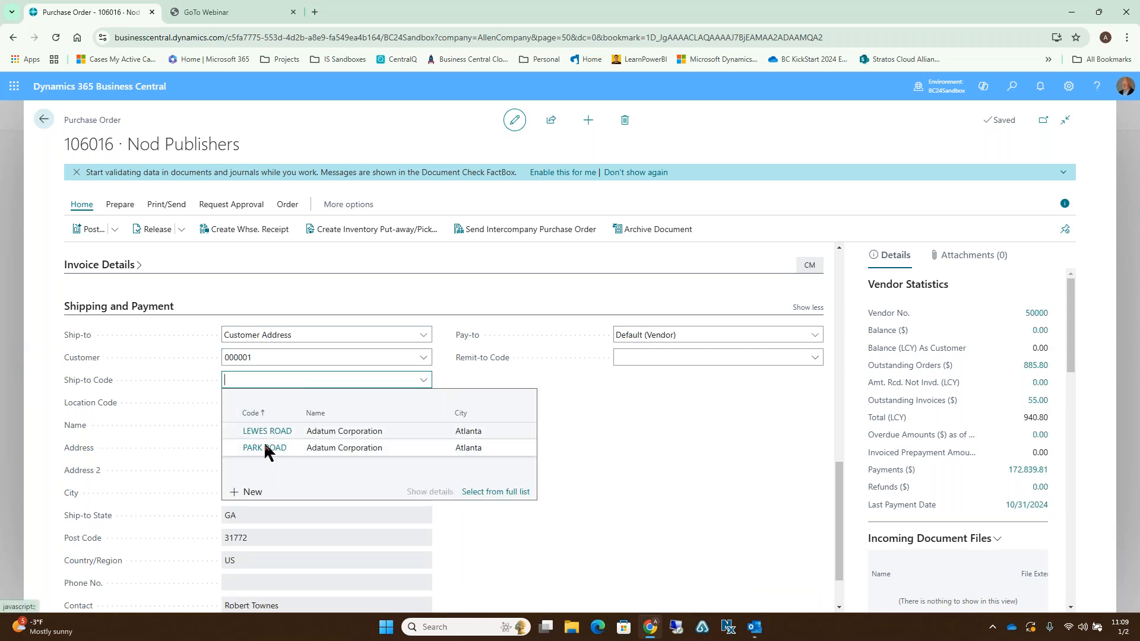
click(267, 448)
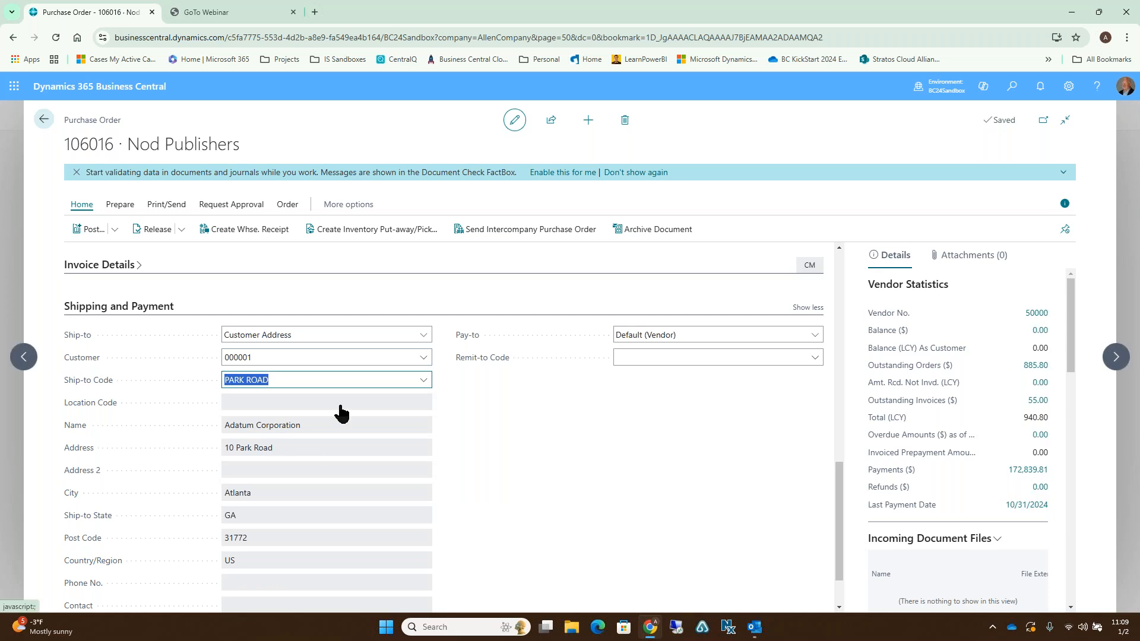
Retrieve the Adatum Corporation sales order dated 5/1/2024 into the purchase order as a drop shipment.
scroll(340, 413, up, 1)
scroll(340, 412, up, 10)
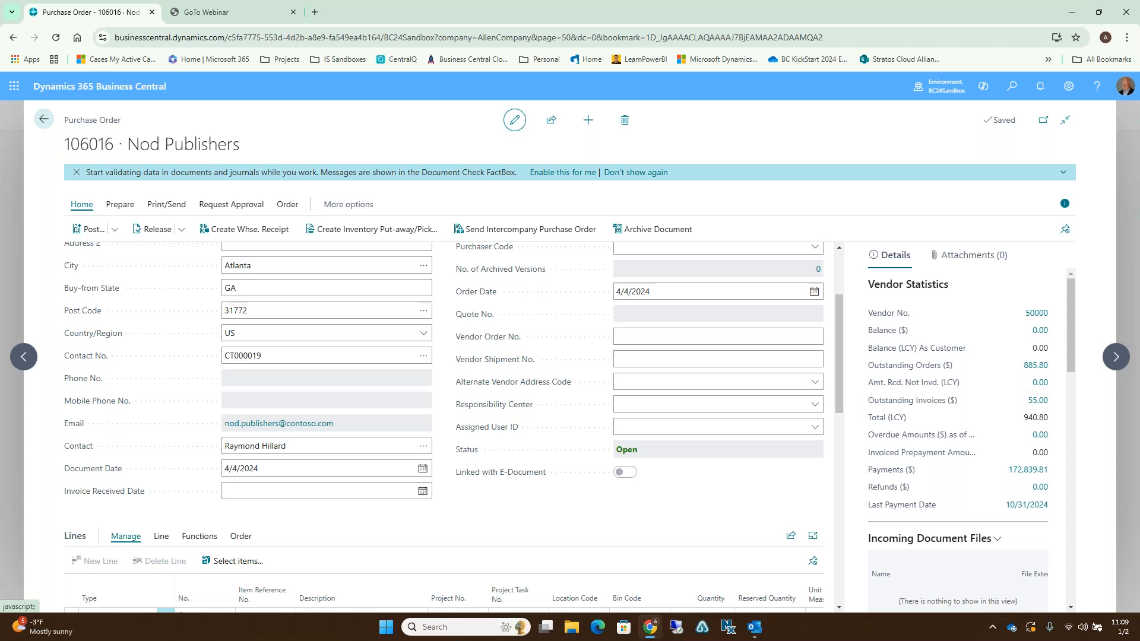
click(334, 202)
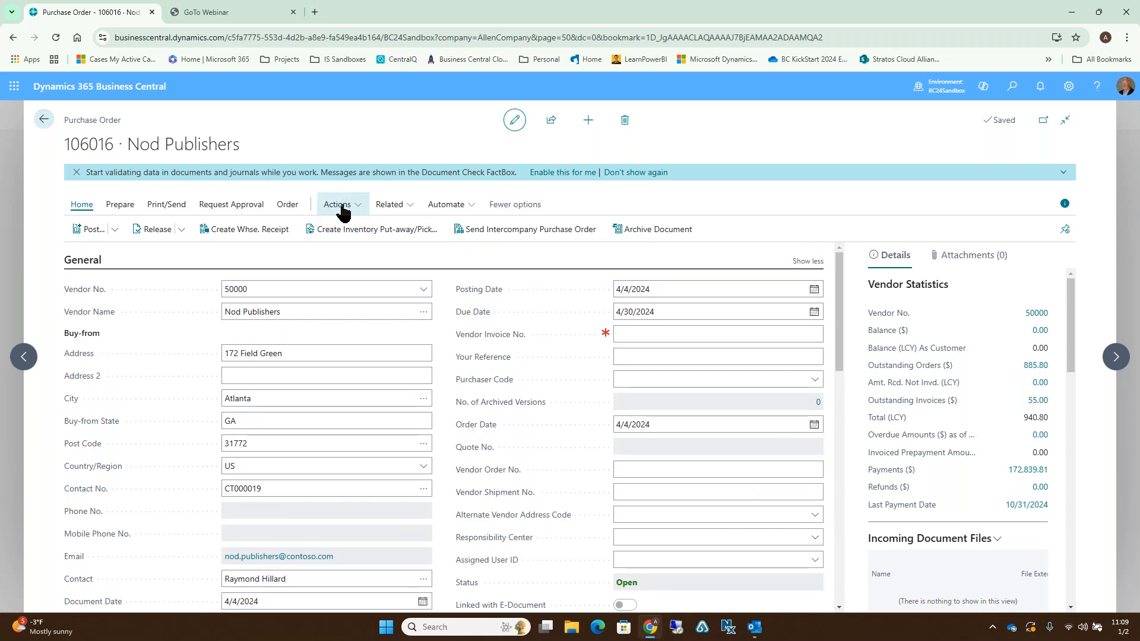
click(398, 205)
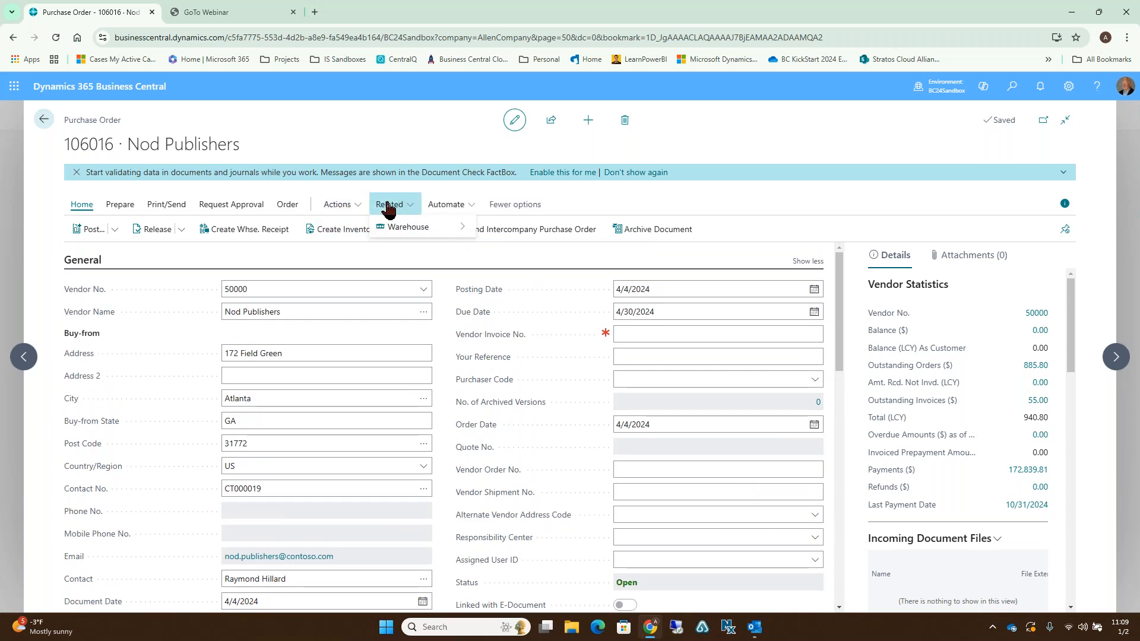
click(364, 209)
mouse_move(400, 229)
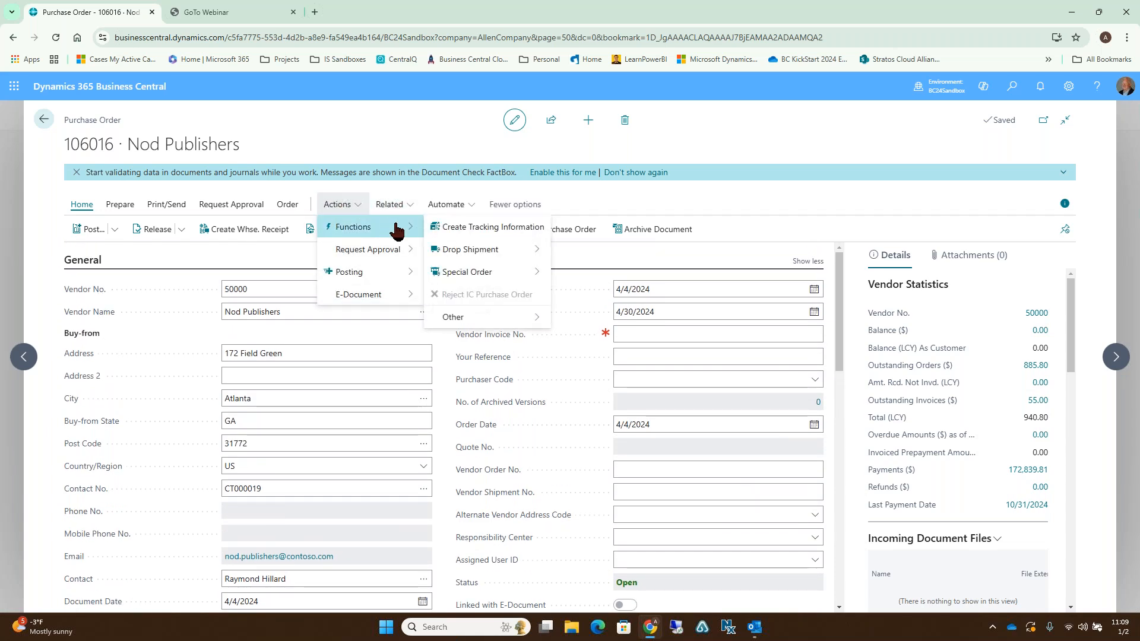
mouse_move(523, 252)
click(597, 249)
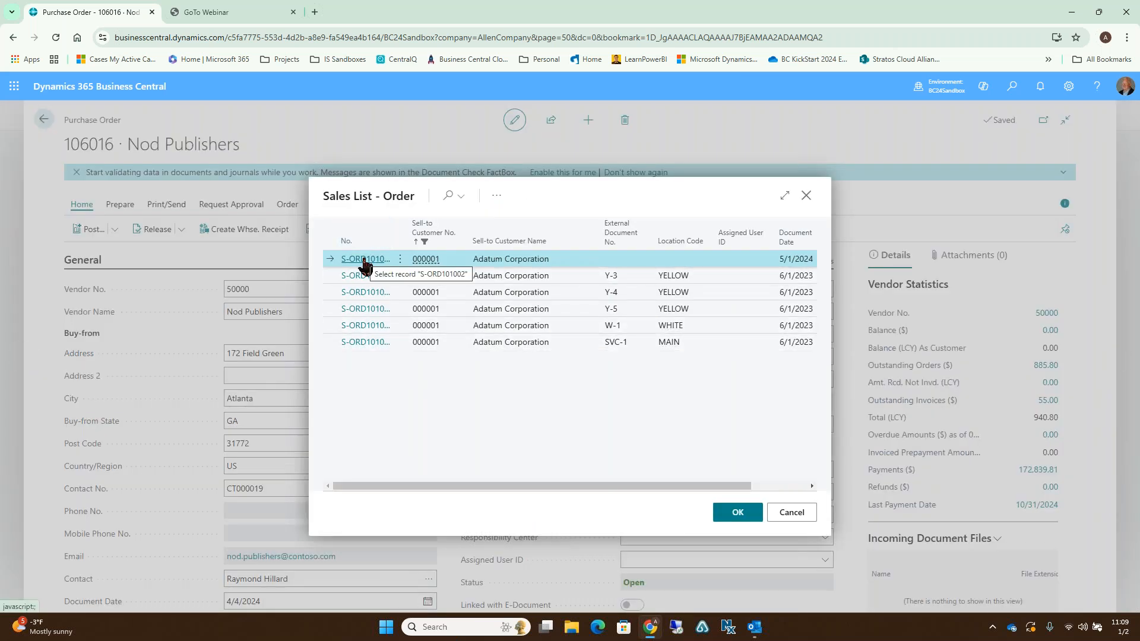
drag(665, 488, 583, 483)
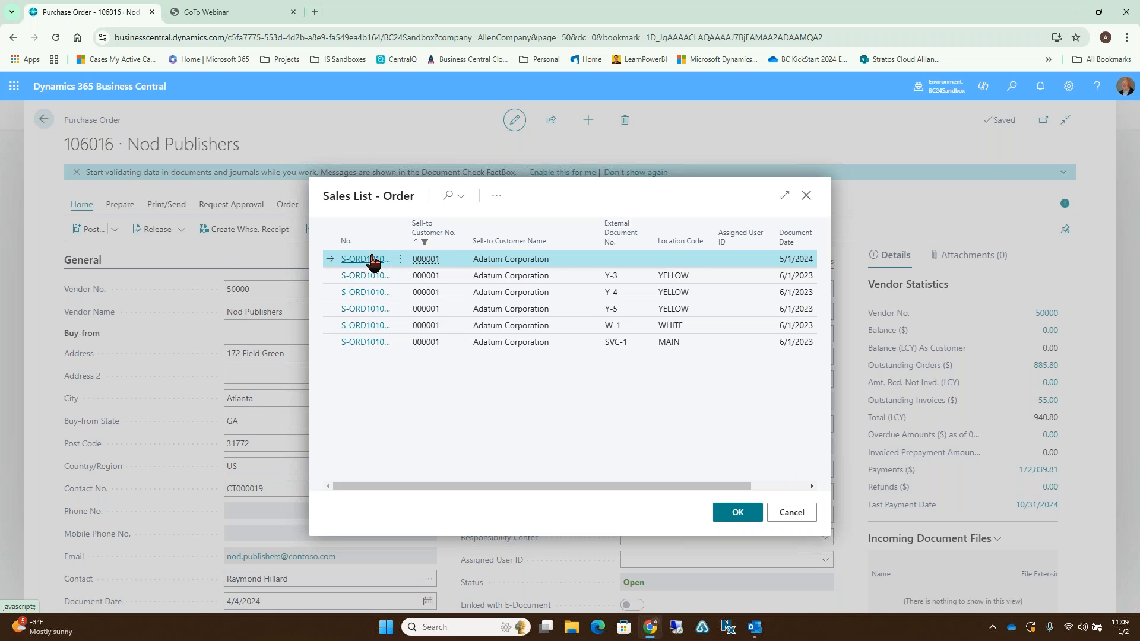
click(735, 511)
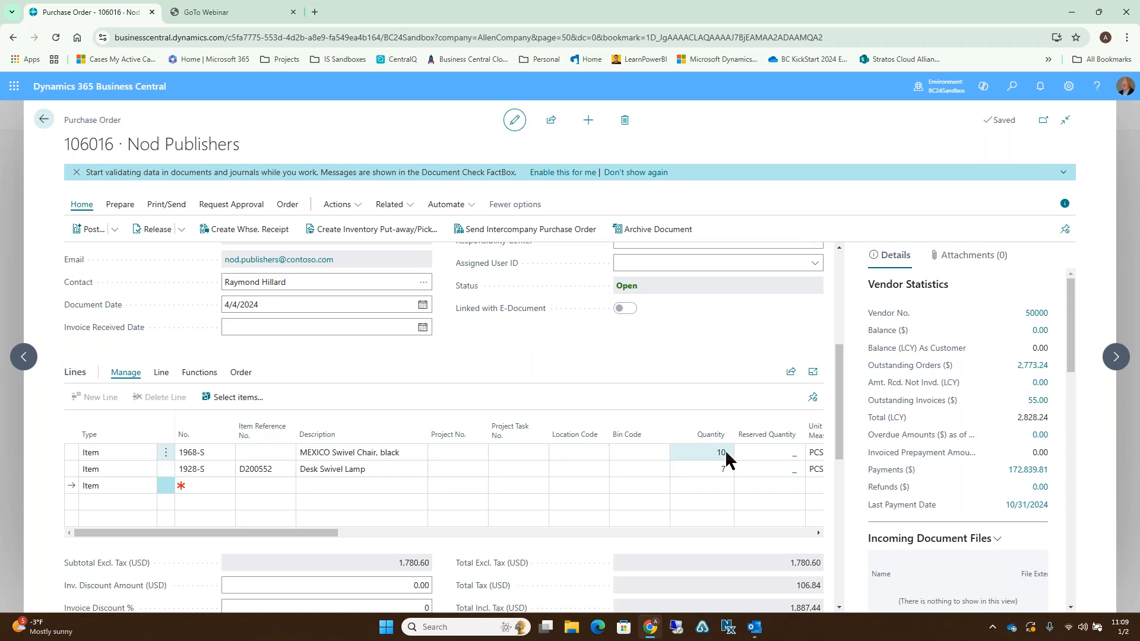
Release the Nod Publishers purchase order and return to the company home page.
click(156, 232)
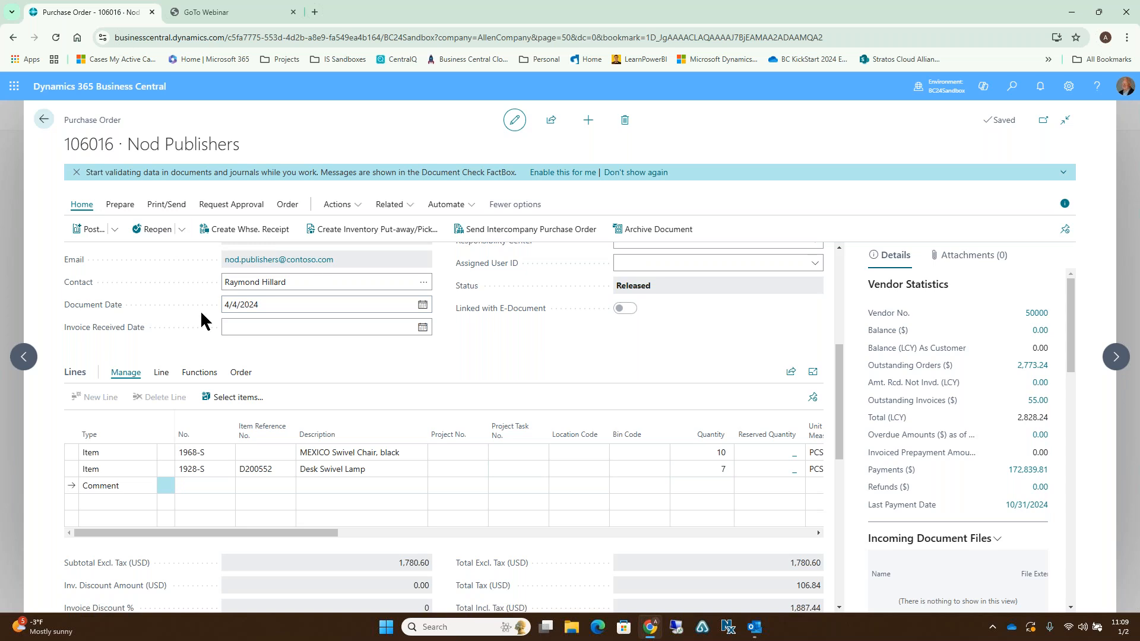
click(46, 122)
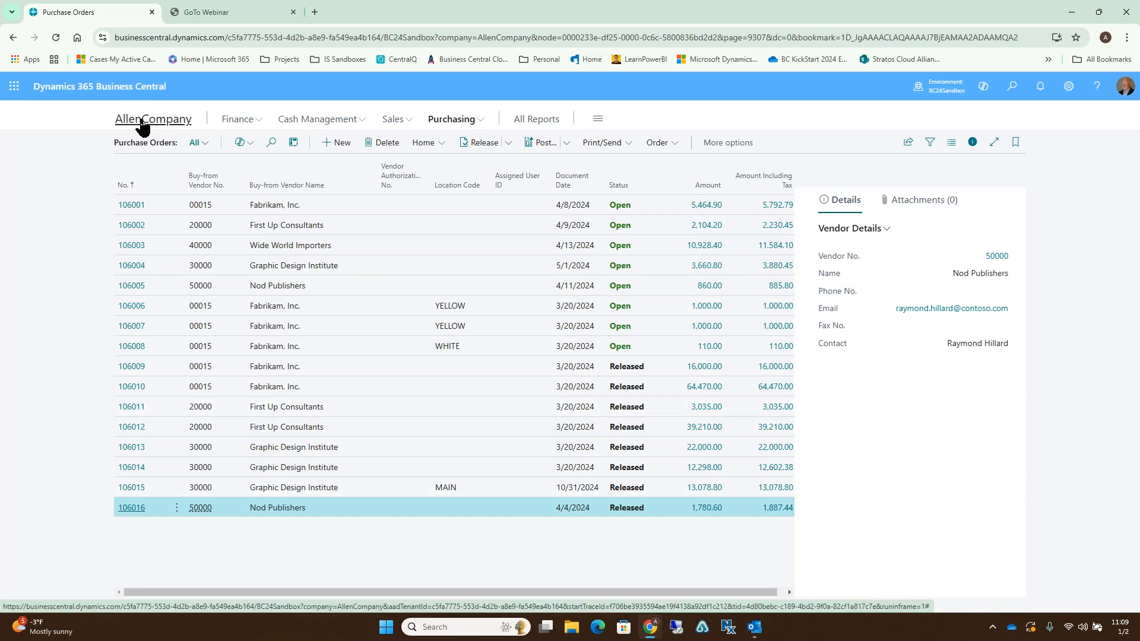
click(142, 124)
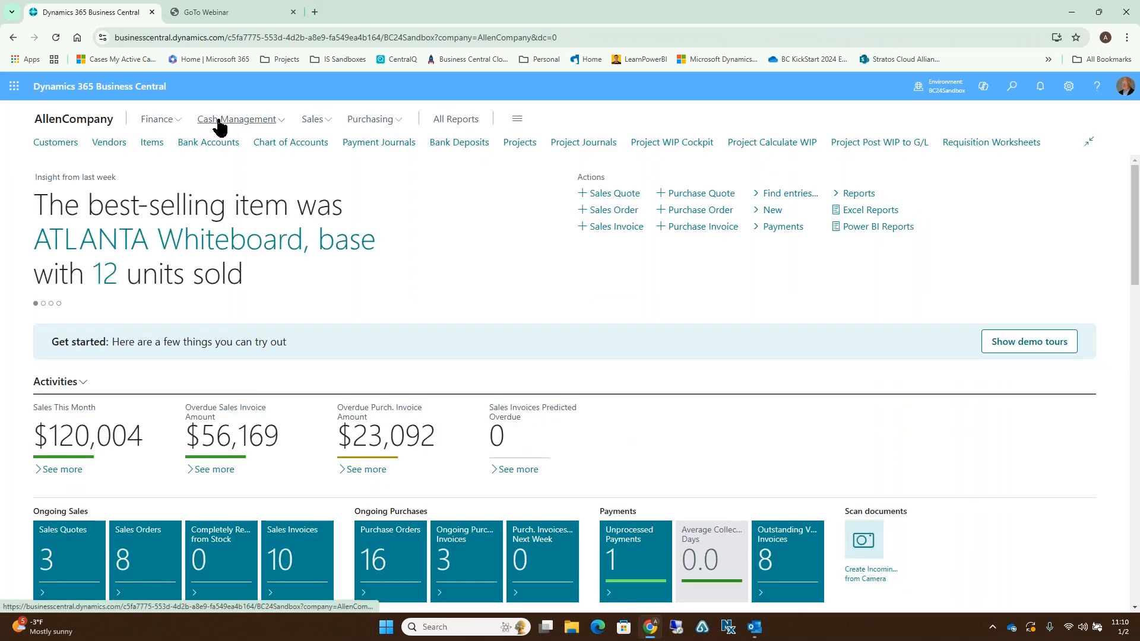
Check the statuses in the sales orders list, then open the School of Fine Art sales order and release it.
click(310, 120)
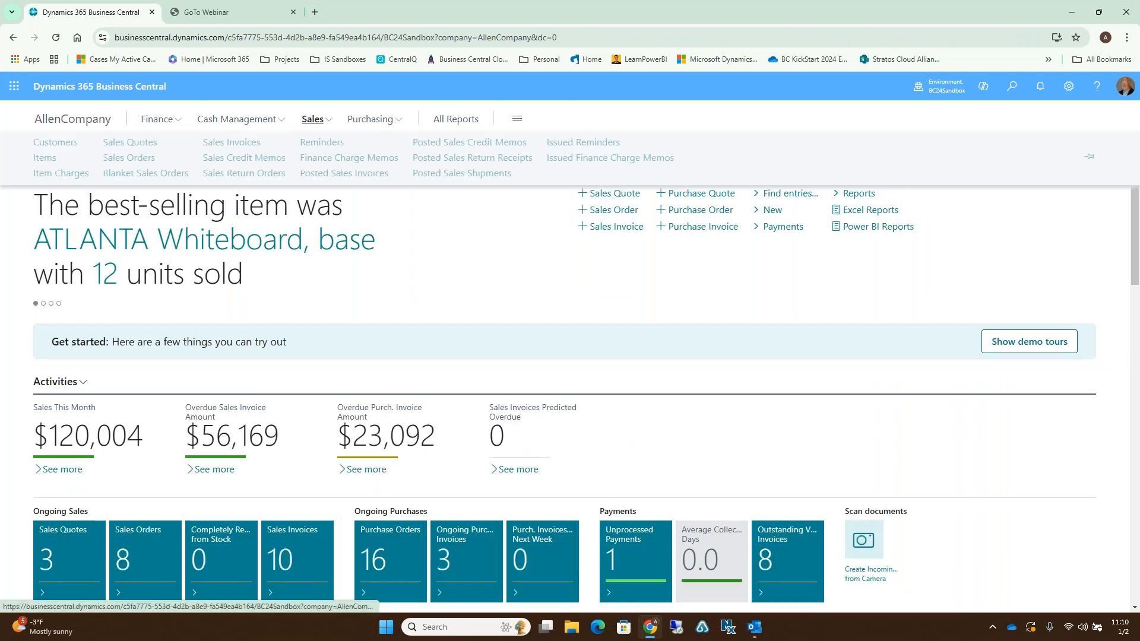
click(129, 158)
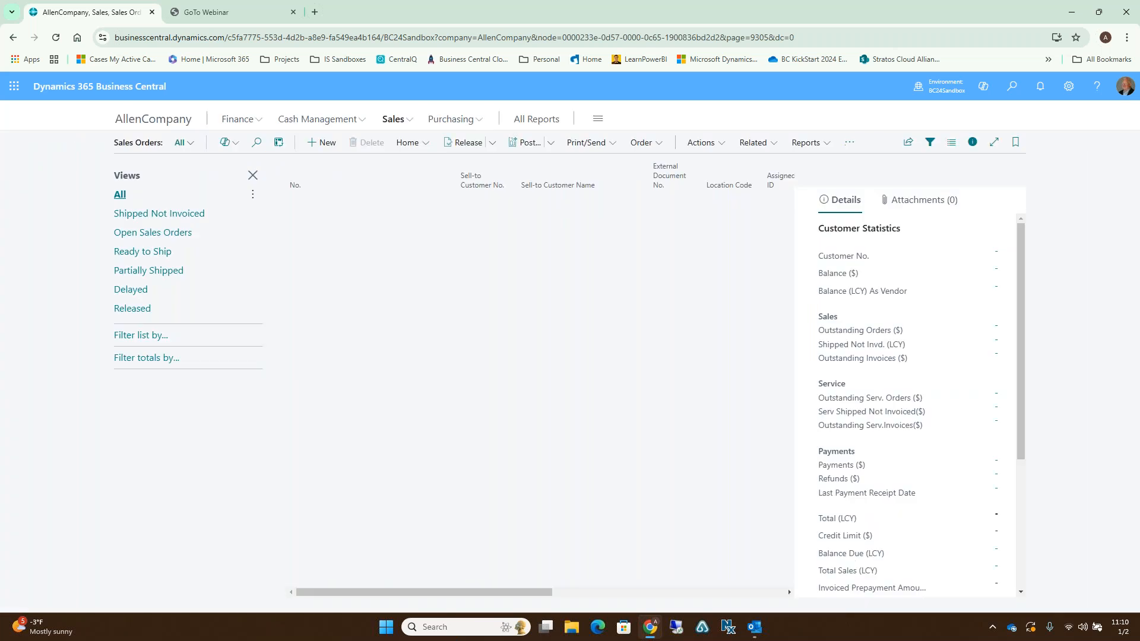
drag(509, 590, 628, 589)
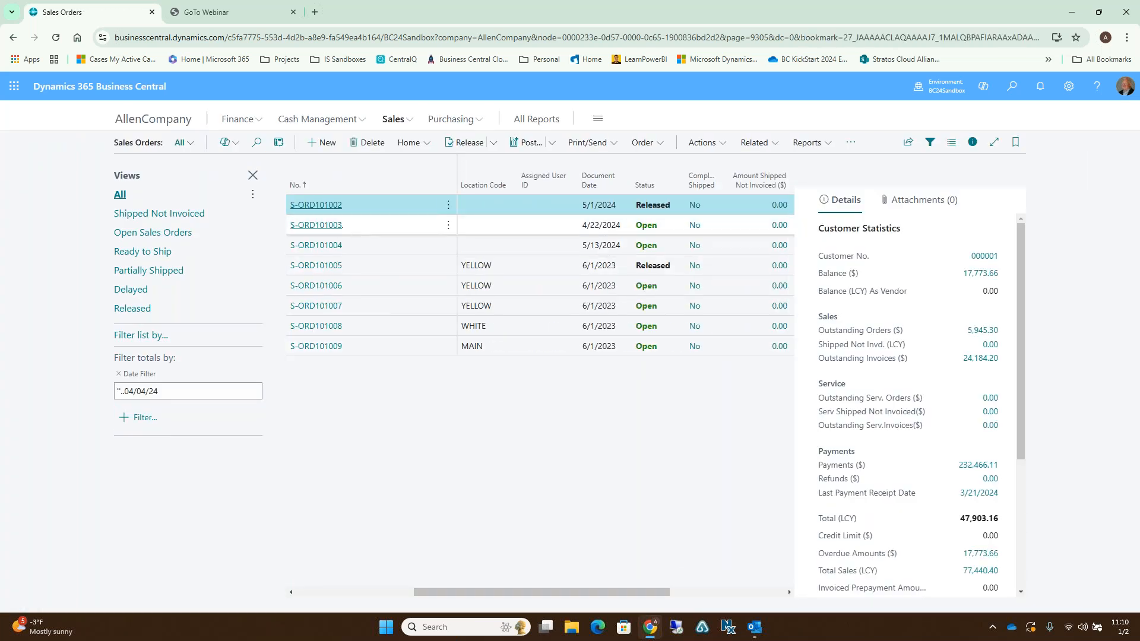
click(358, 228)
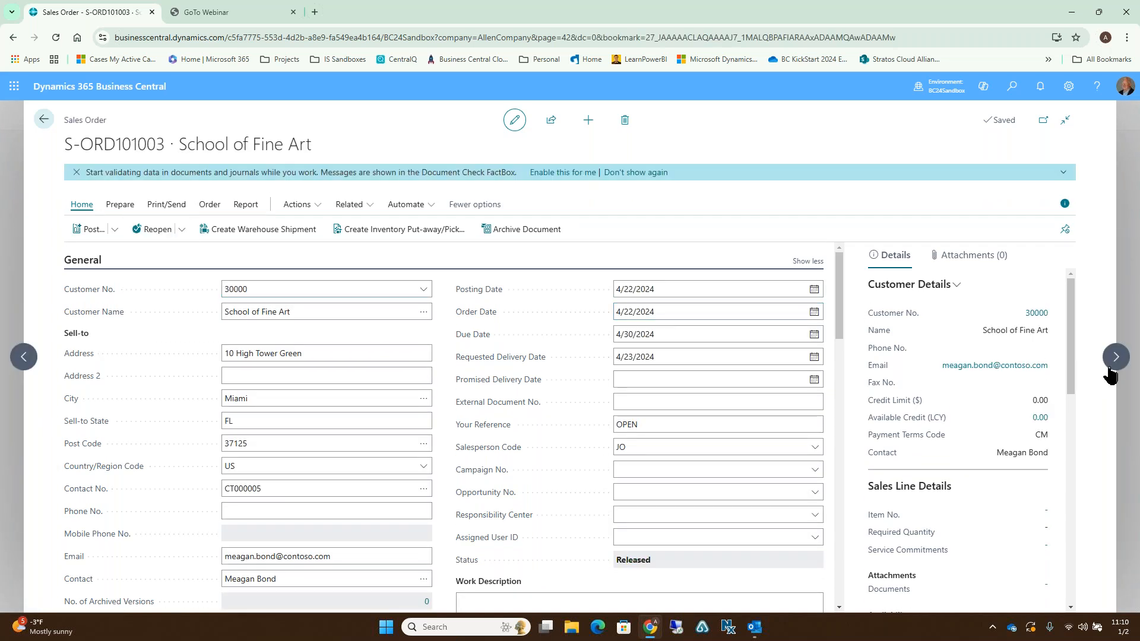
Release the Alpine Ski House sales order and return to the company home page.
click(1110, 364)
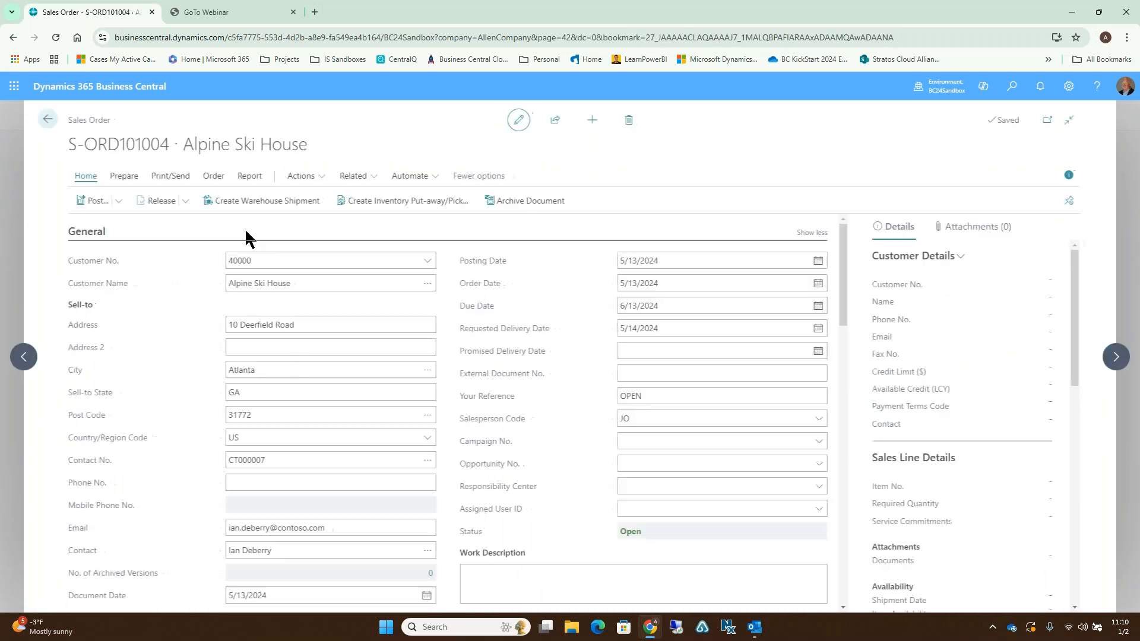
click(145, 202)
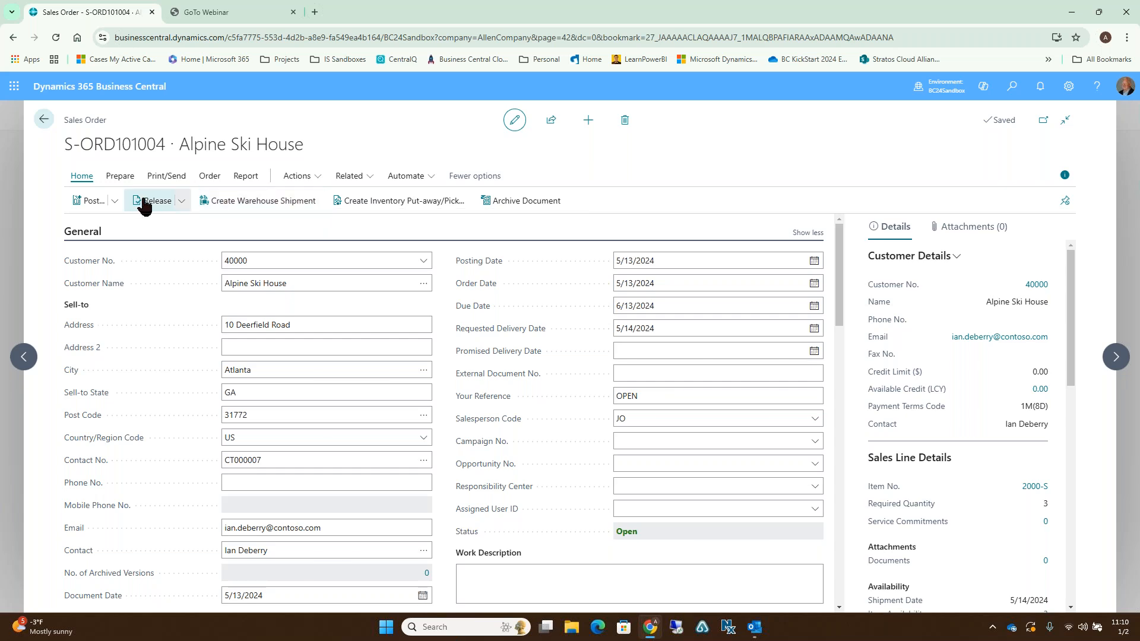
click(51, 126)
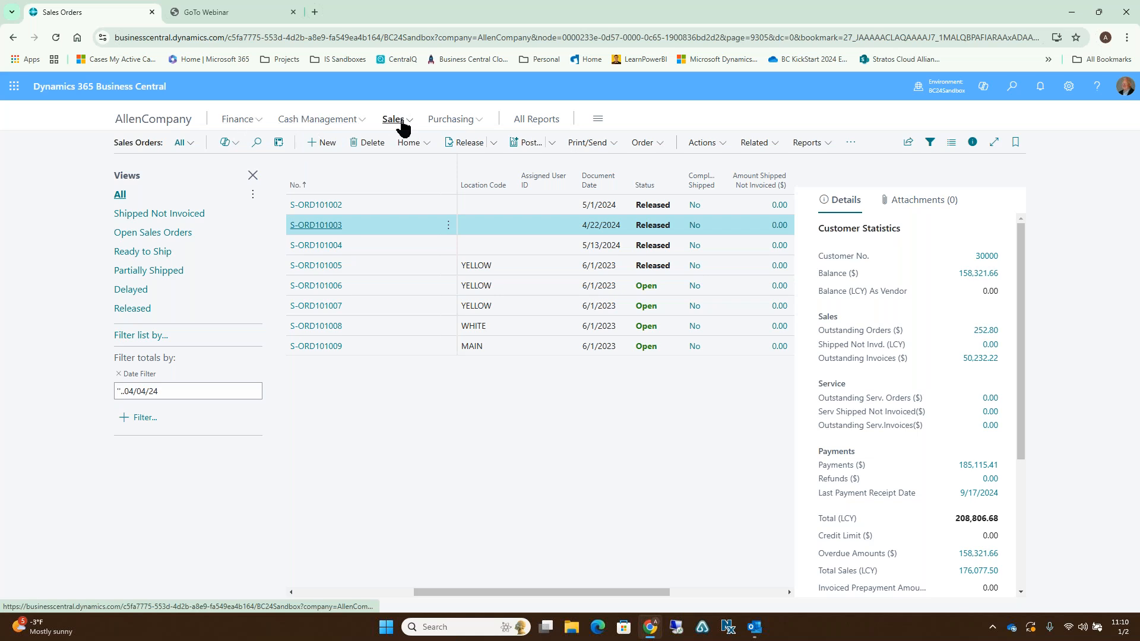
click(153, 119)
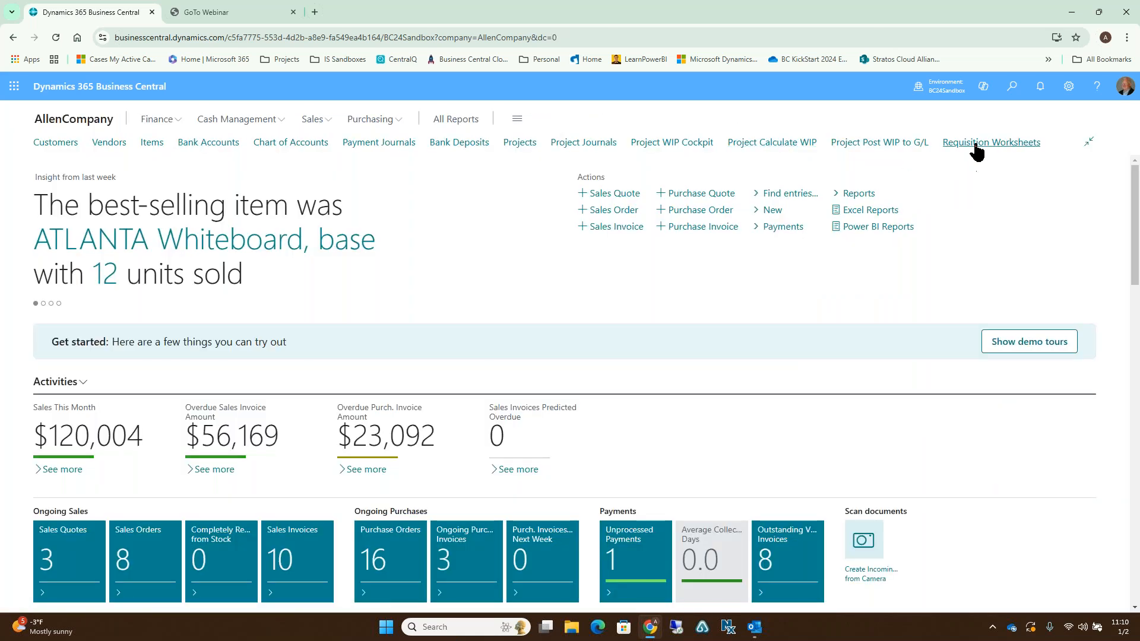
Retrieve drop-shipment sales orders into the DEFAULT requisition worksheet, clearing the document number filter.
click(975, 144)
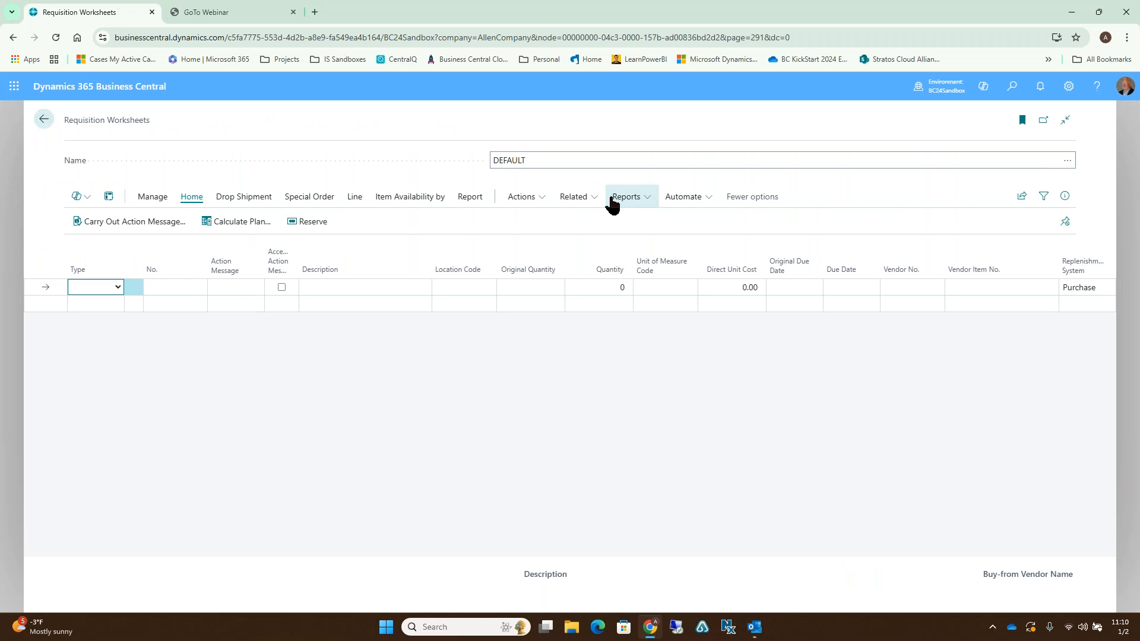
click(239, 200)
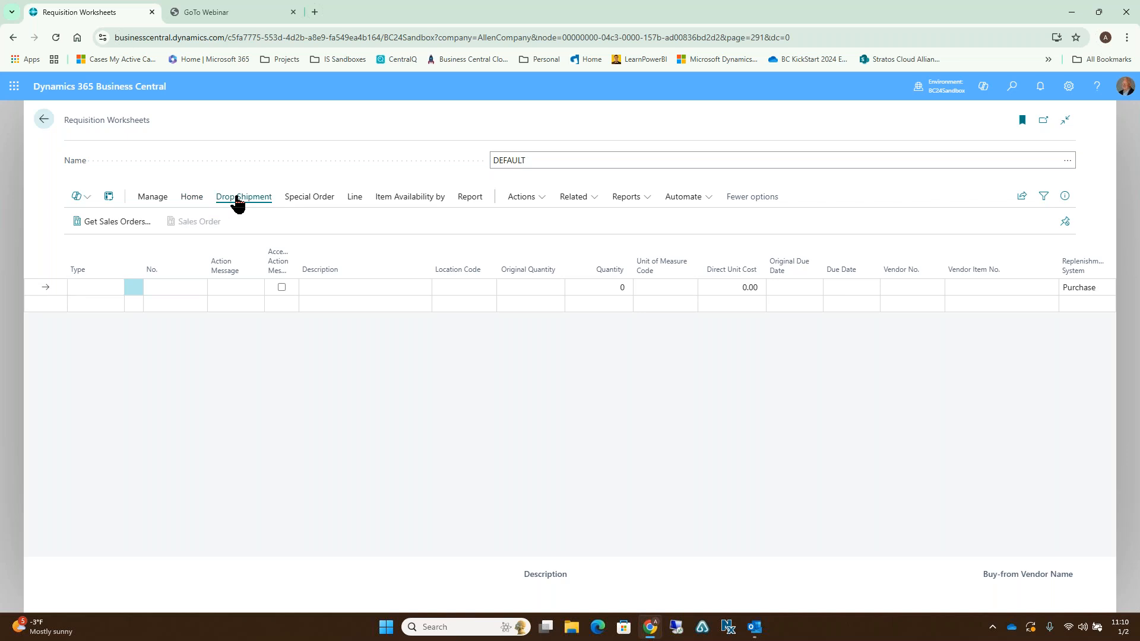
click(113, 221)
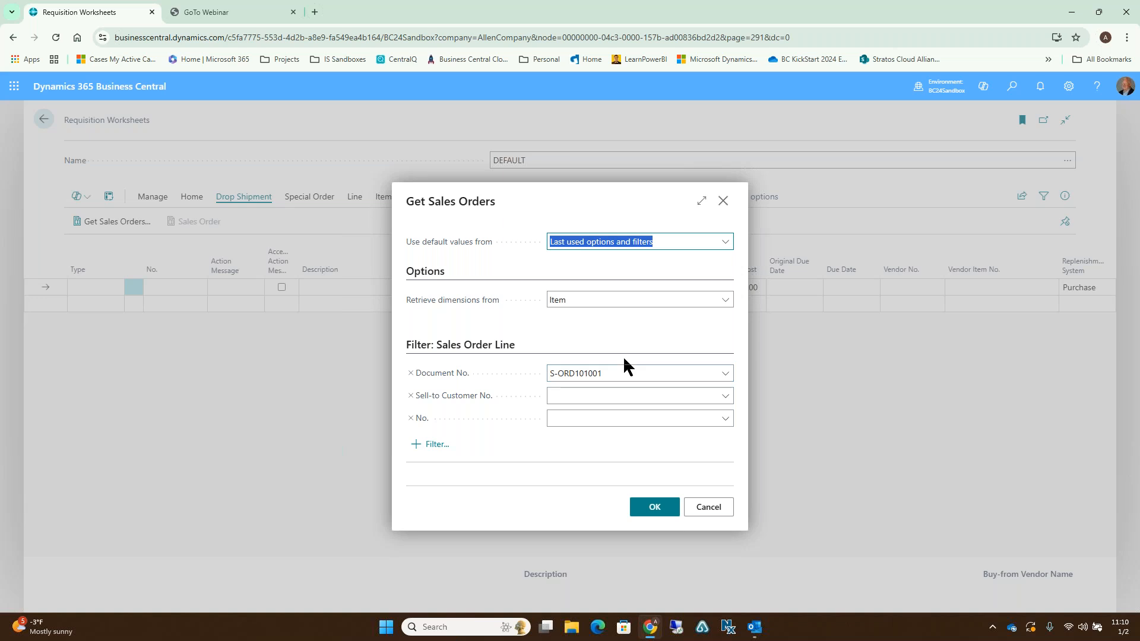
click(606, 378)
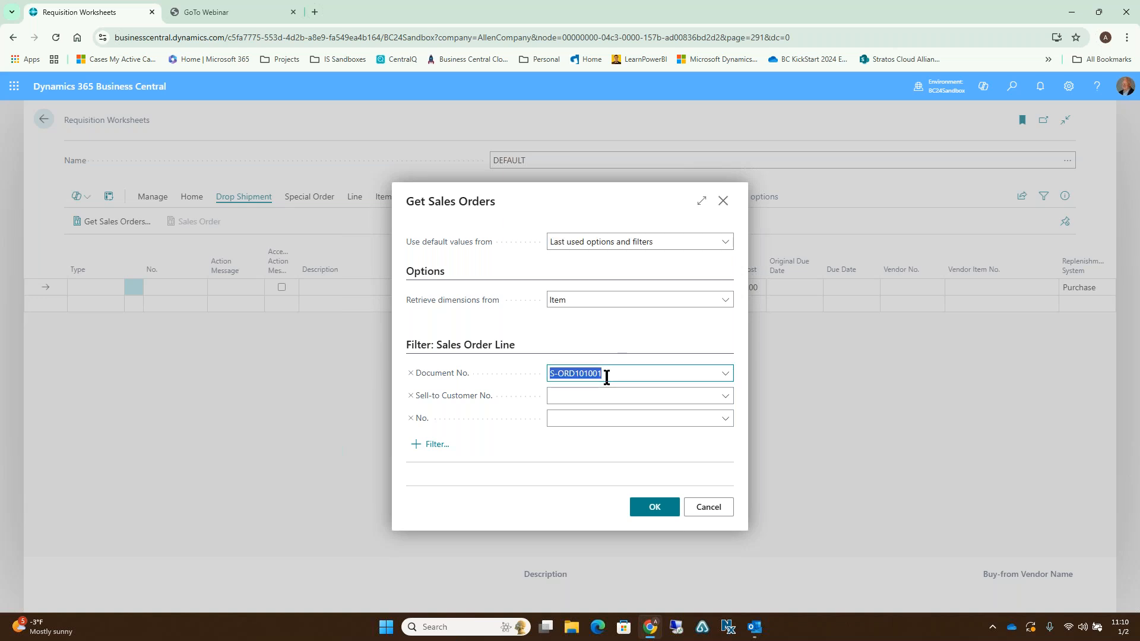
key(BackSpace)
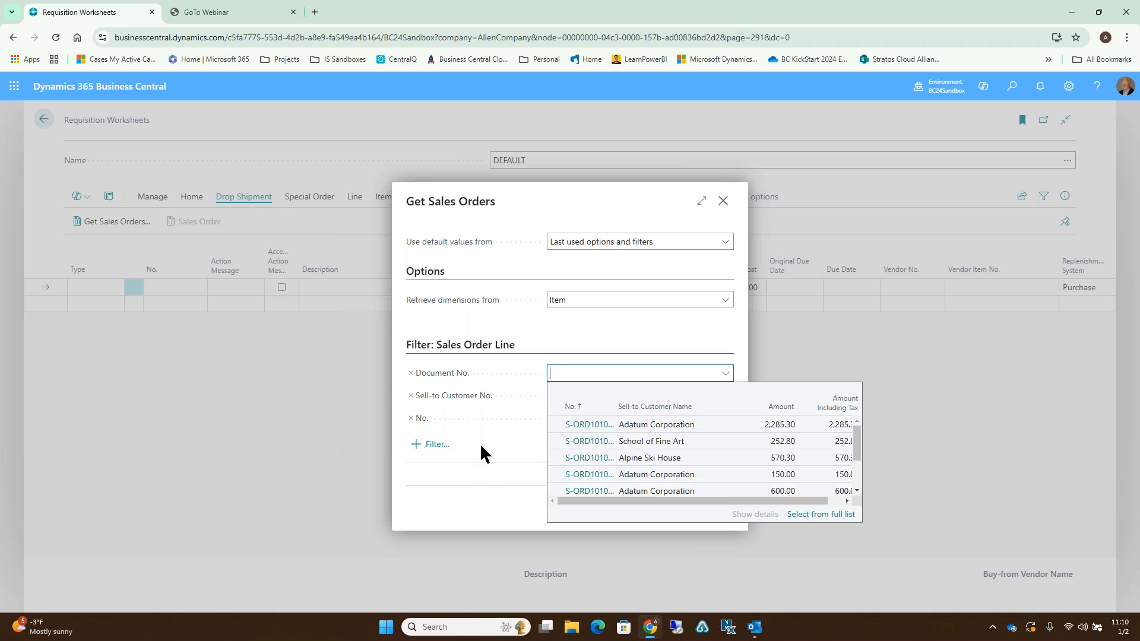
click(480, 443)
click(657, 508)
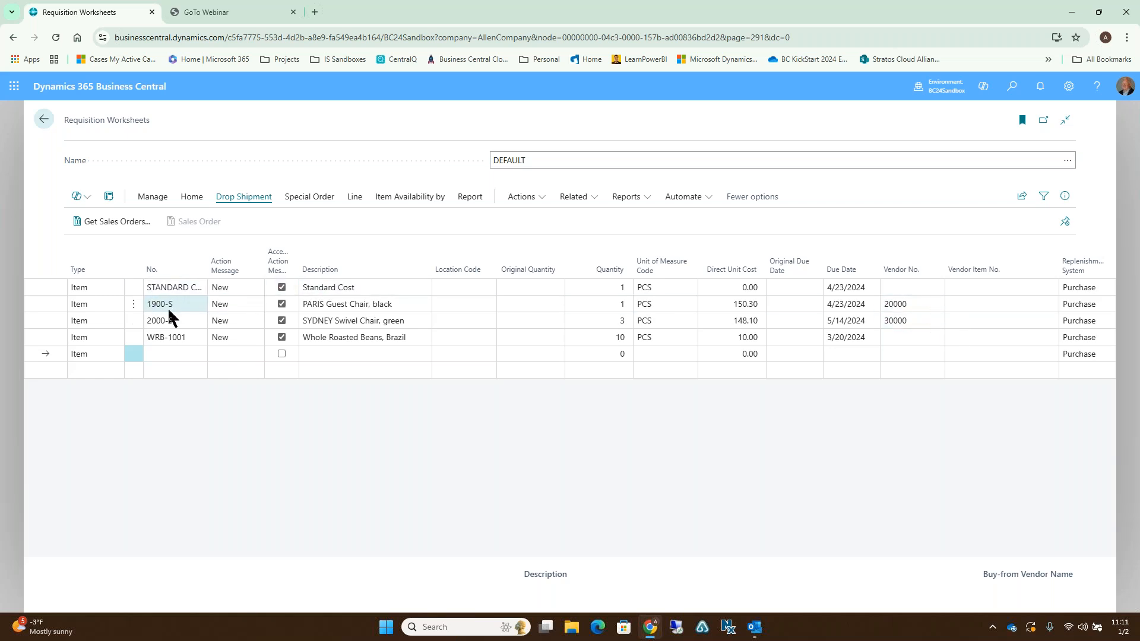
Add Wide World Importers to the vendor catalog of WRB-1001 with vendor item number WRB and assign it to the worksheet line.
click(938, 337)
click(936, 338)
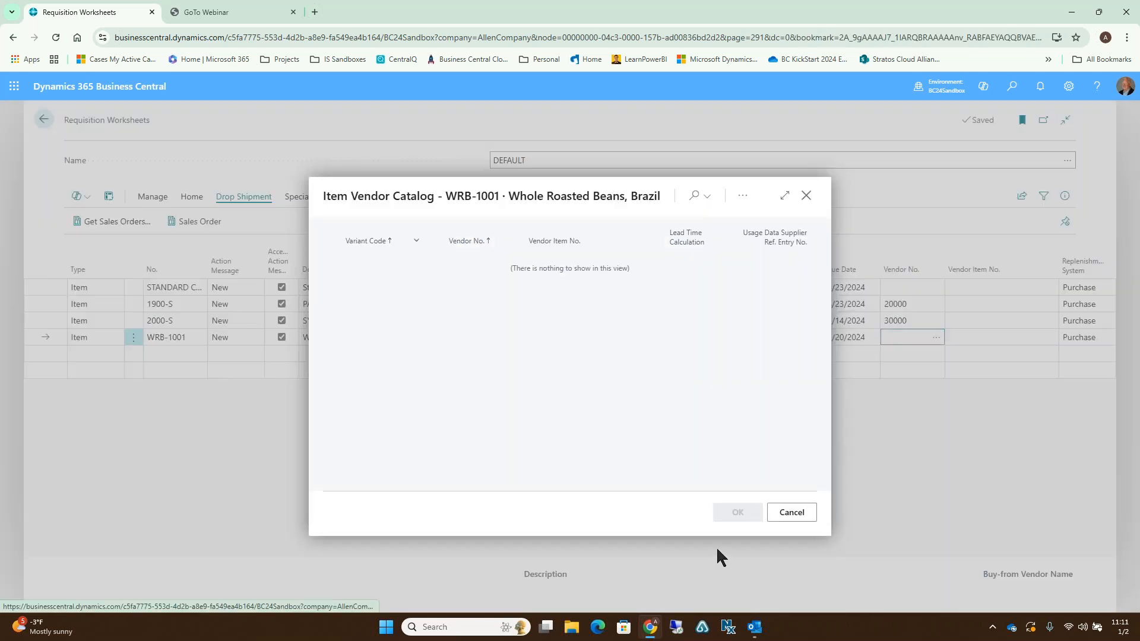
click(741, 197)
click(668, 221)
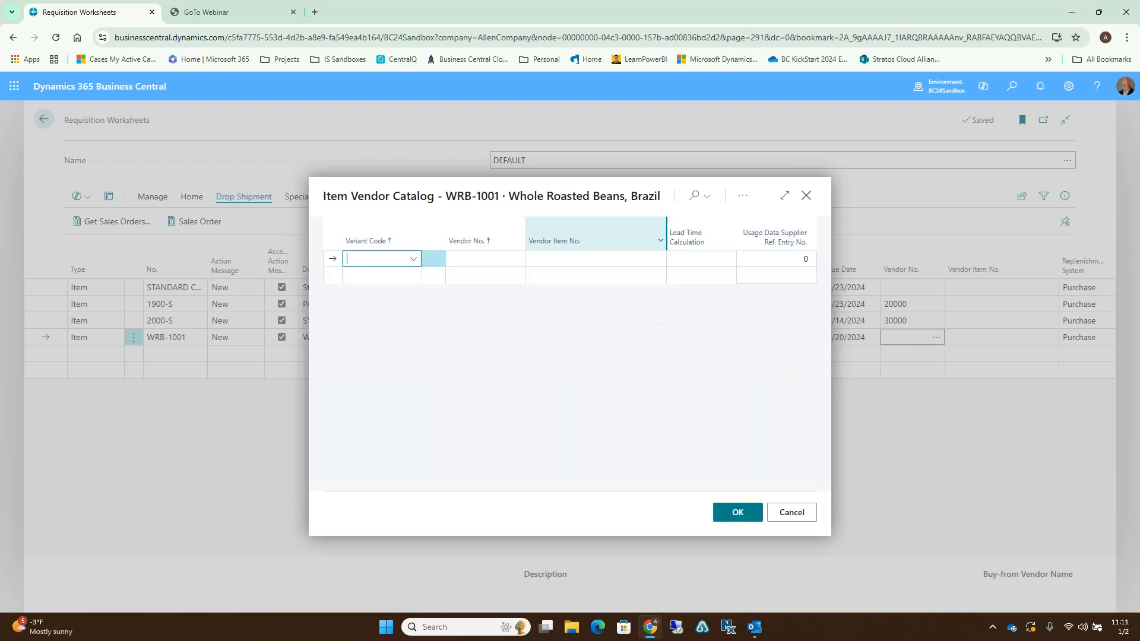
click(509, 259)
click(516, 258)
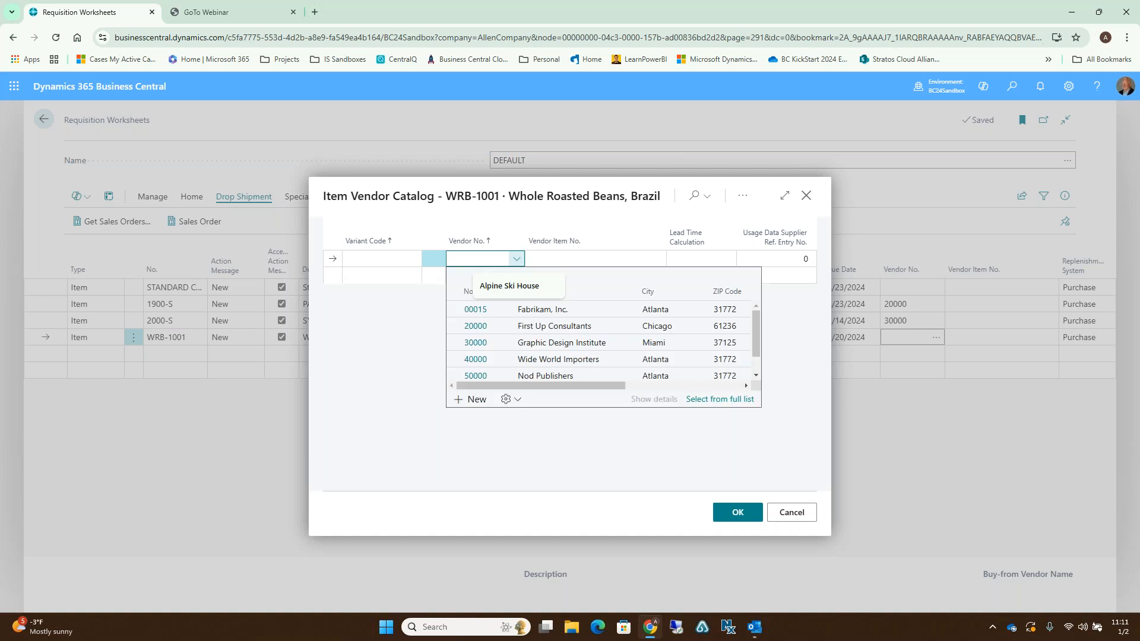
click(476, 360)
click(607, 260)
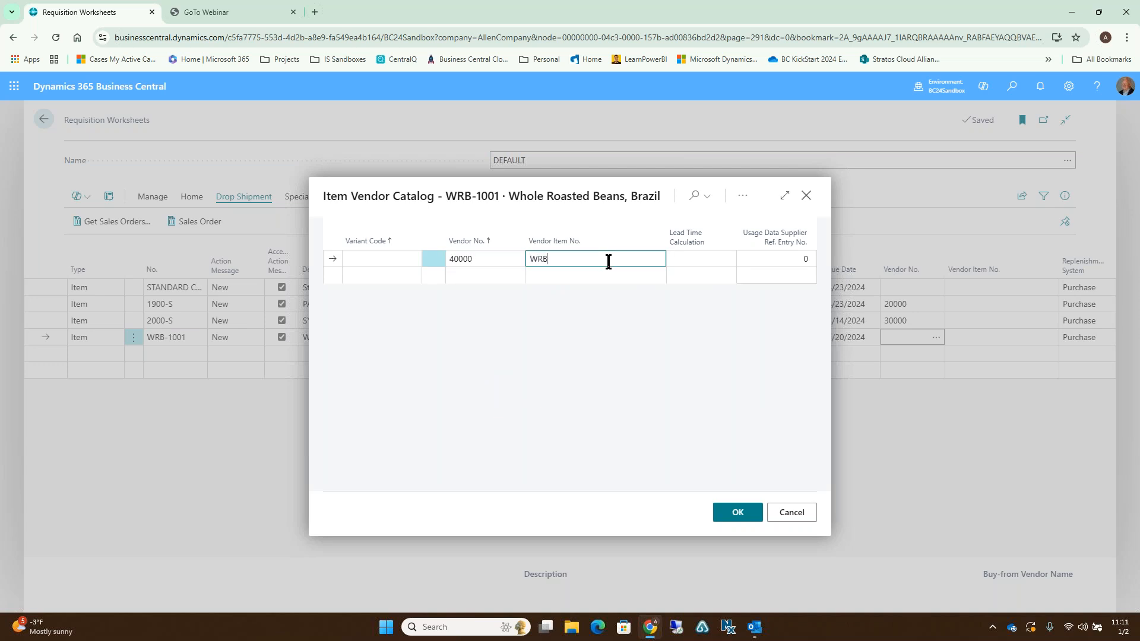
click(737, 512)
Add Wide World Importers to the Standard Cost item's vendor catalog with vendor item number std and assign it to the worksheet line.
click(936, 288)
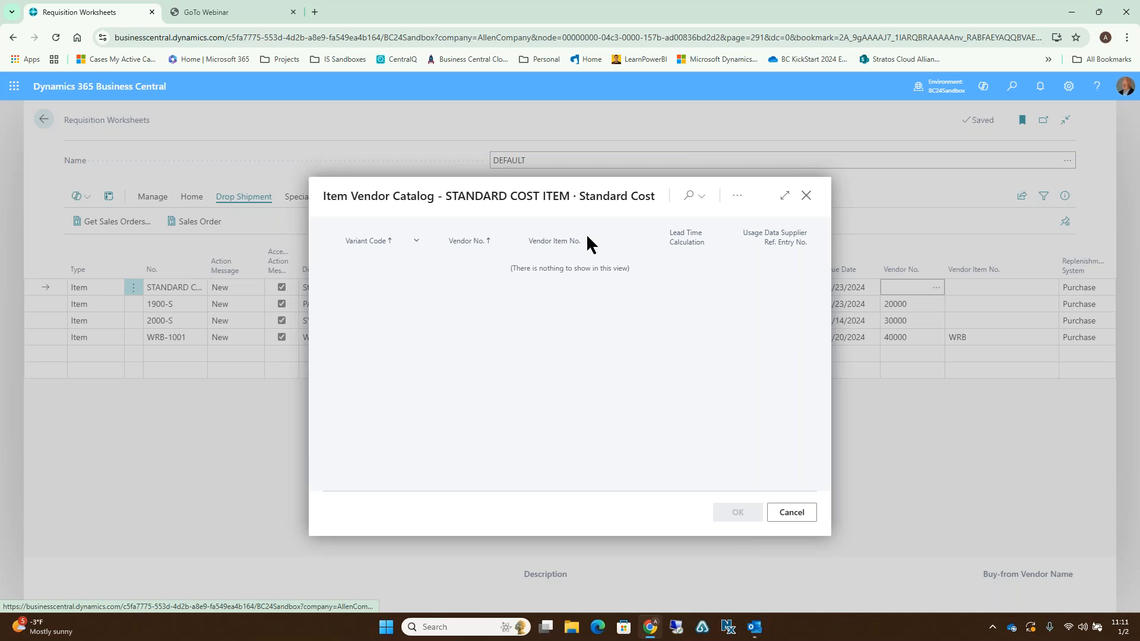
click(689, 196)
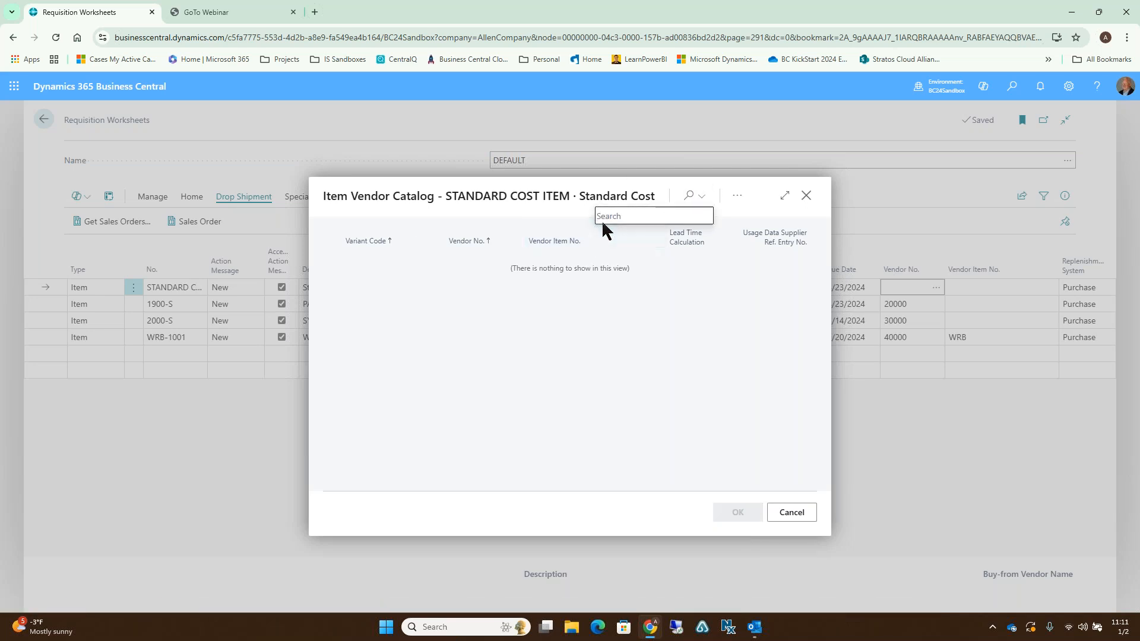
click(738, 196)
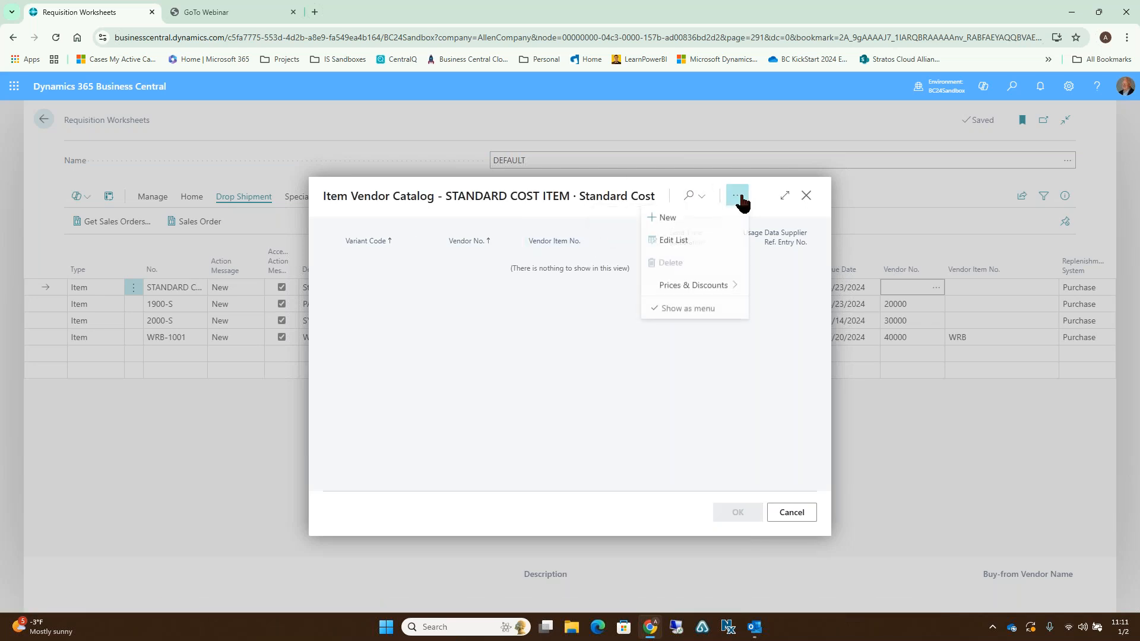
click(667, 244)
click(479, 258)
text(4000)
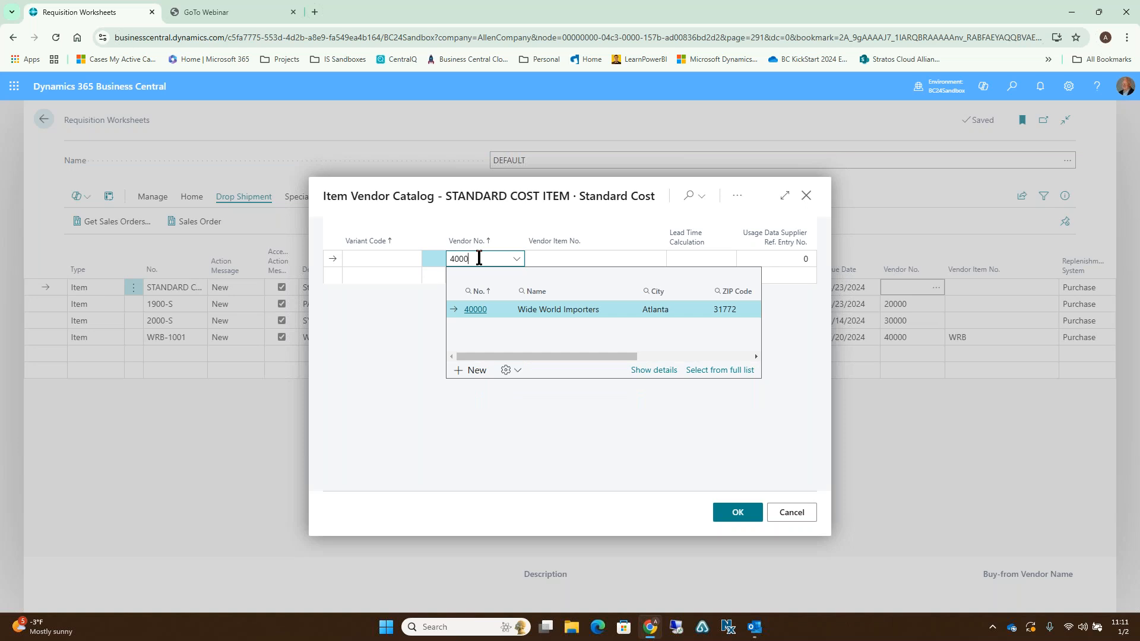
text(0)
key(Tab)
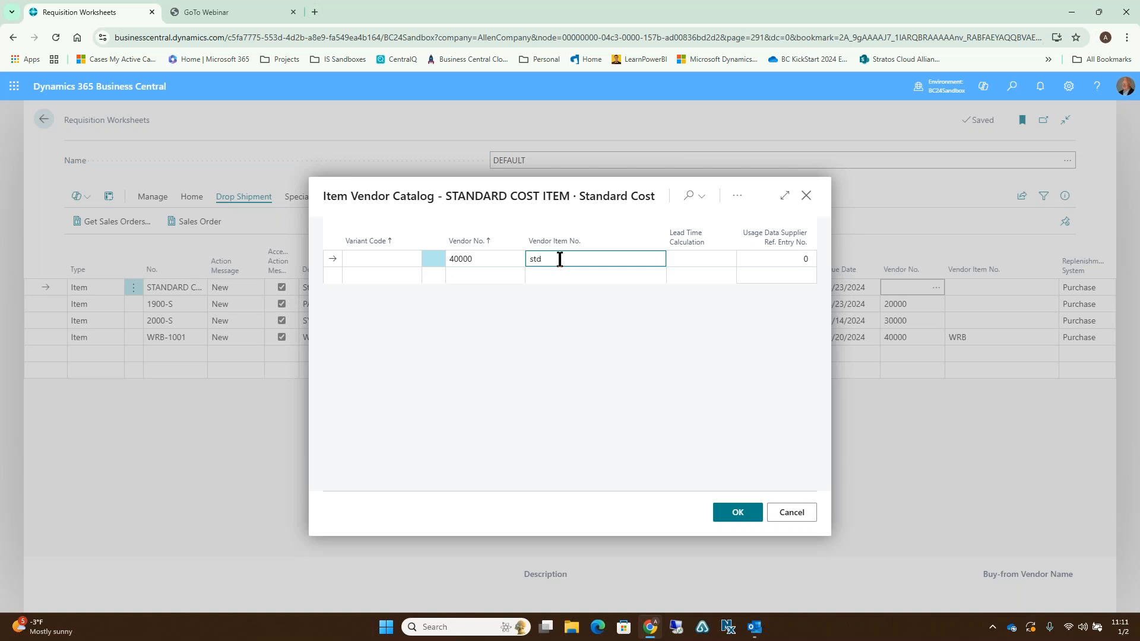
click(738, 515)
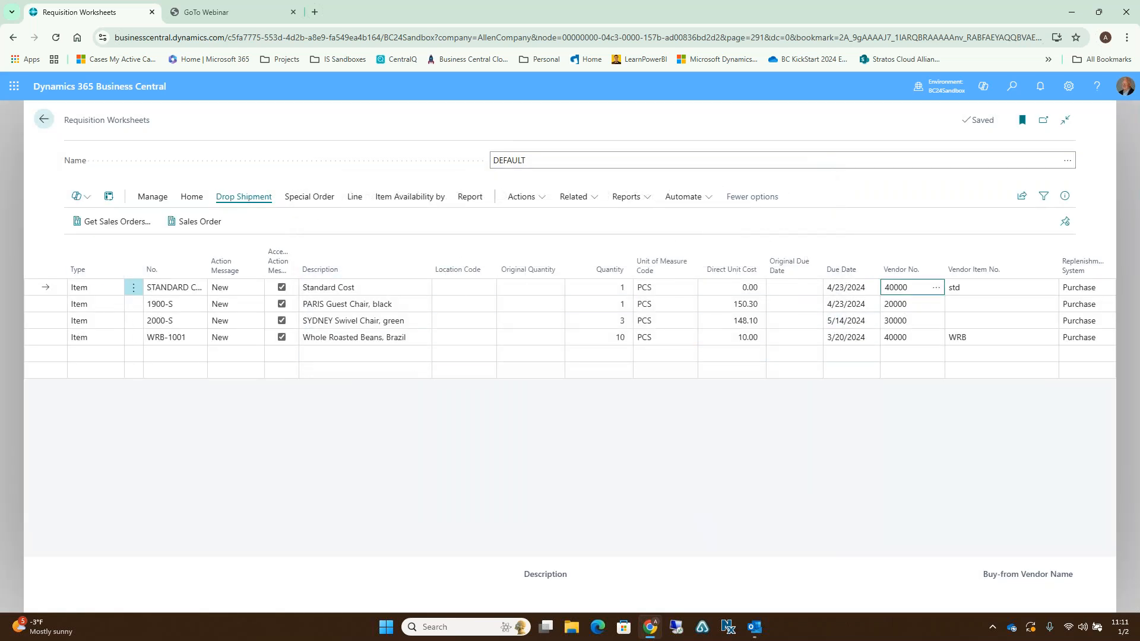
Carry out the action messages for the requisition worksheet lines with Print Orders enabled, and return to the home page.
click(187, 197)
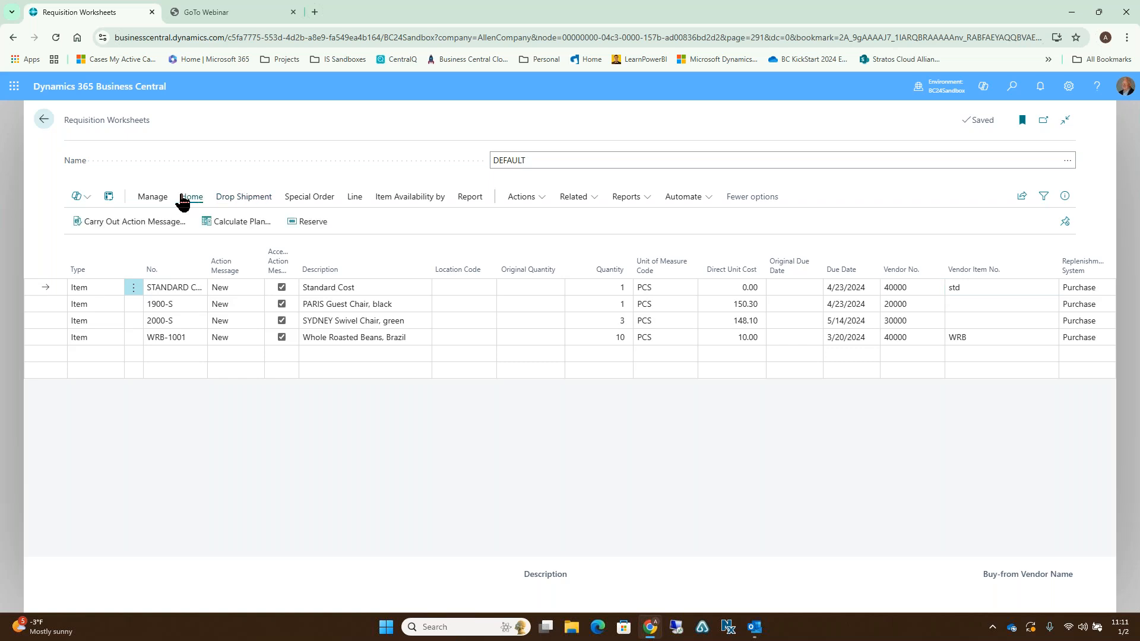
click(136, 222)
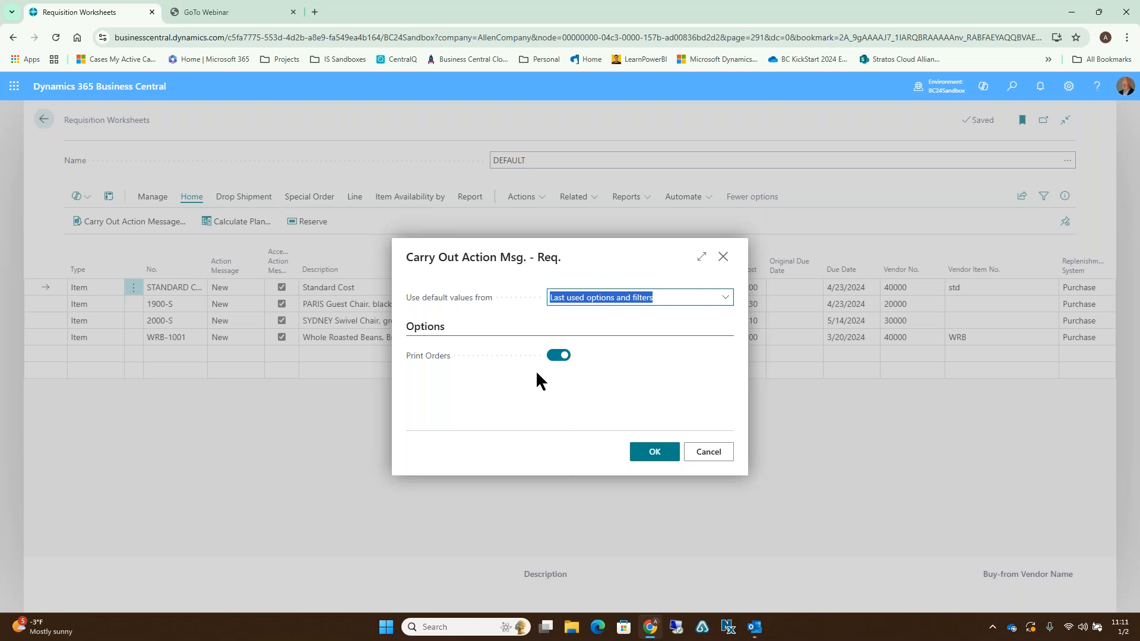
click(653, 454)
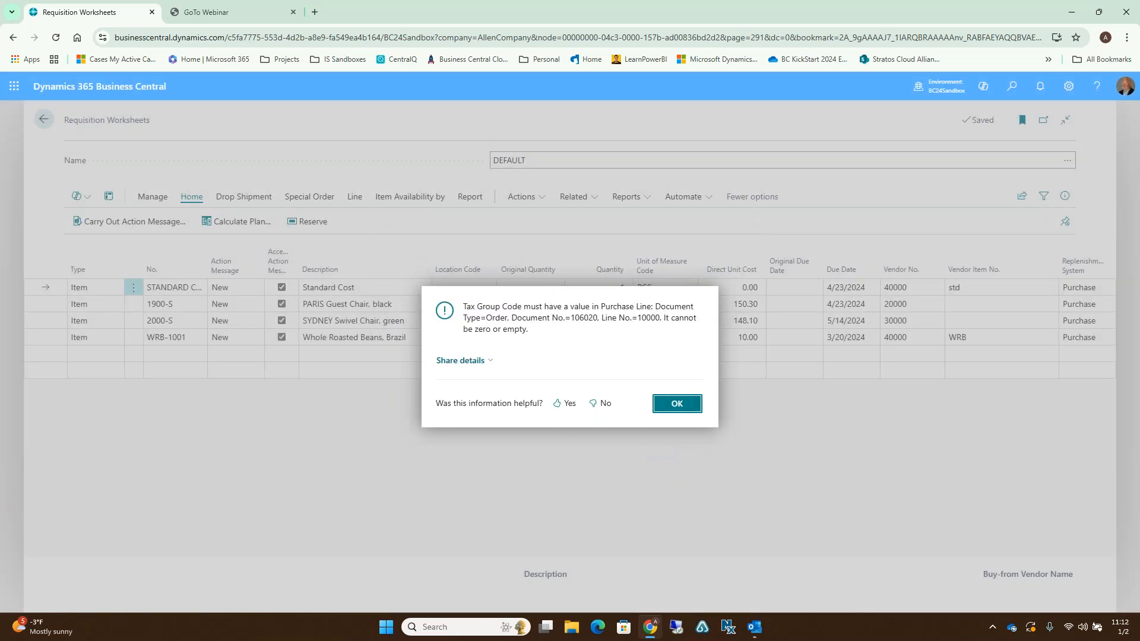
click(677, 405)
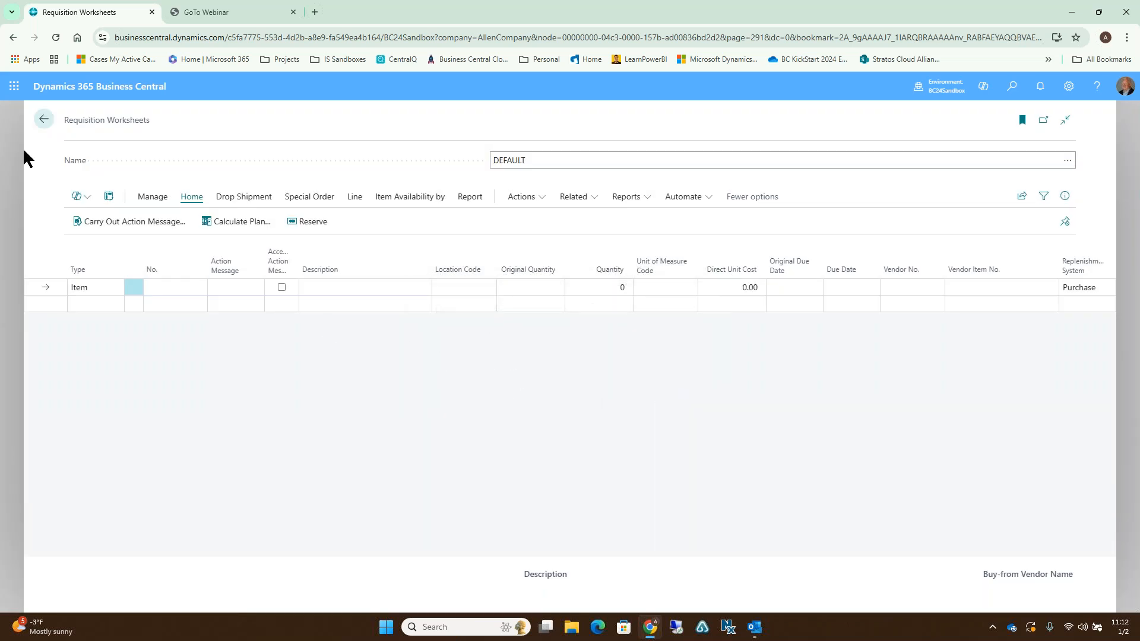
click(43, 119)
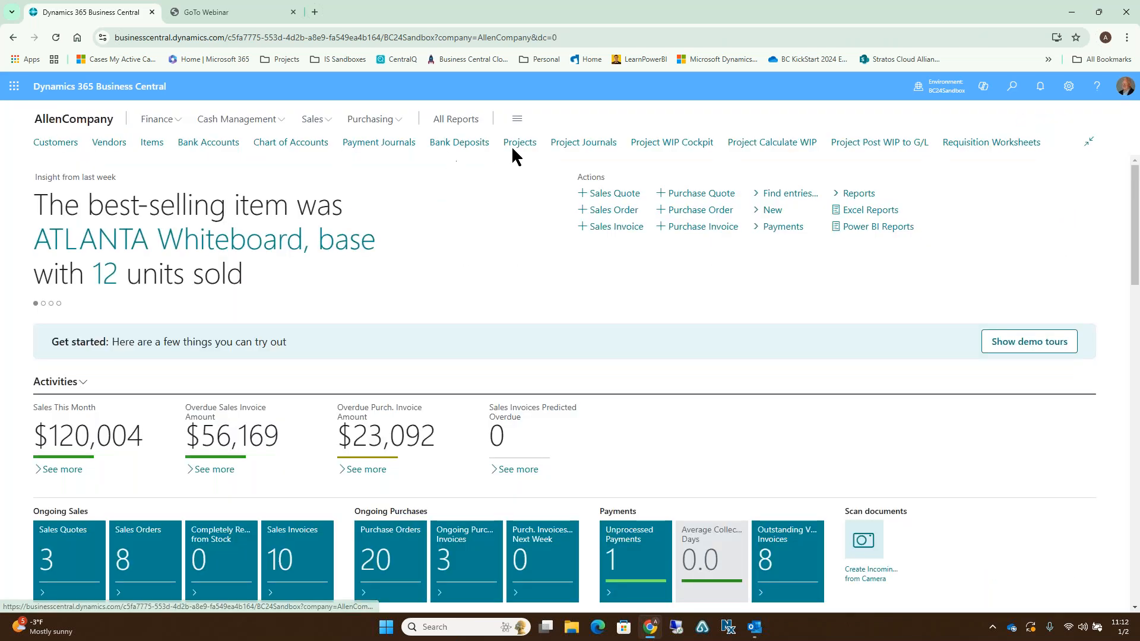
Open the last Wide World Importers purchase order in the purchase orders list.
click(360, 122)
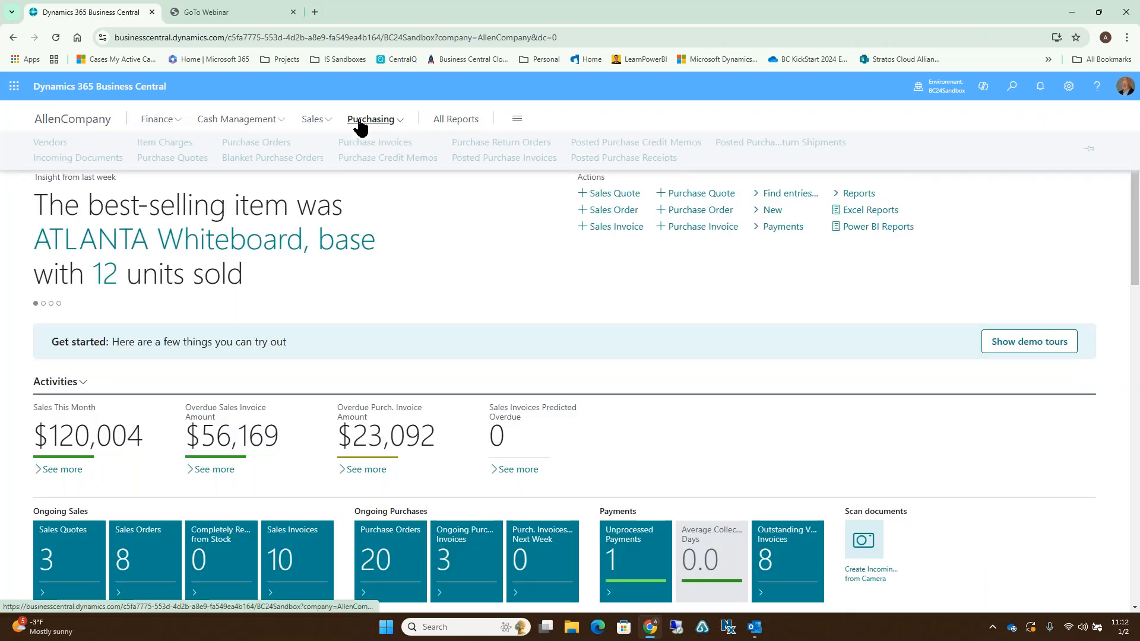
click(256, 143)
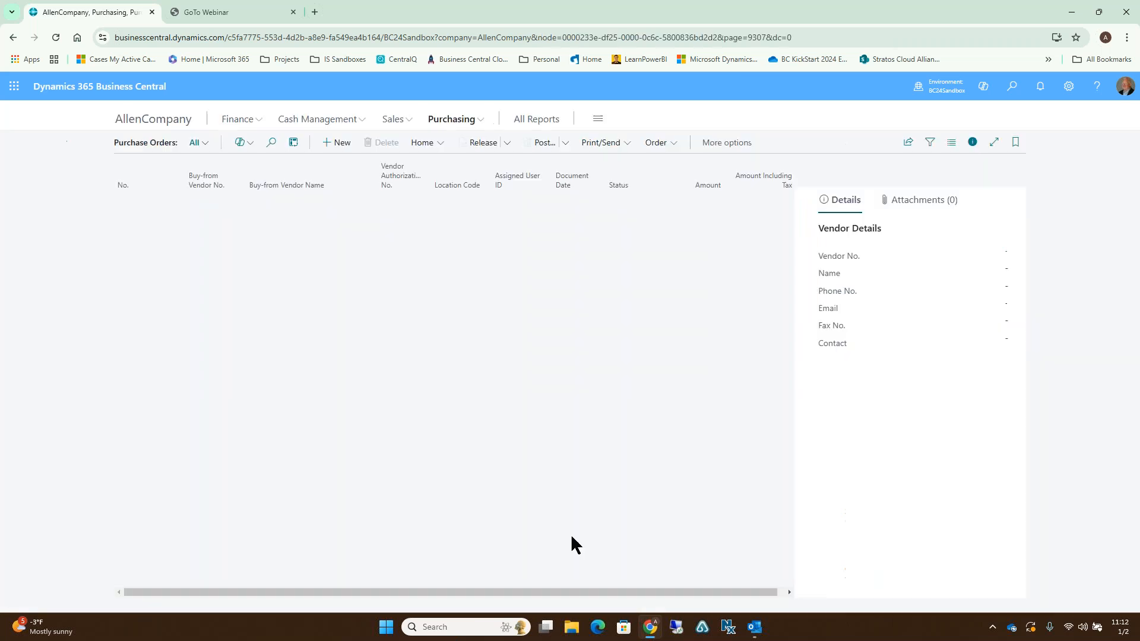
scroll(471, 454, down, 1)
middle_click(471, 454)
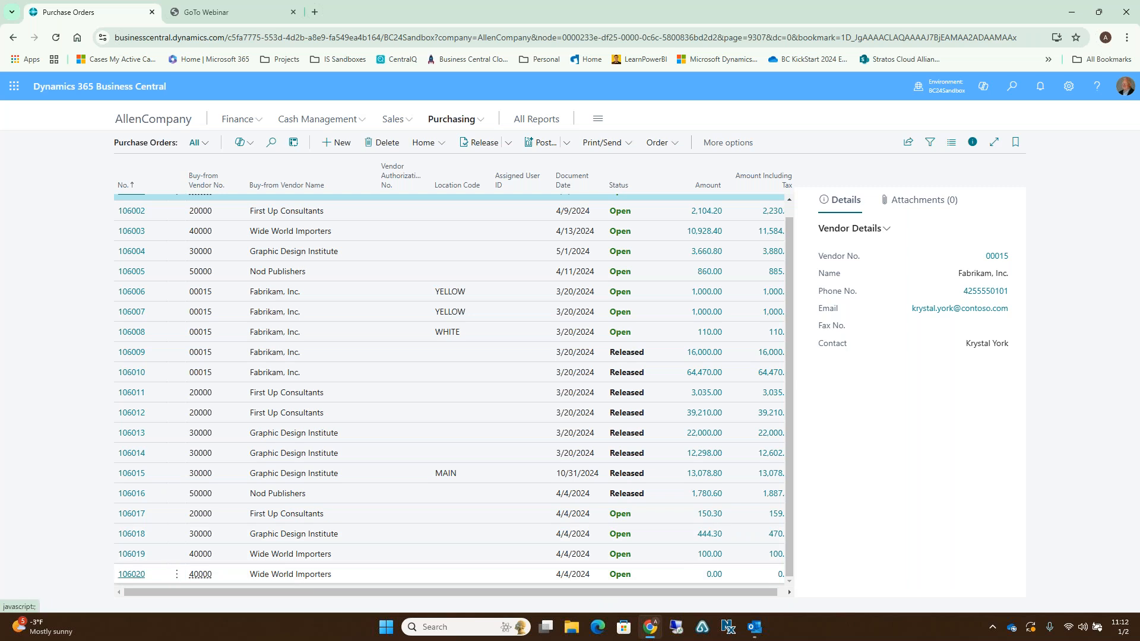
click(135, 574)
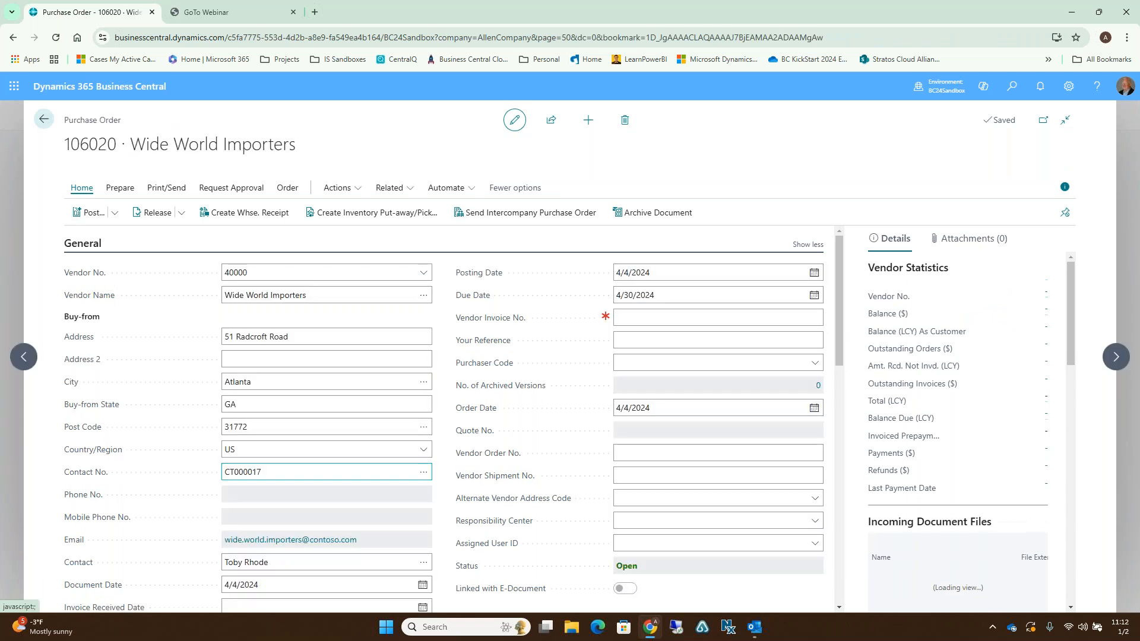
Check the Standard Cost purchase order's shipping details and lines, then release it and the preceding Whole Roasted Beans purchase order.
scroll(371, 400, down, 15)
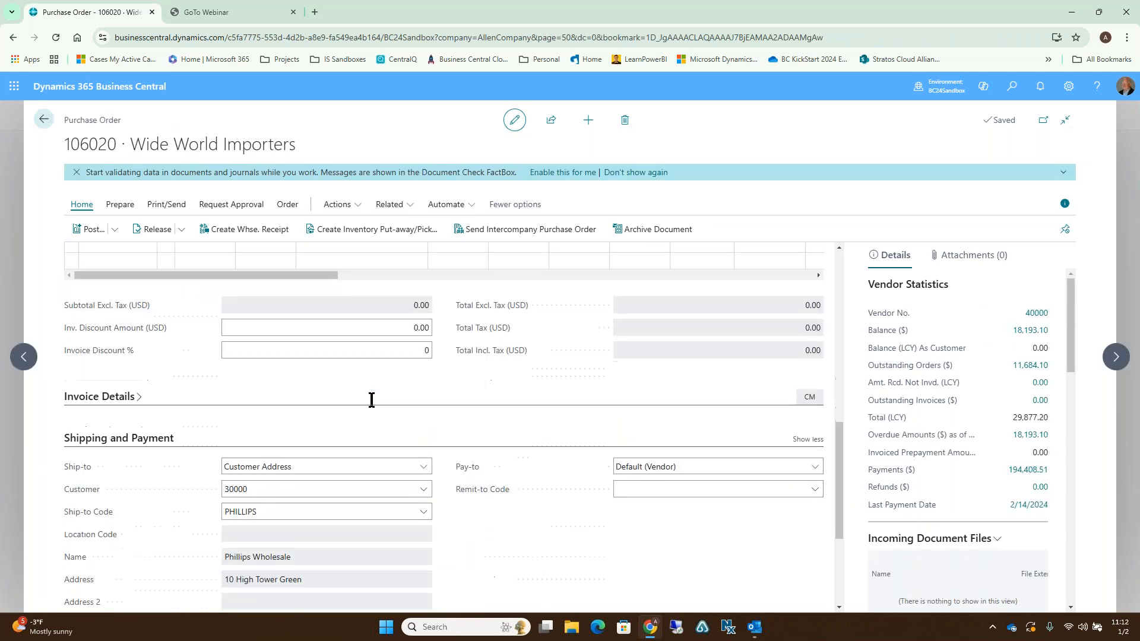
scroll(371, 400, up, 10)
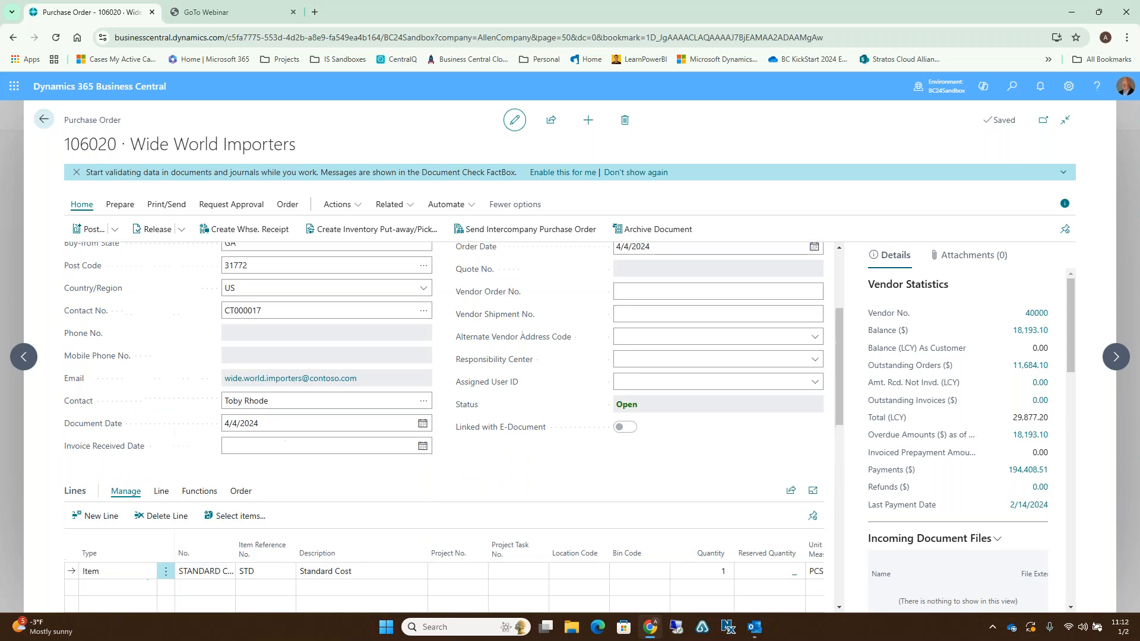
scroll(392, 457, down, 2)
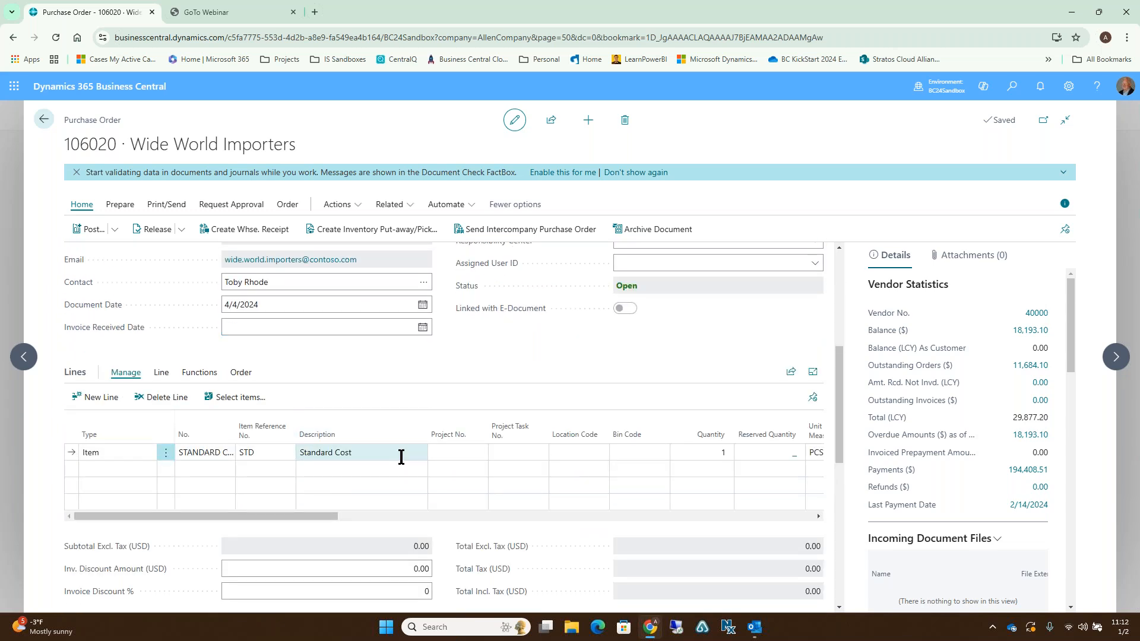
scroll(402, 457, up, 1)
click(159, 231)
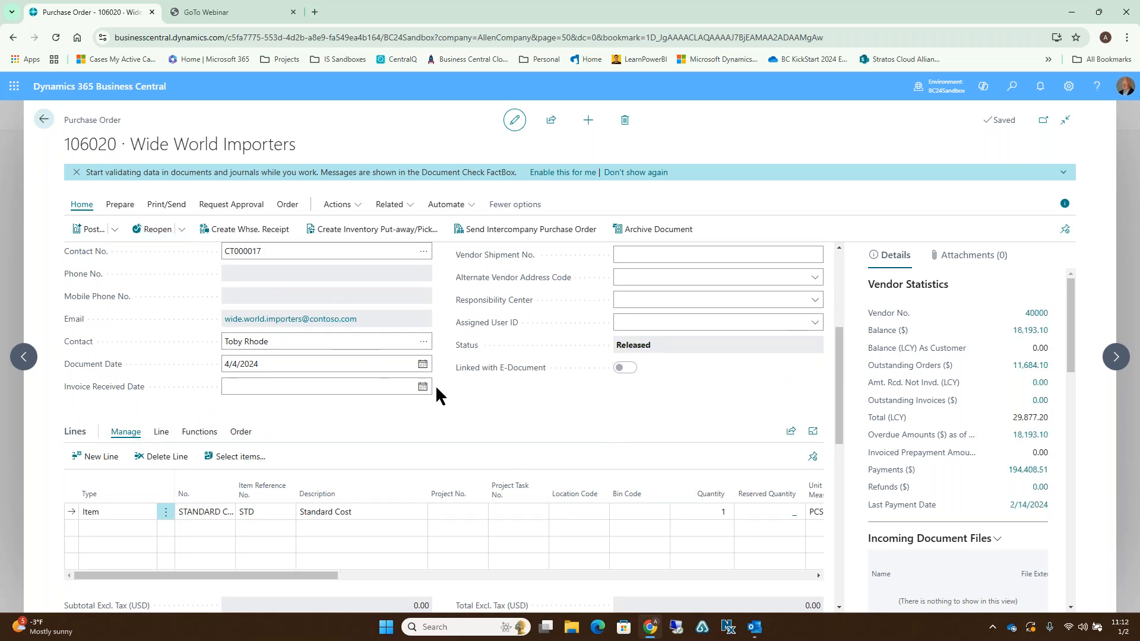
click(23, 359)
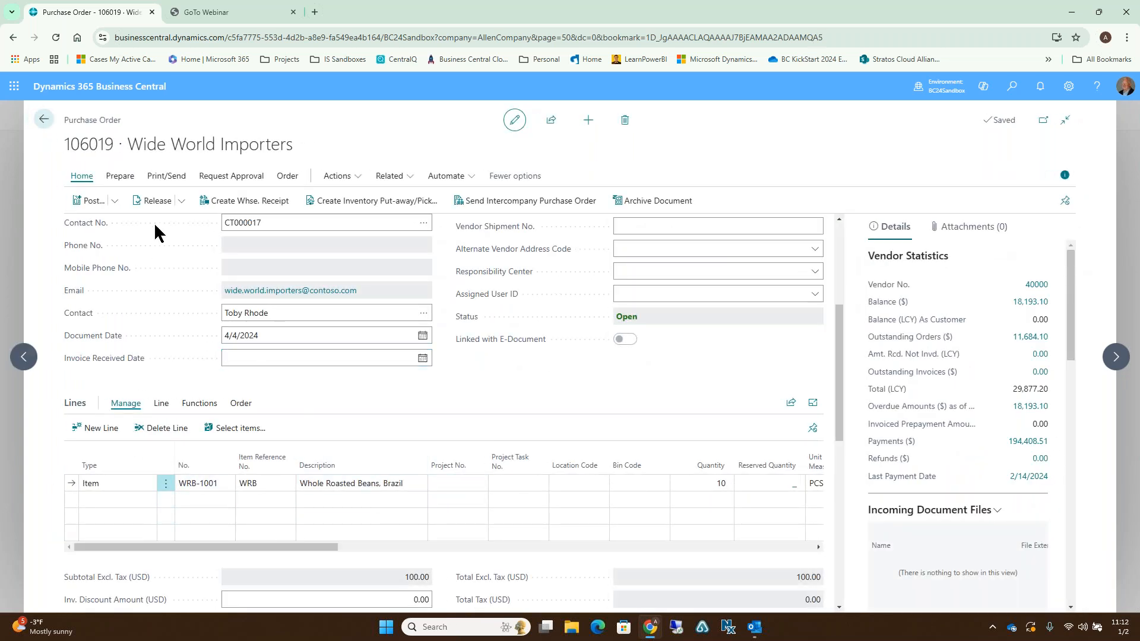
click(158, 200)
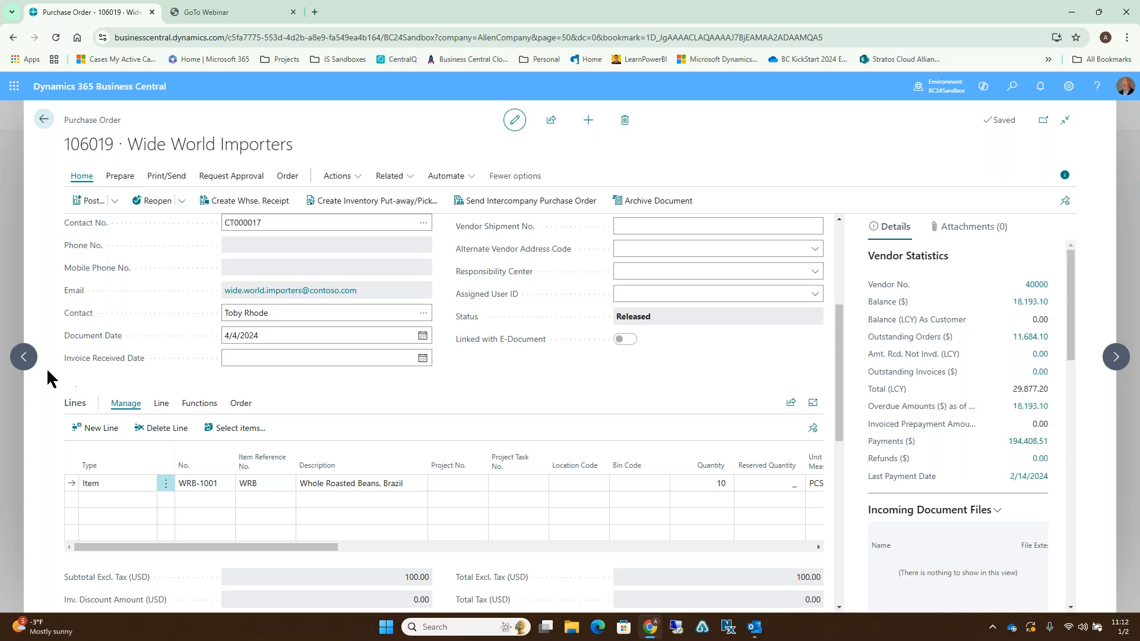
Release the First Up Consultants purchase order for the PARIS Guest Chair, check the preceding Nod Publishers order, and return to the purchase orders list.
click(24, 357)
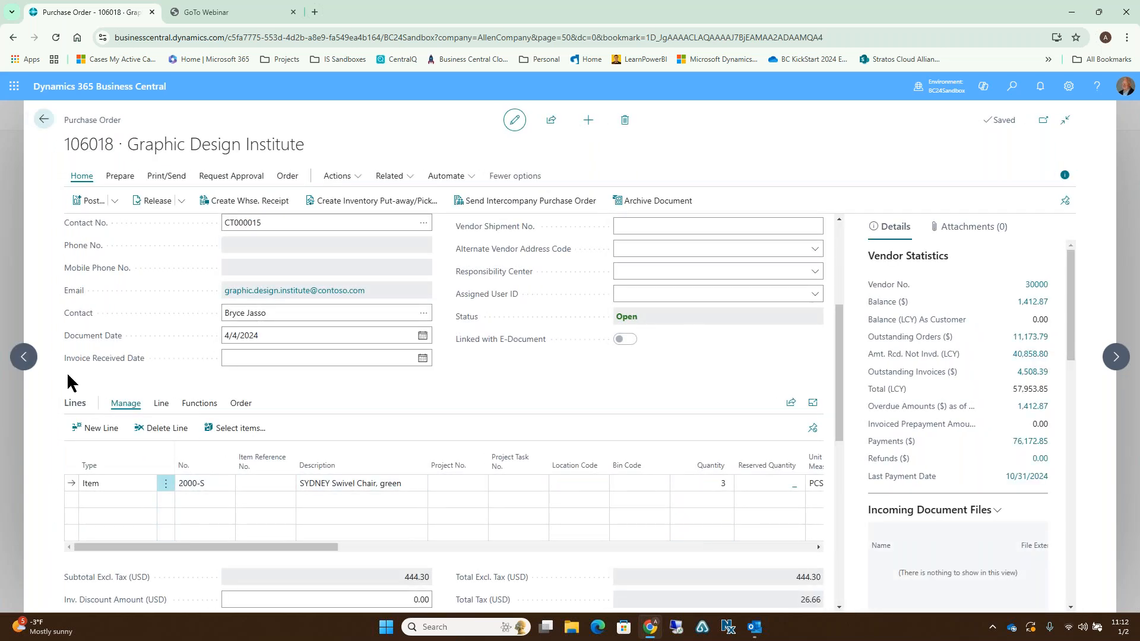
click(24, 359)
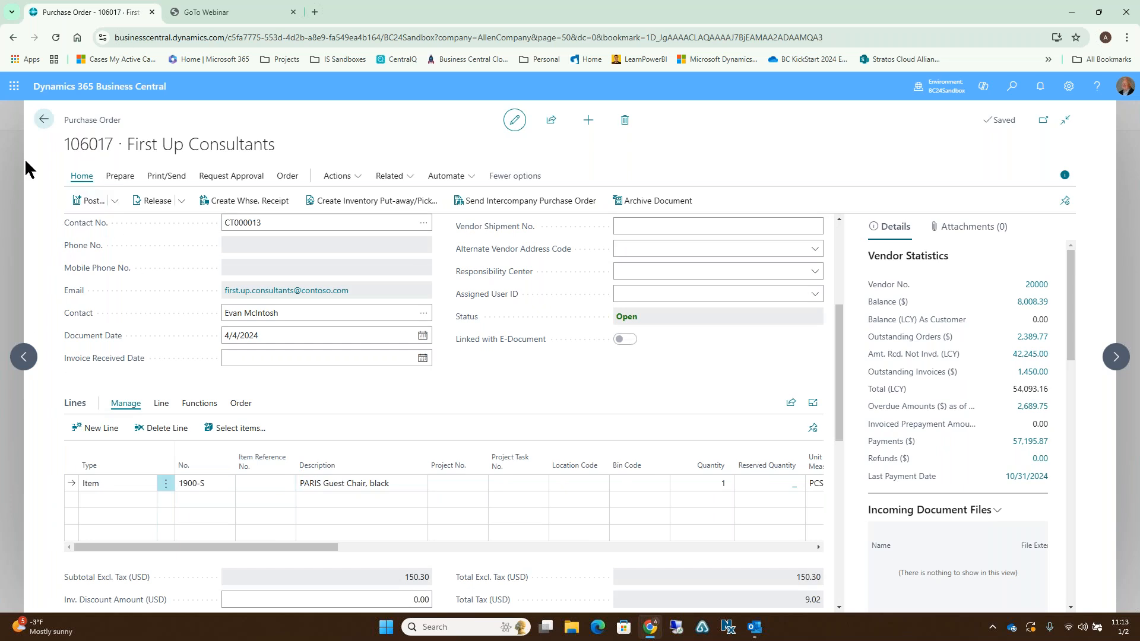
click(158, 202)
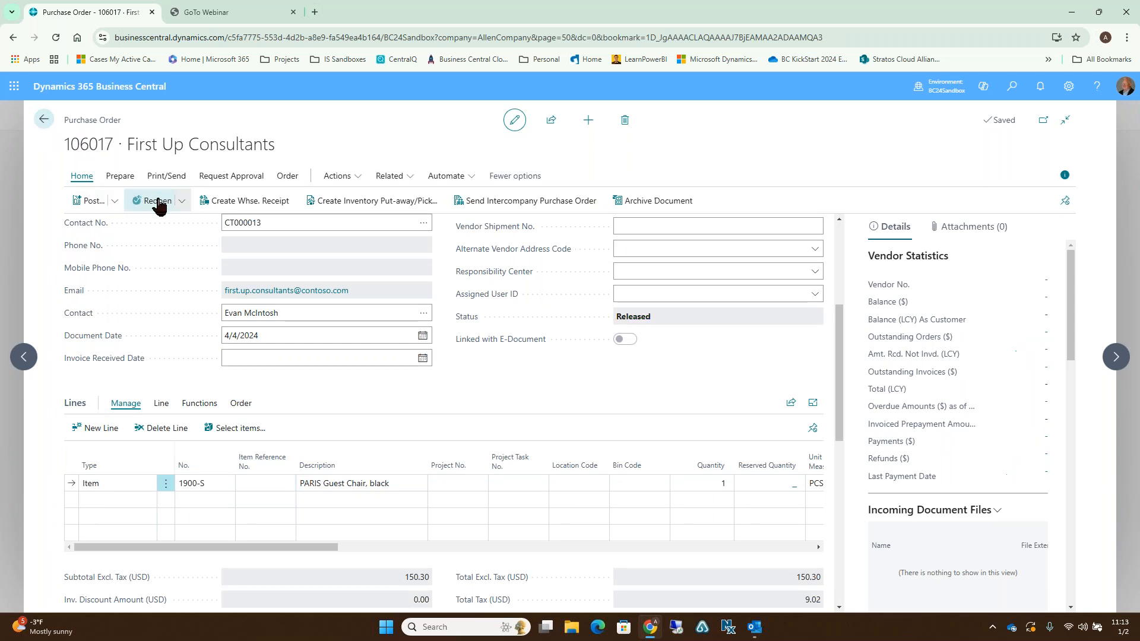
click(22, 358)
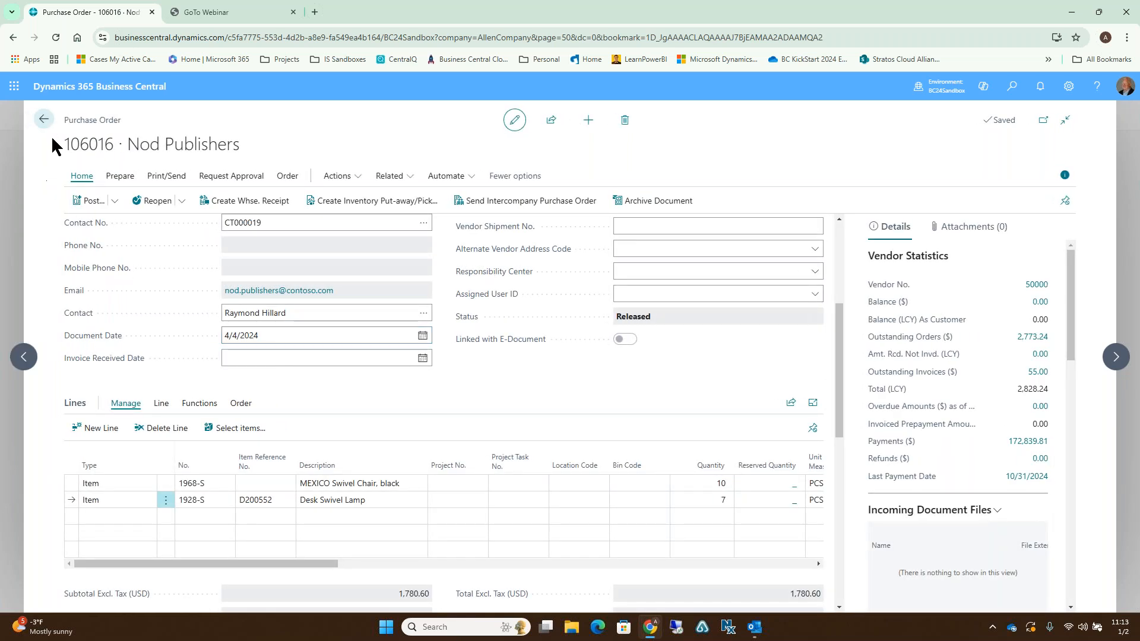
click(45, 118)
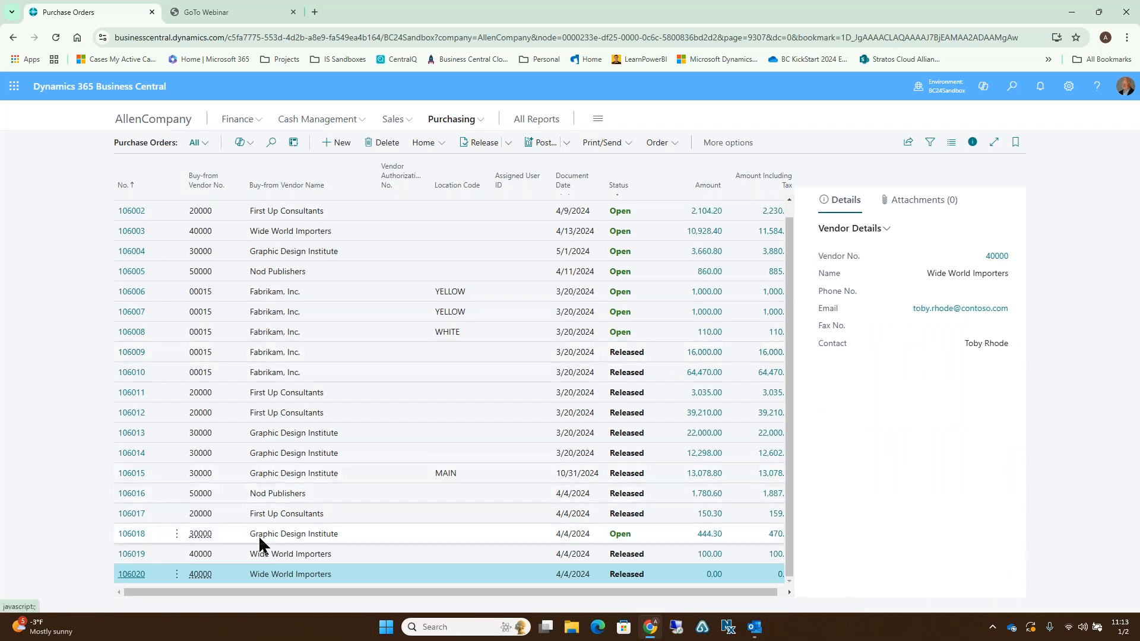
View the drop-shipment sales order linked to the Standard Cost line of the last Wide World Importers purchase order, and return to the list.
click(142, 575)
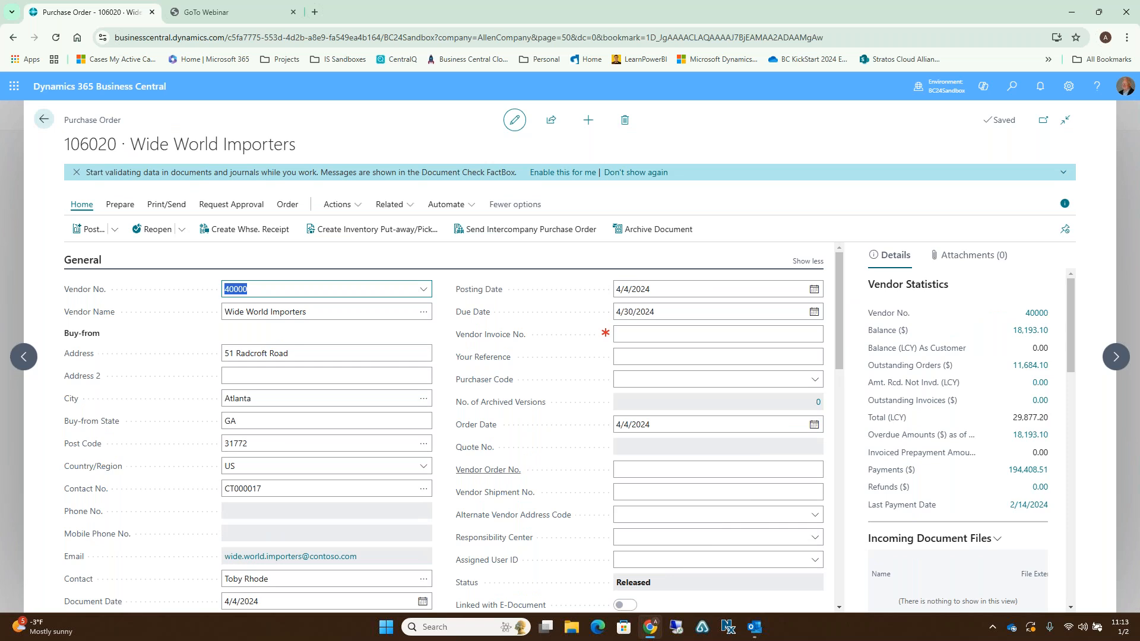
scroll(532, 447, down, 4)
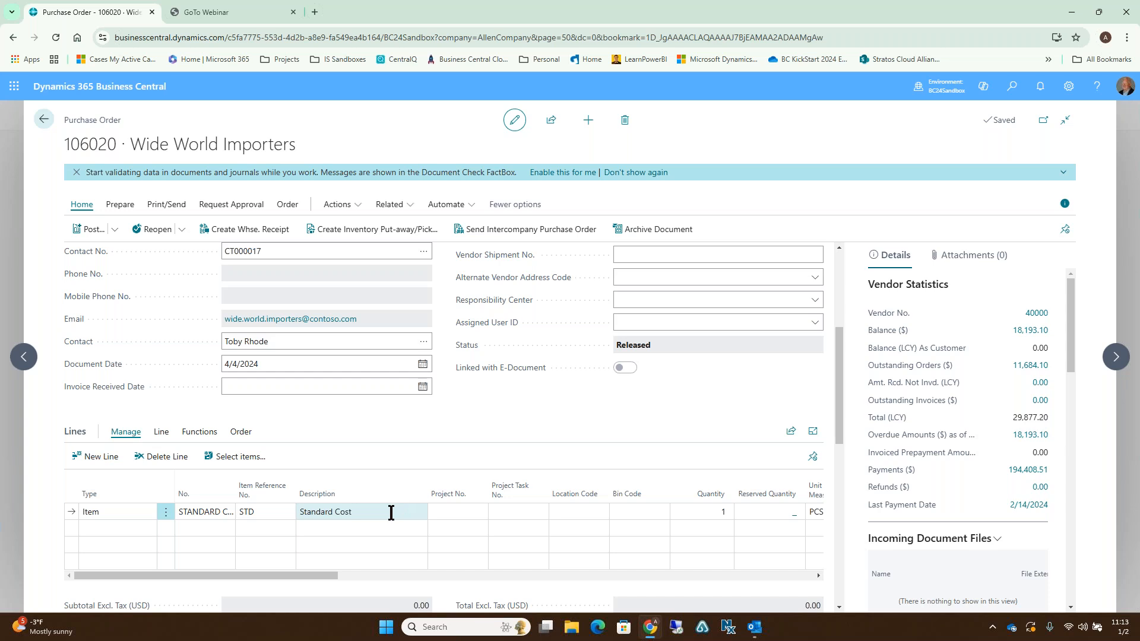
click(241, 432)
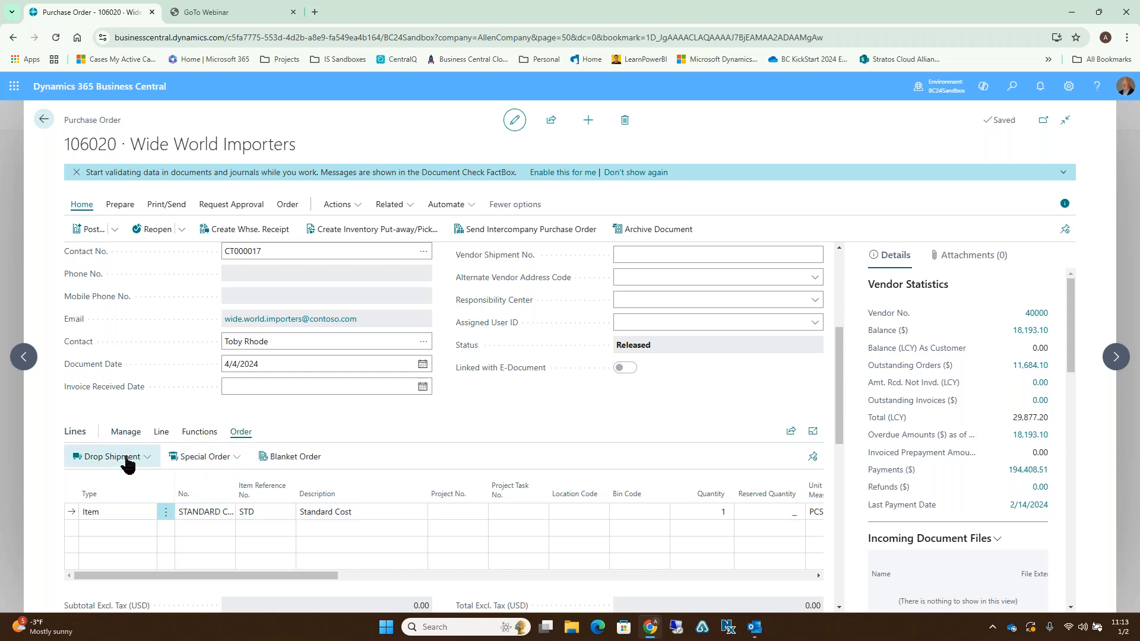
click(125, 460)
click(110, 478)
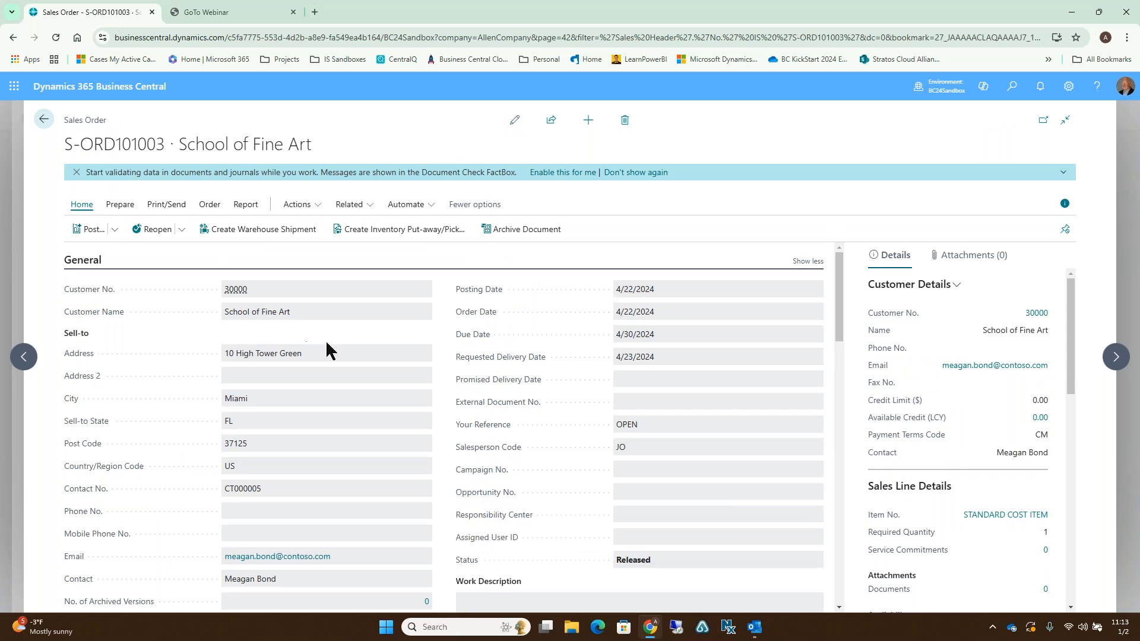
click(43, 121)
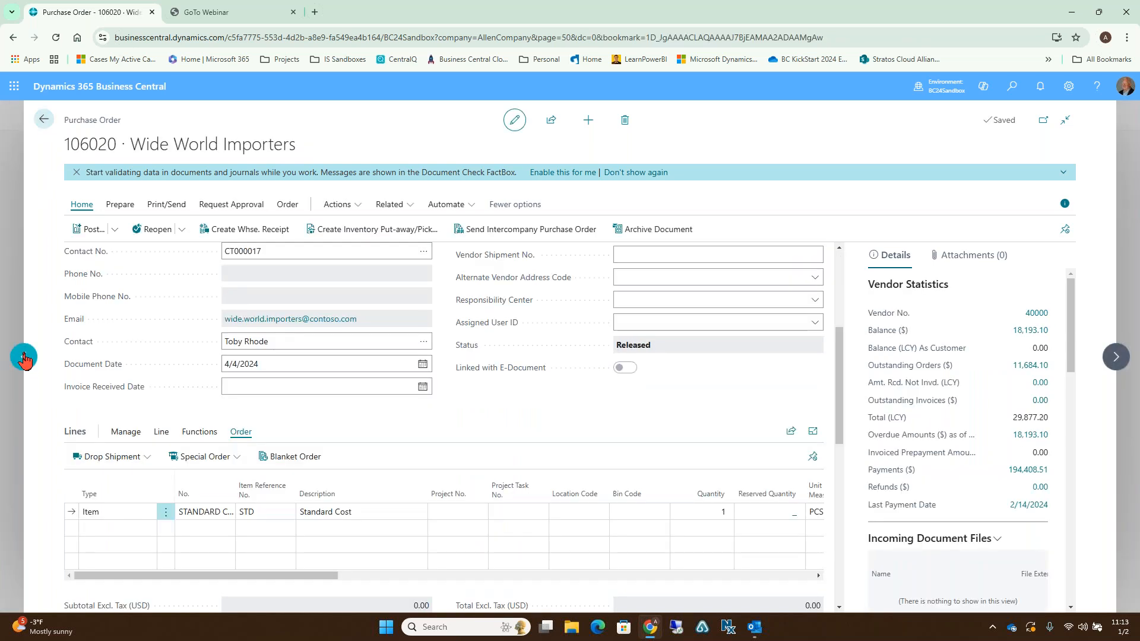
click(44, 120)
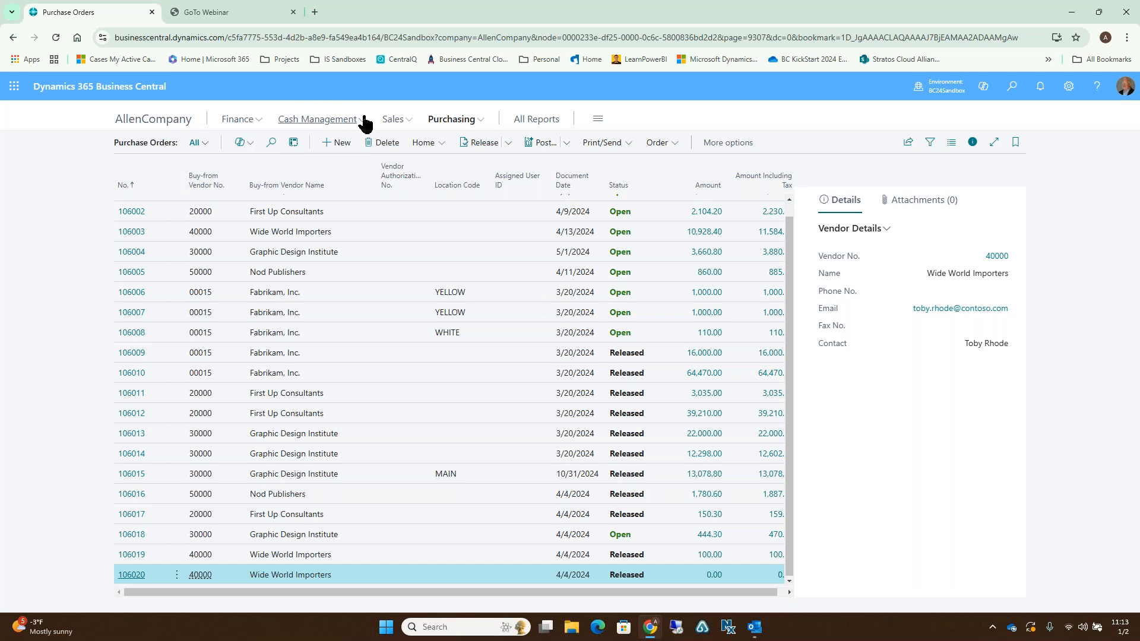
Open the first Adatum Corporation sales order and view the drop-shipment purchase order linked to its MEXICO Swivel Chair line.
click(394, 121)
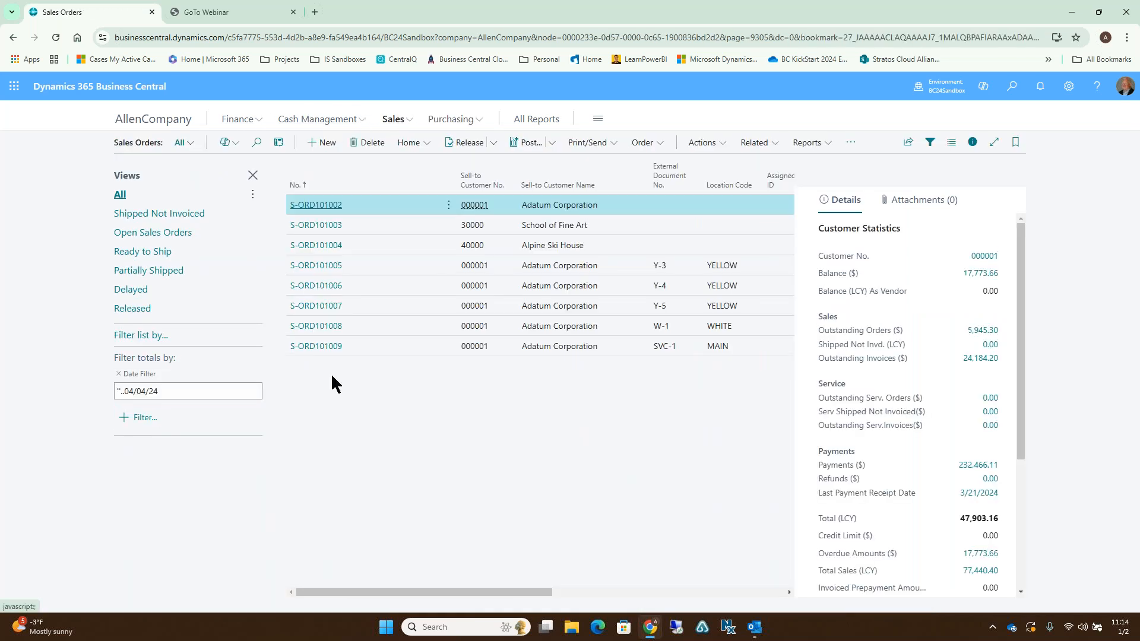
click(328, 208)
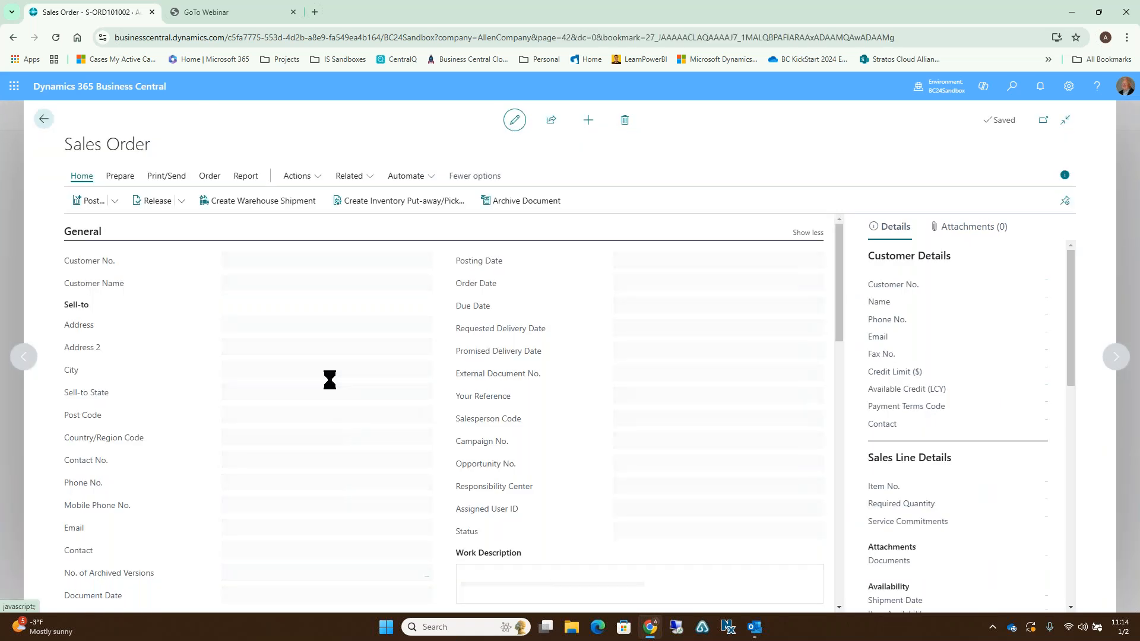
scroll(315, 356, down, 10)
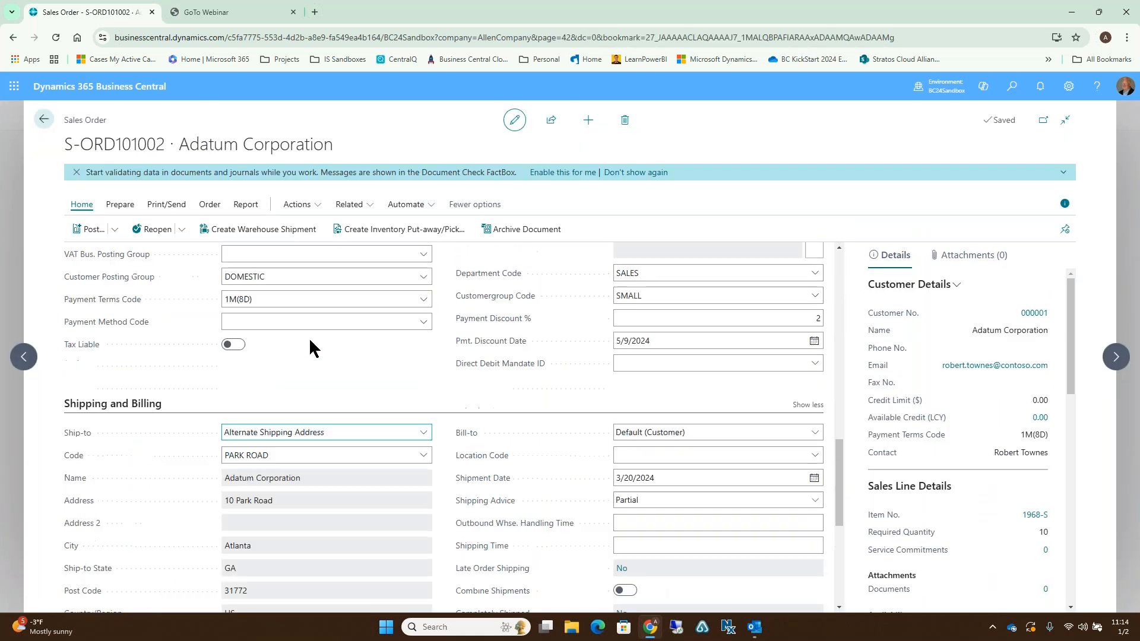
scroll(310, 345, up, 8)
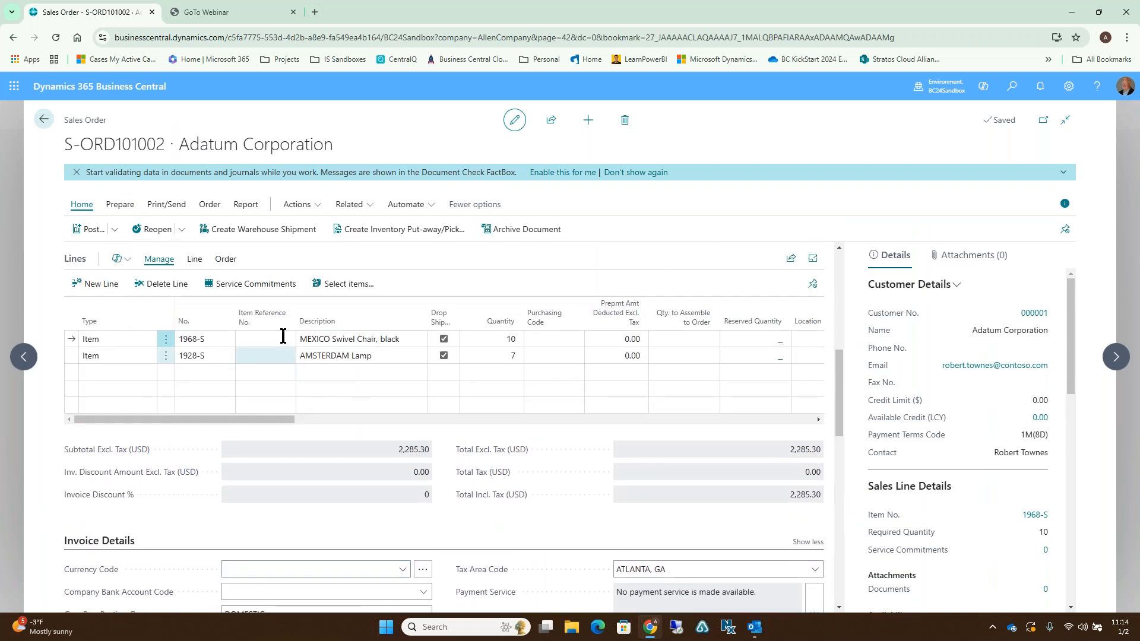
click(225, 341)
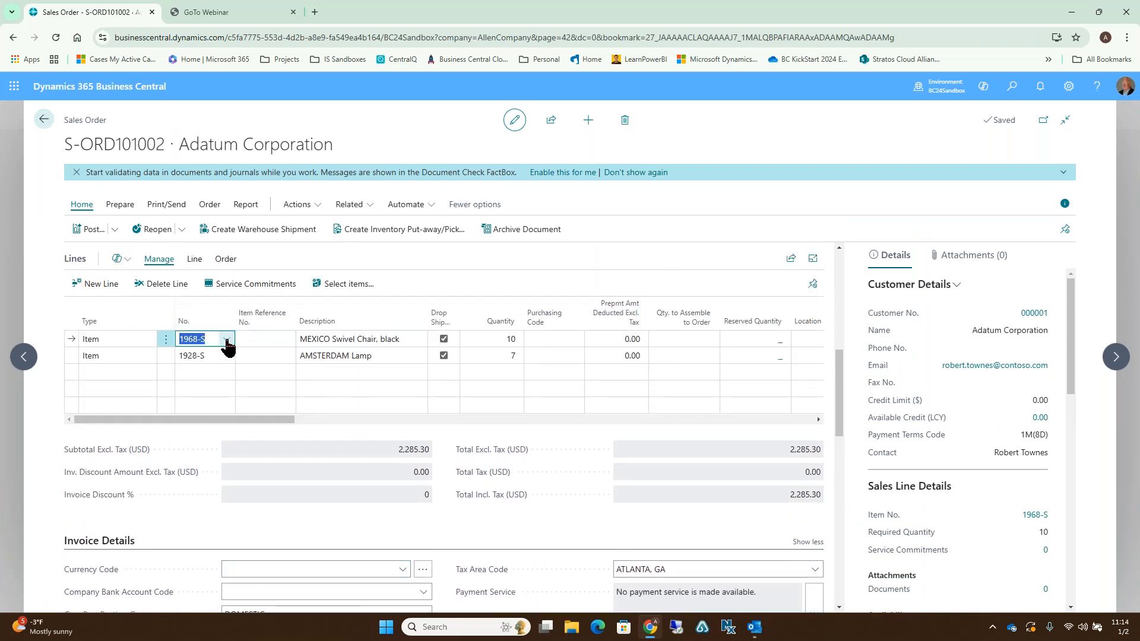
click(226, 261)
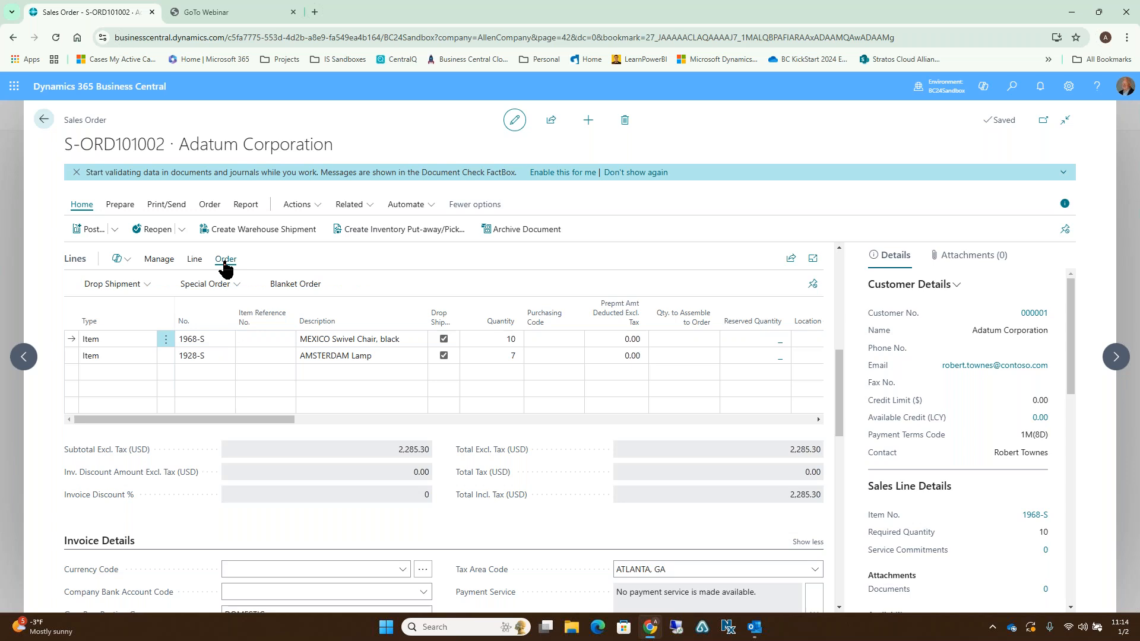
click(148, 283)
click(95, 307)
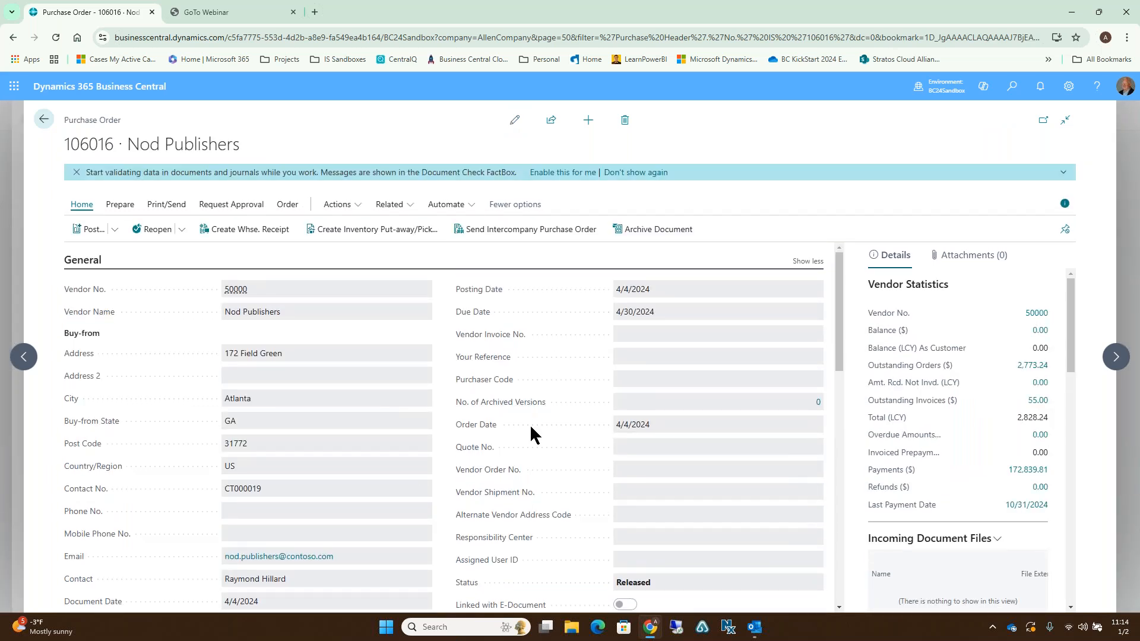
Examine the linked Nod Publishers purchase order's lines and header, and return through the sales order to the sales orders list.
scroll(527, 430, down, 5)
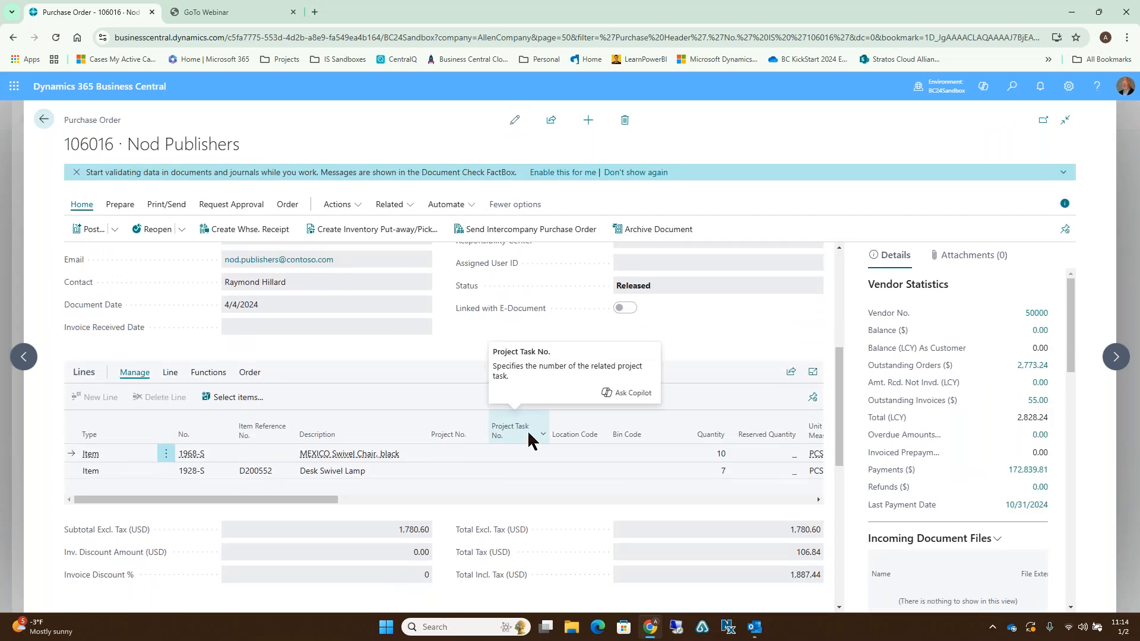
scroll(527, 439, up, 3)
scroll(475, 425, up, 2)
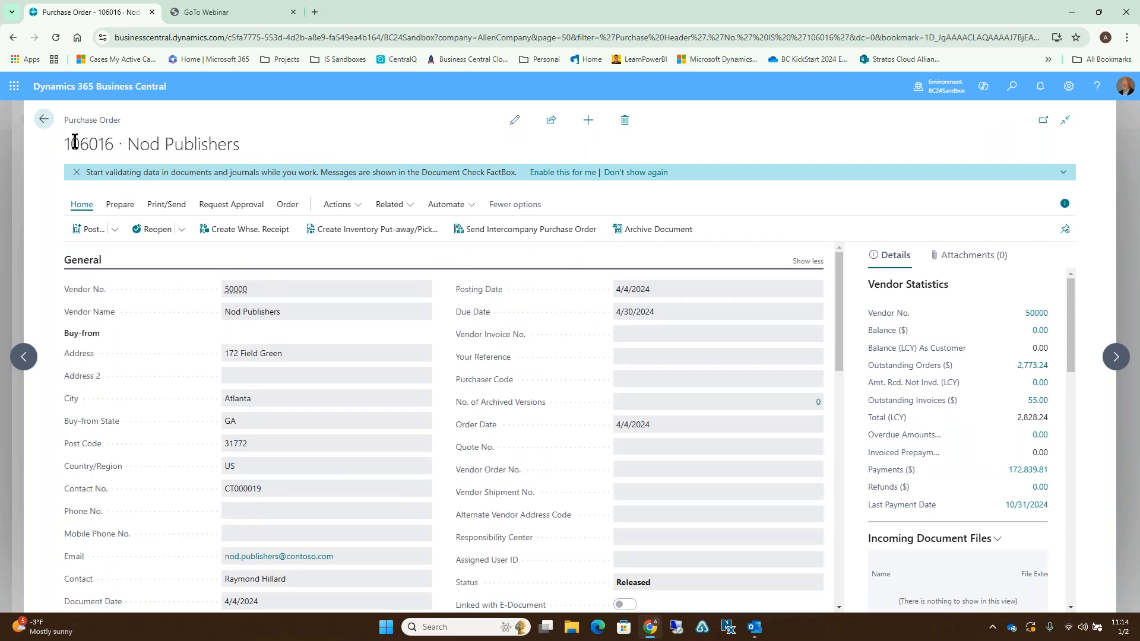
click(44, 119)
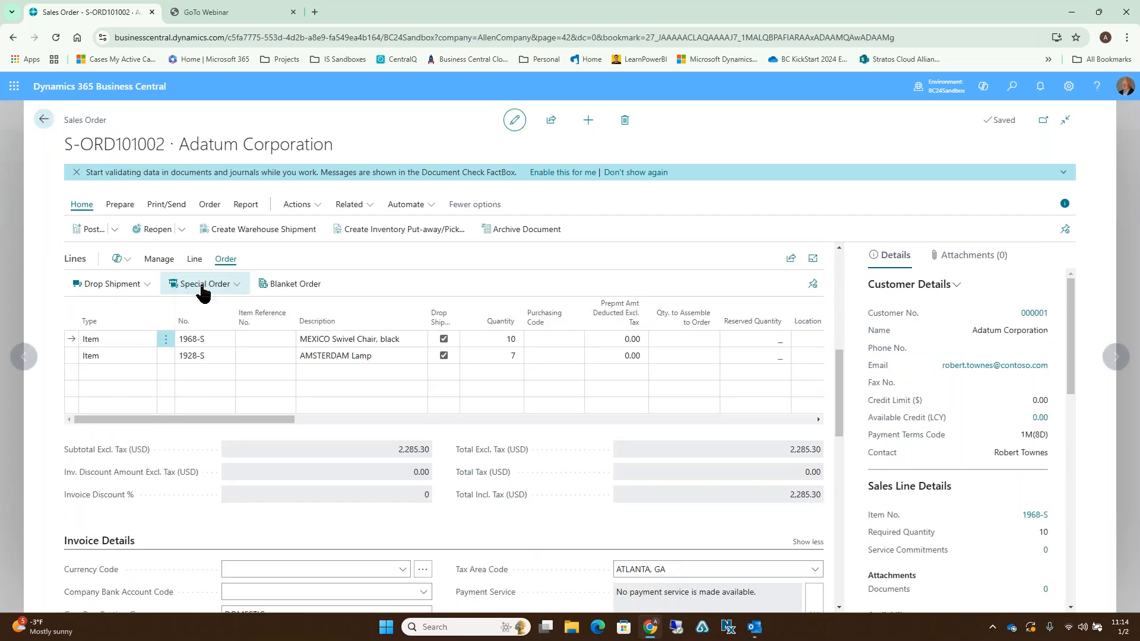
click(25, 357)
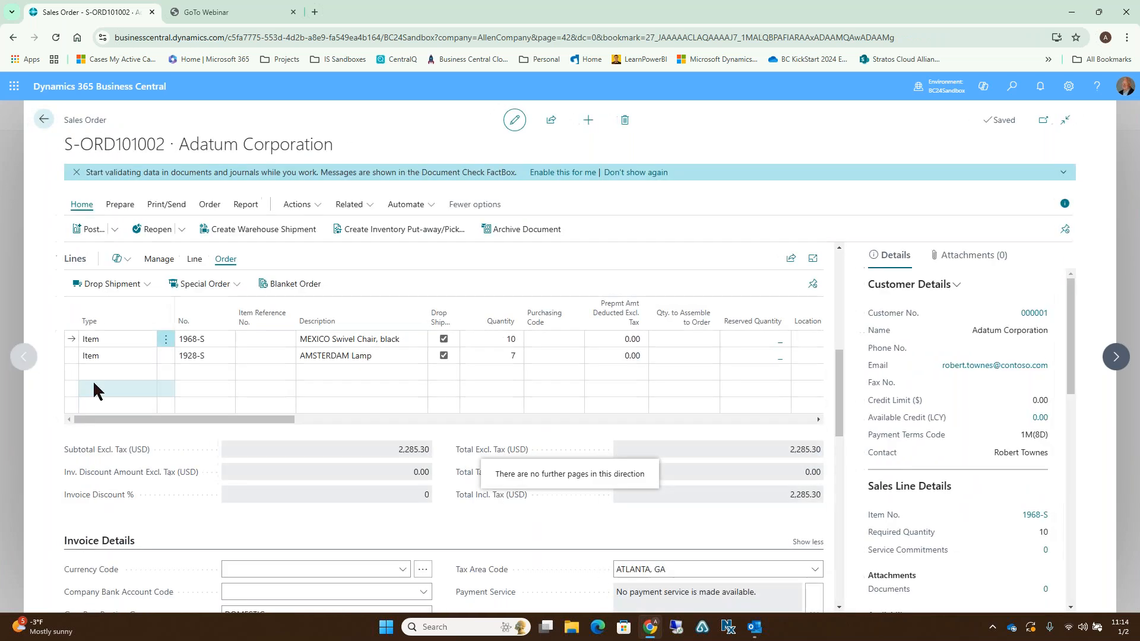
click(43, 119)
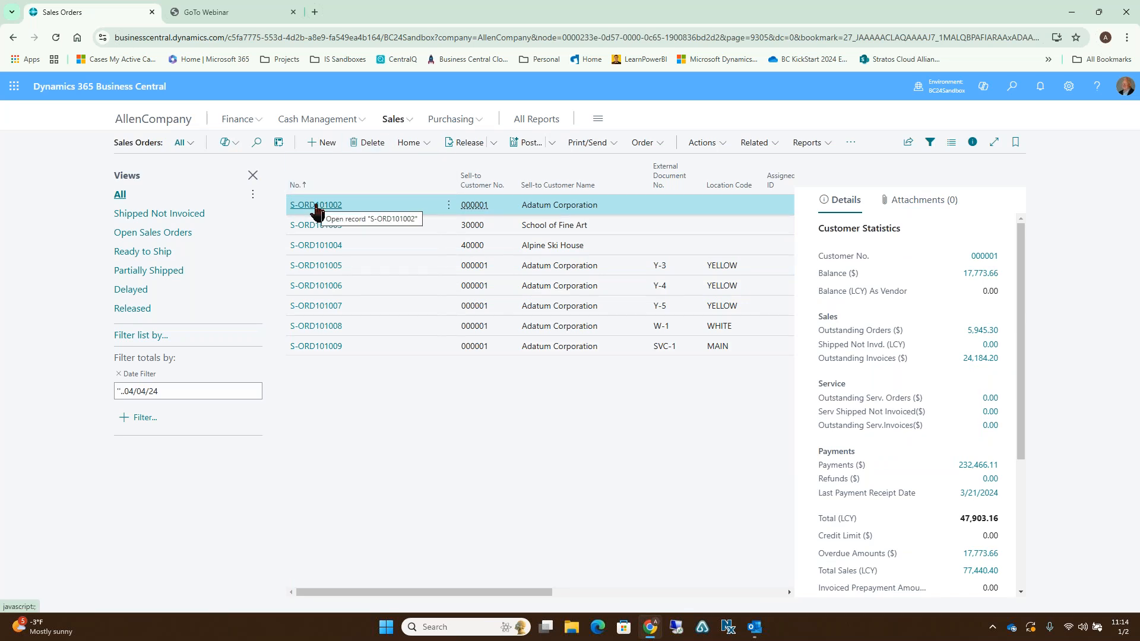
Open the last Wide World Importers purchase order from the purchase orders list.
click(443, 119)
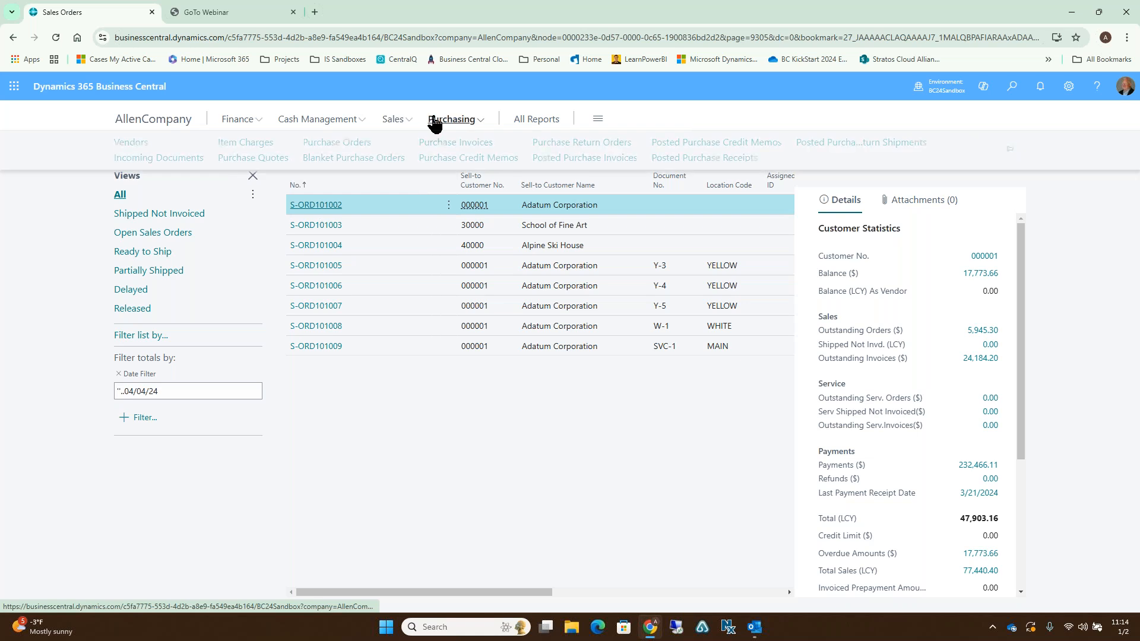
click(232, 158)
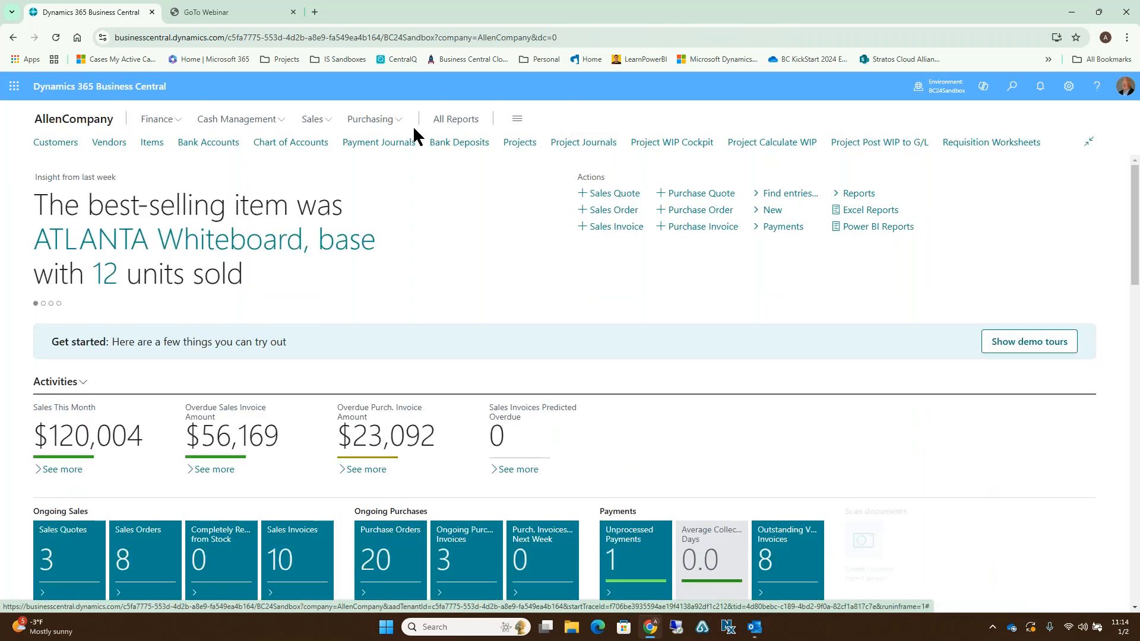
click(392, 121)
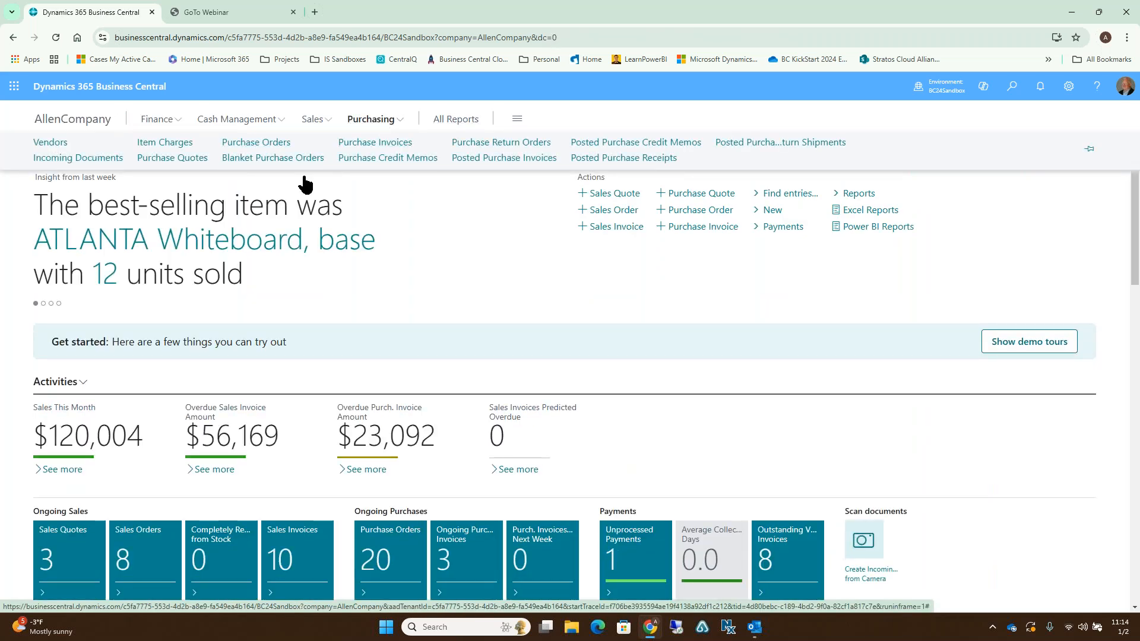
click(256, 143)
scroll(265, 351, down, 1)
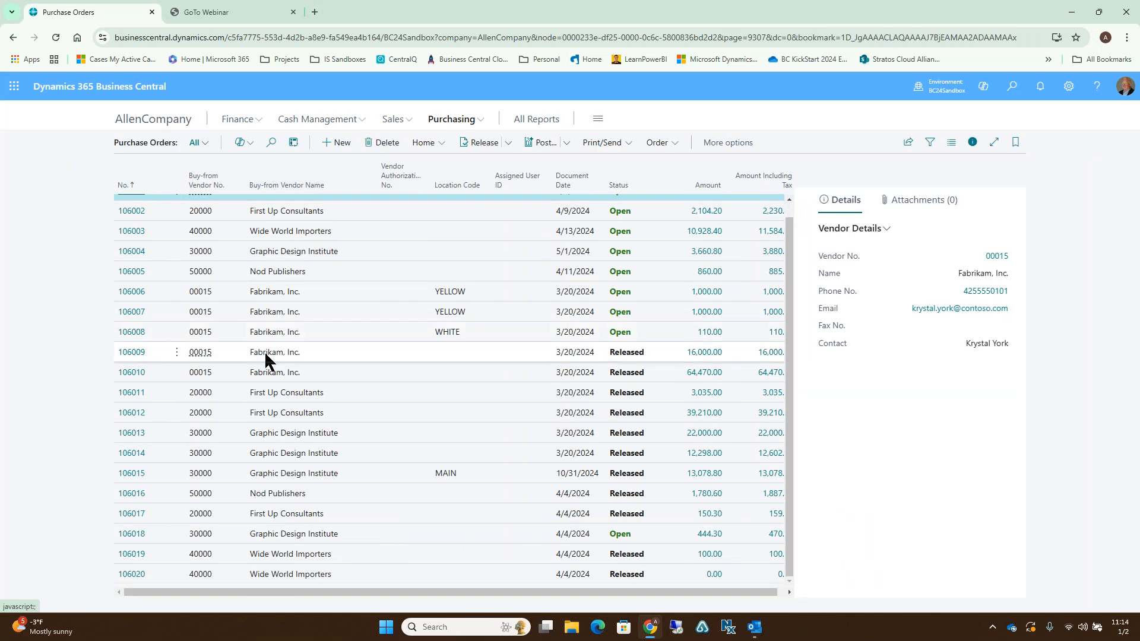
click(136, 575)
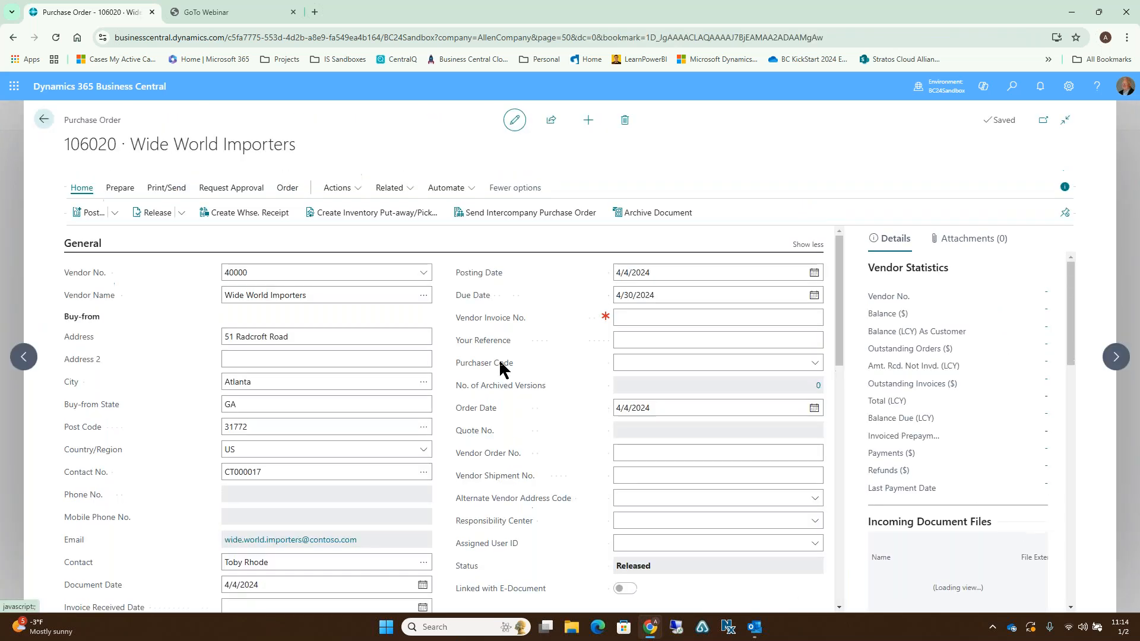
Try to set the Standard Cost line's direct unit cost excluding tax to 200.00.
scroll(424, 383, down, 8)
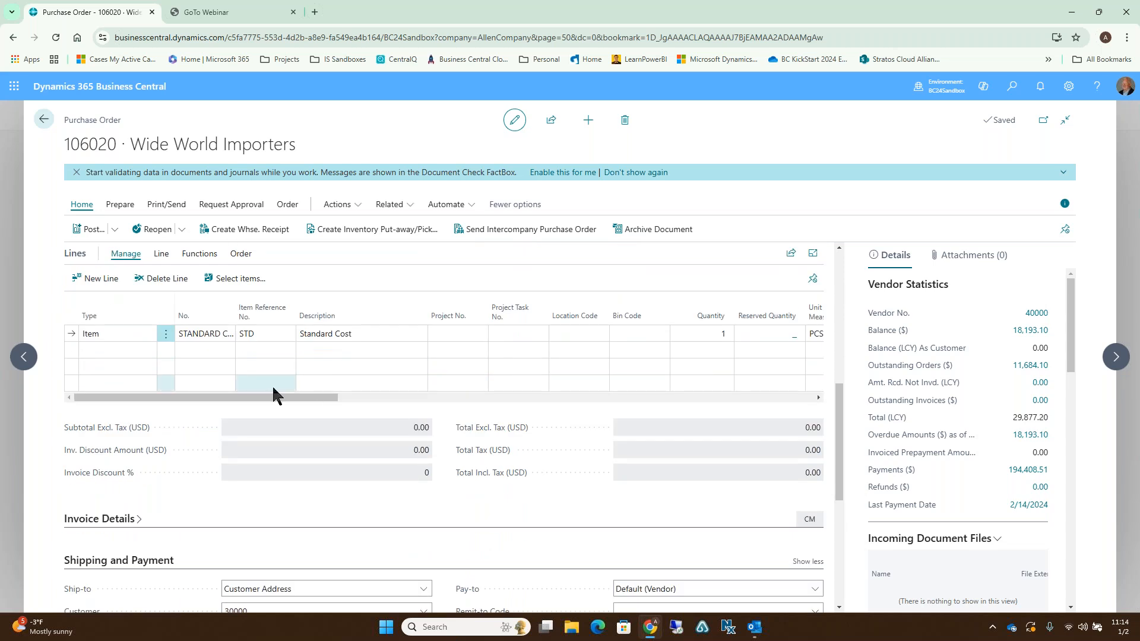
drag(279, 398, 355, 401)
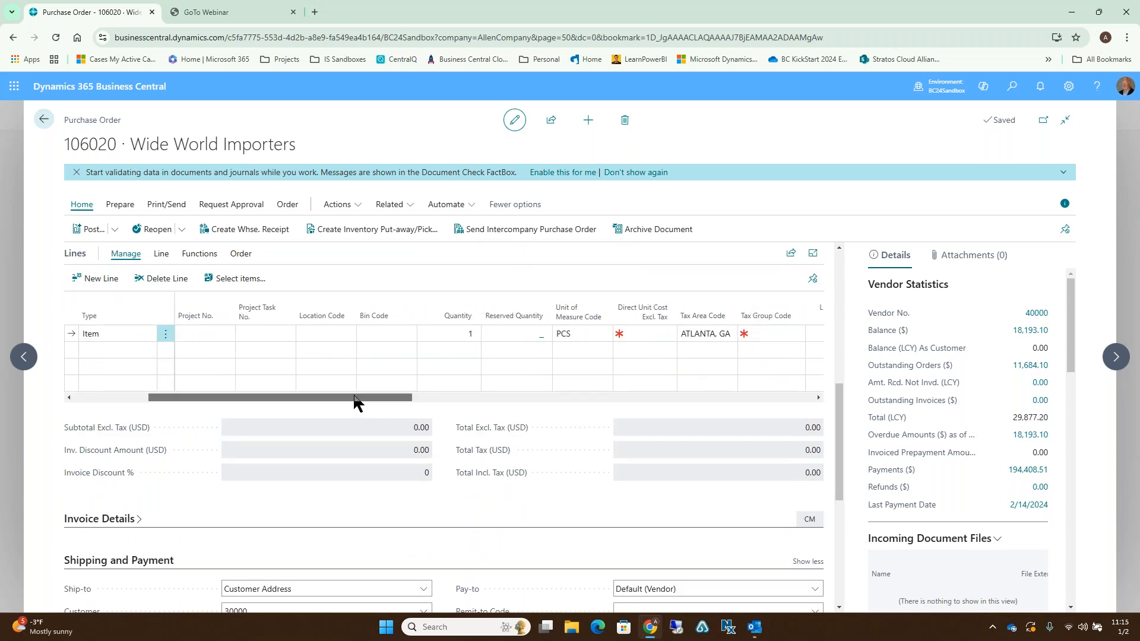
click(655, 333)
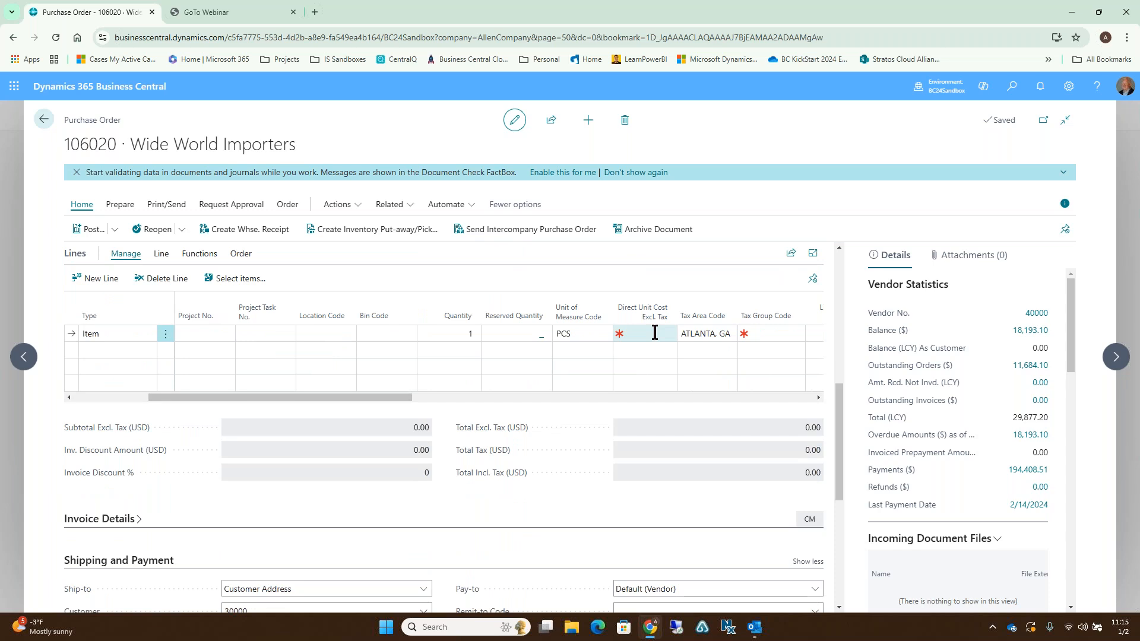
click(655, 332)
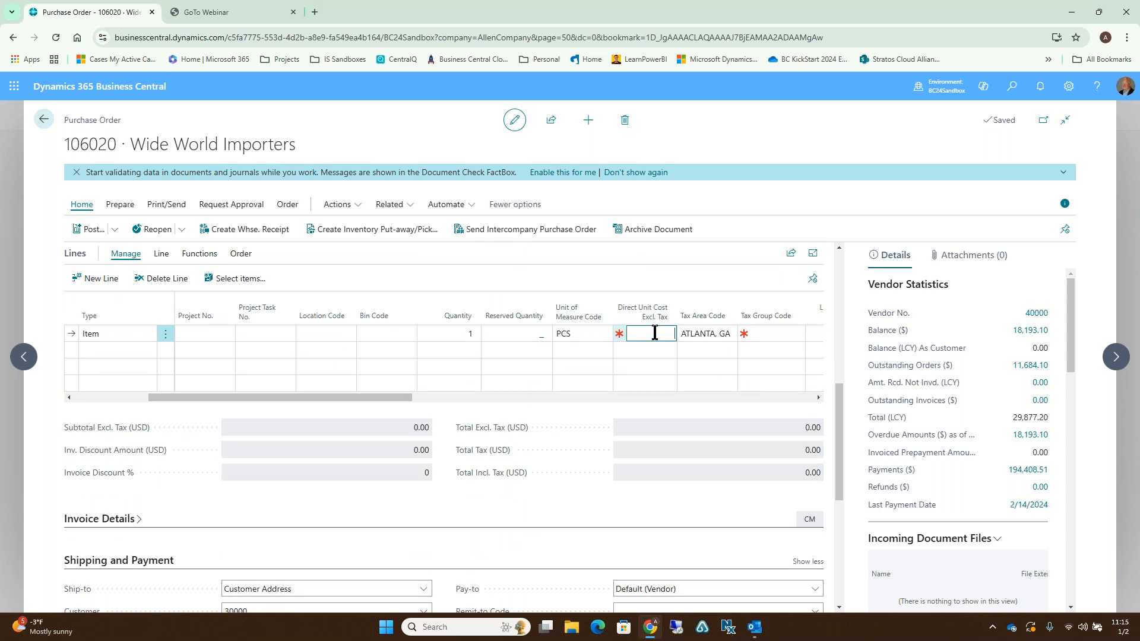
key(Tab)
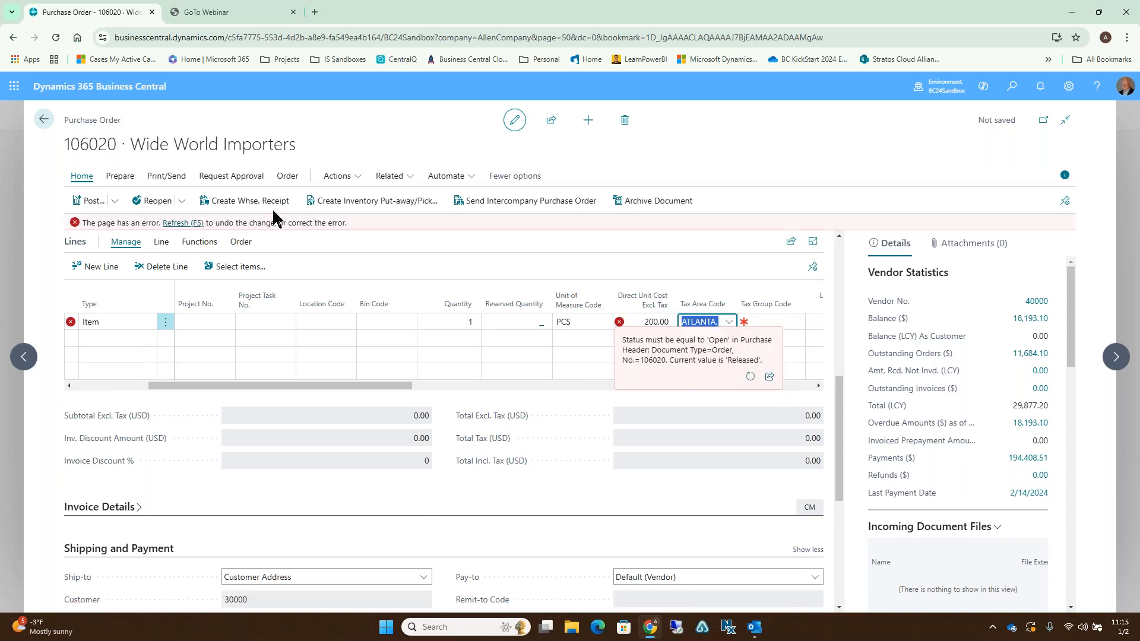
Reopen the Wide World Importers purchase order for the Standard Cost item.
click(153, 204)
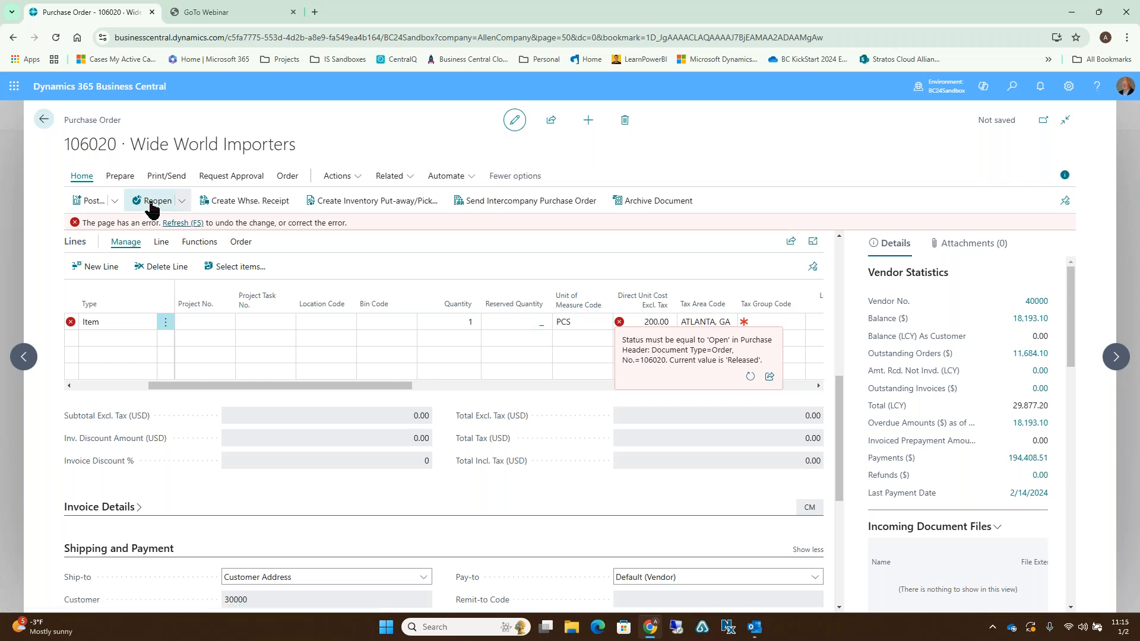
click(156, 231)
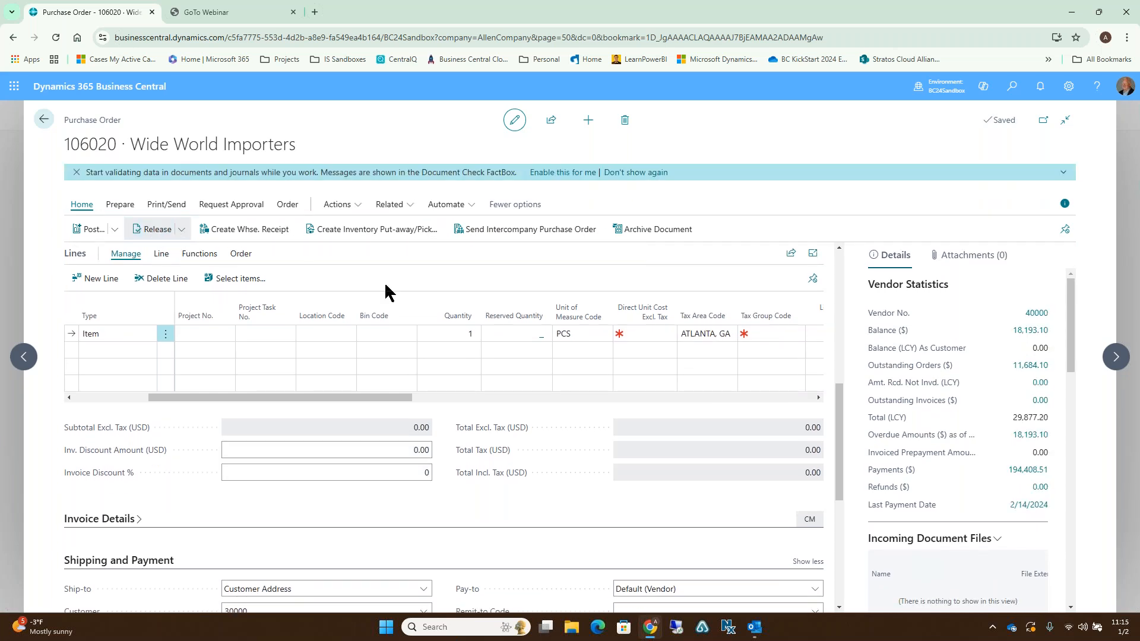
Set the Standard Cost line's direct unit cost excluding tax to 25.00 and release the purchase order.
click(639, 335)
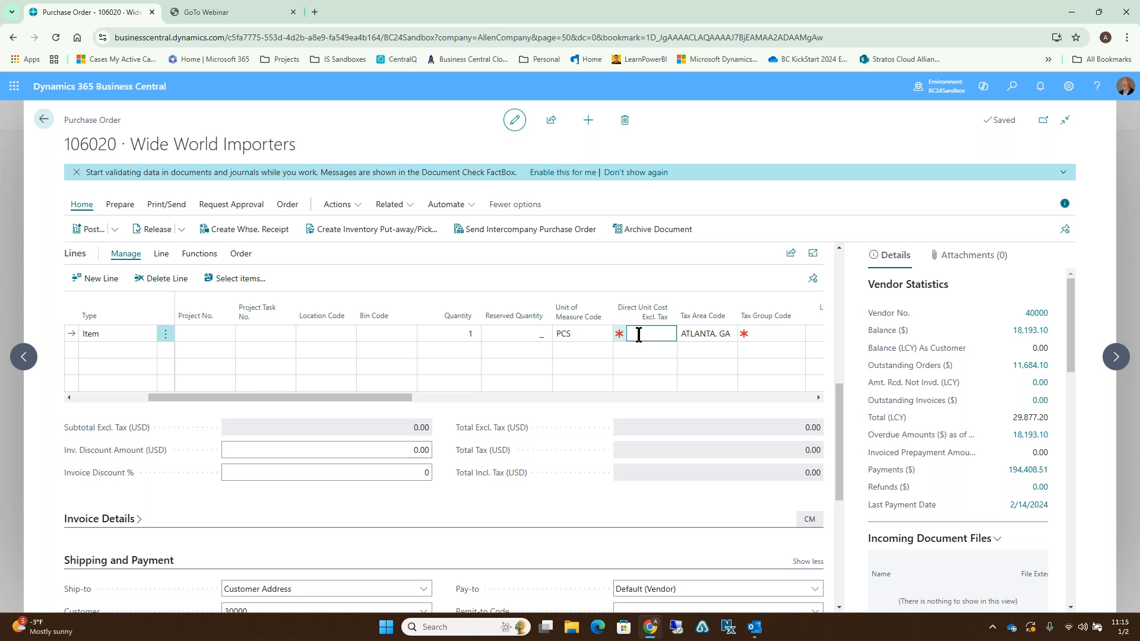
text(25)
key(Tab)
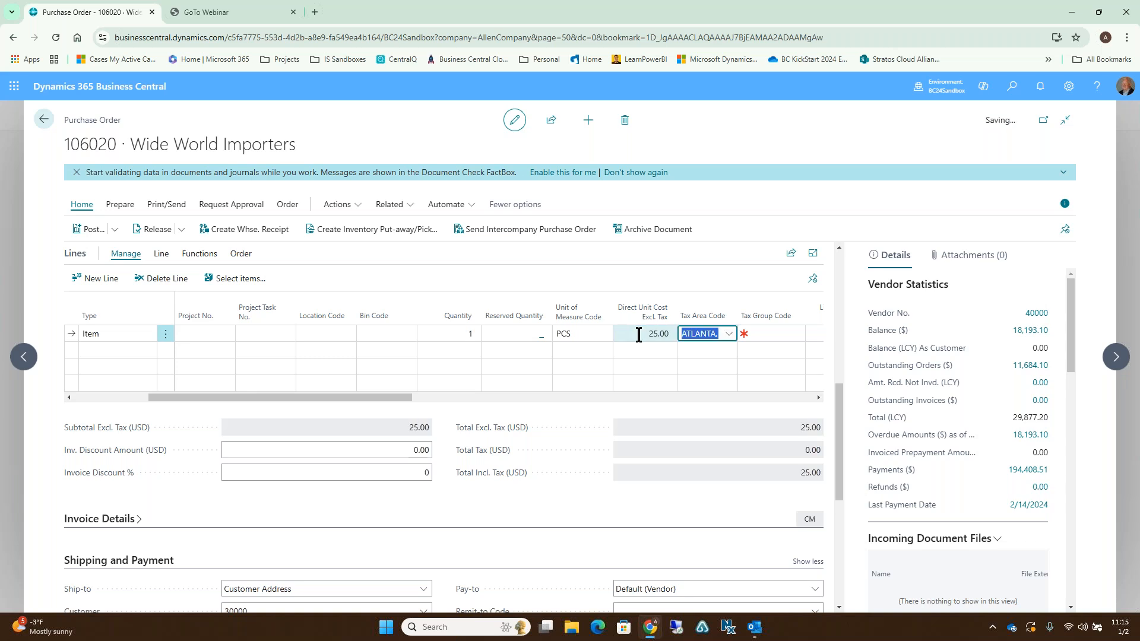
key(Tab)
key(Tab)
key(Tab)
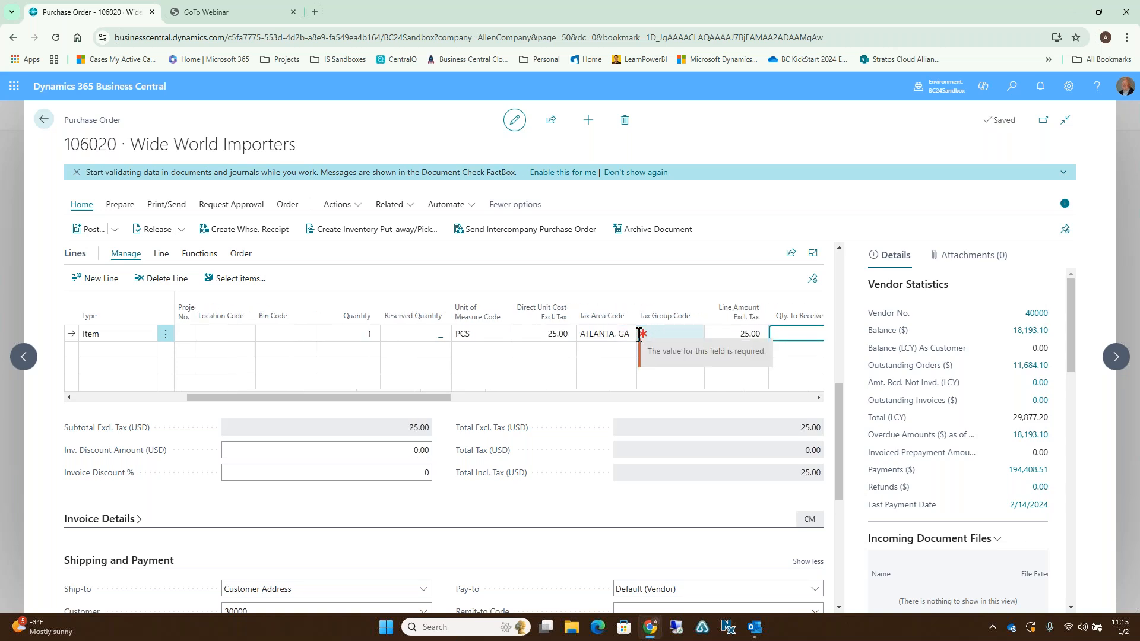
key(Tab)
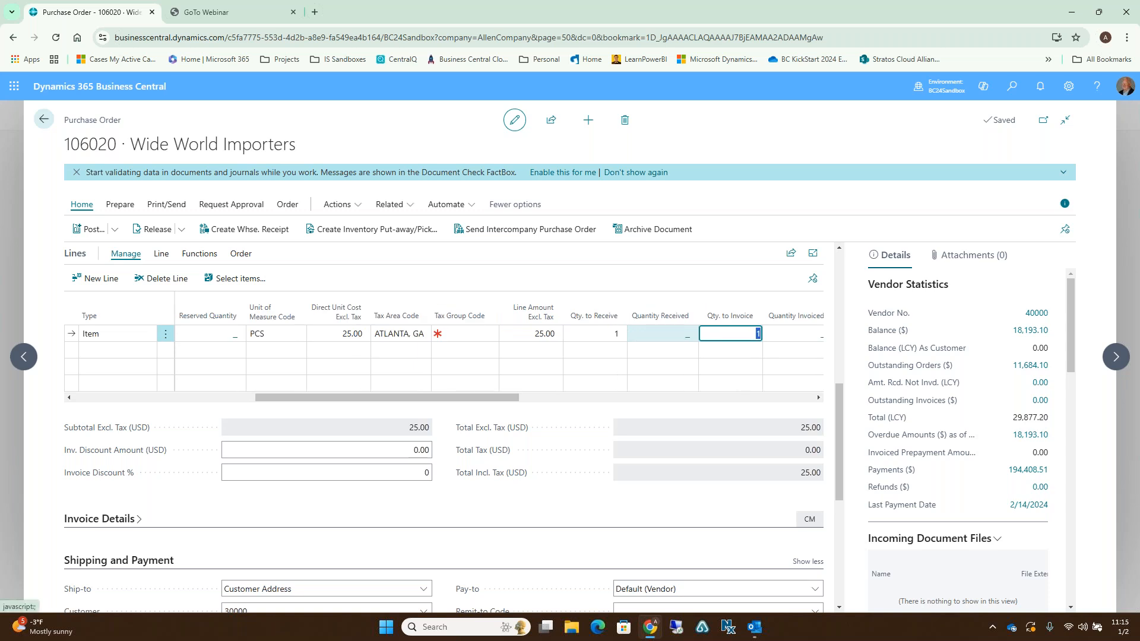
drag(459, 396, 111, 400)
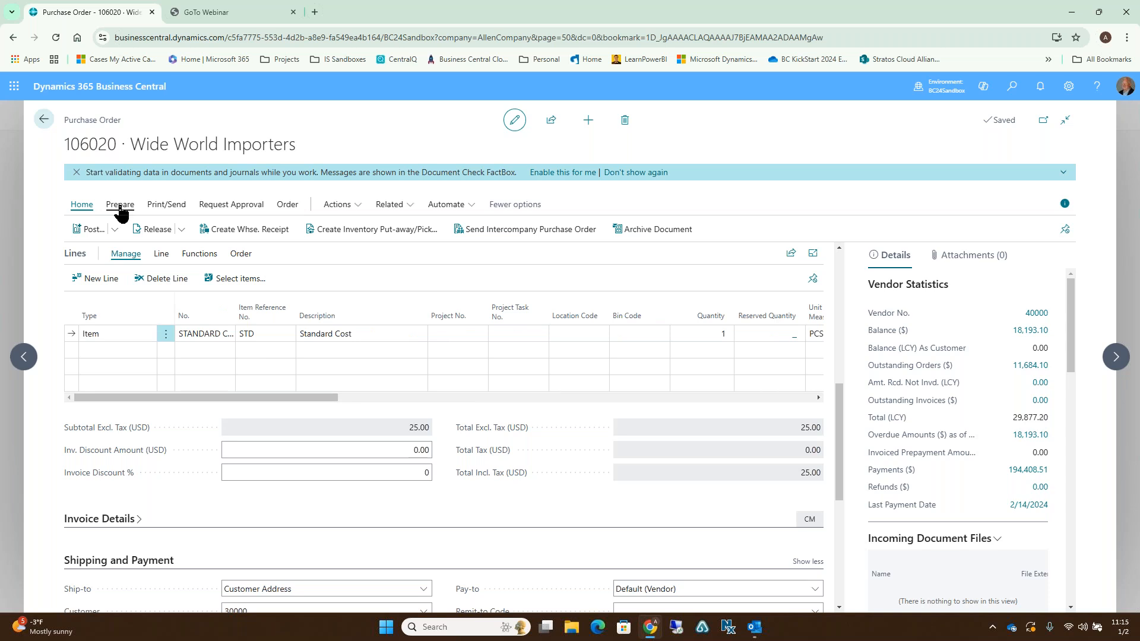
click(147, 229)
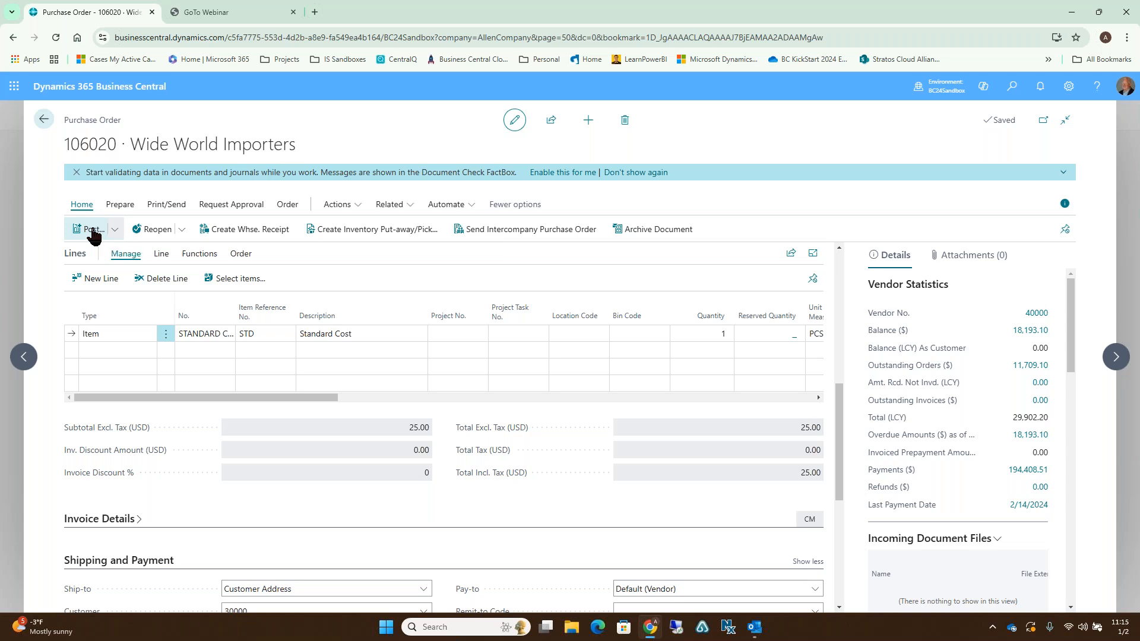
Try to post the Wide World Importers purchase order with the Receive and Invoice option.
click(93, 234)
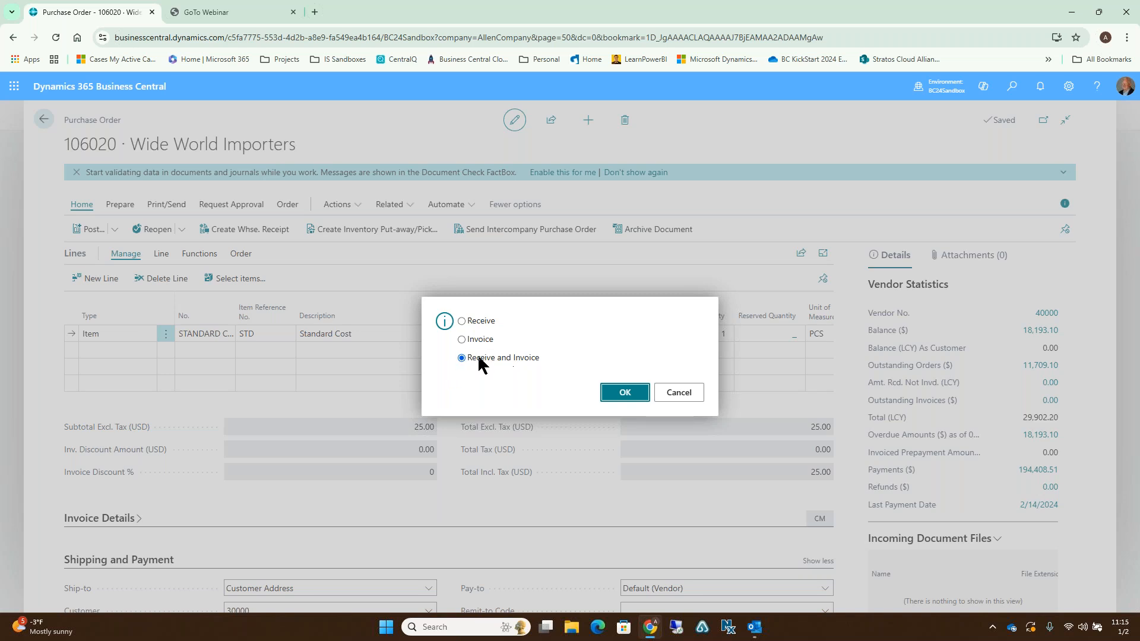
click(619, 396)
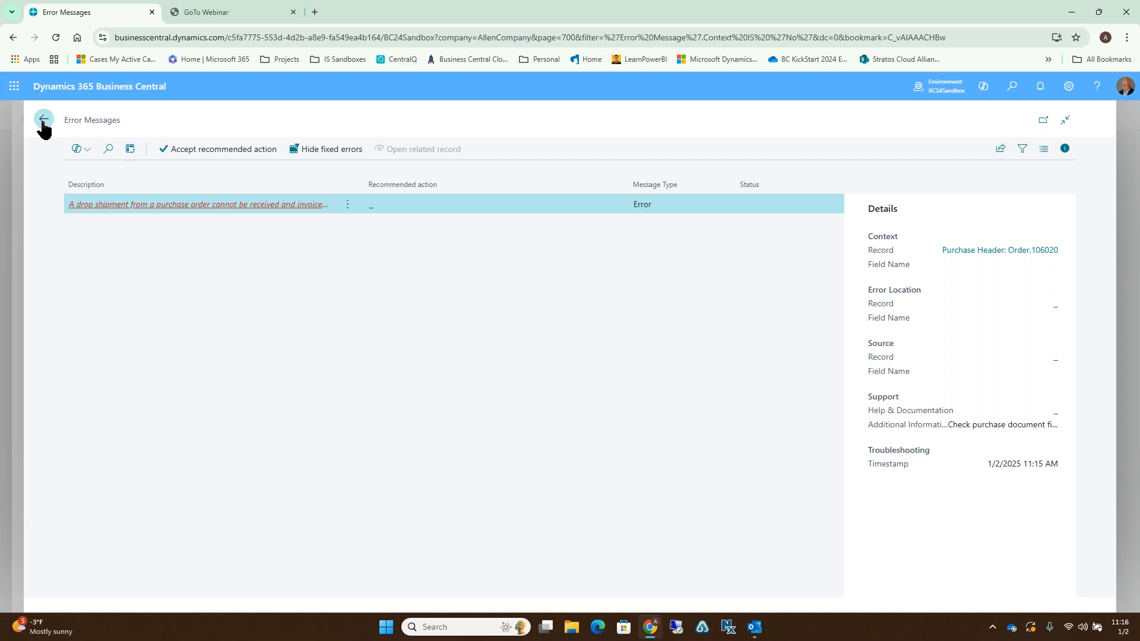
click(42, 120)
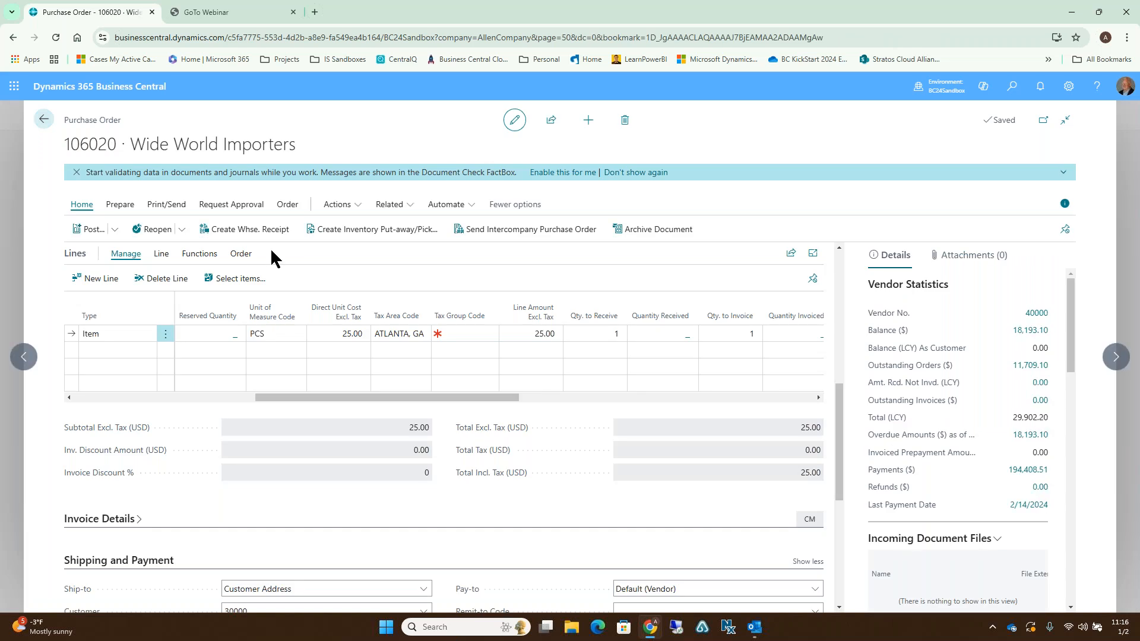
Post the Wide World Importers purchase order with the Receive option only.
click(93, 230)
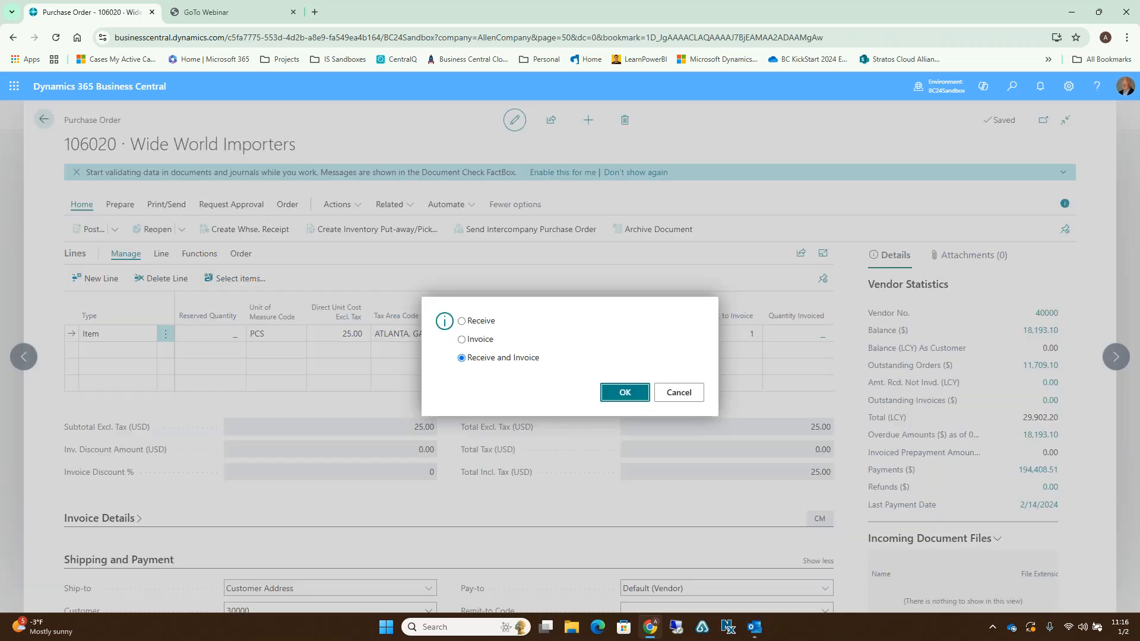
click(462, 320)
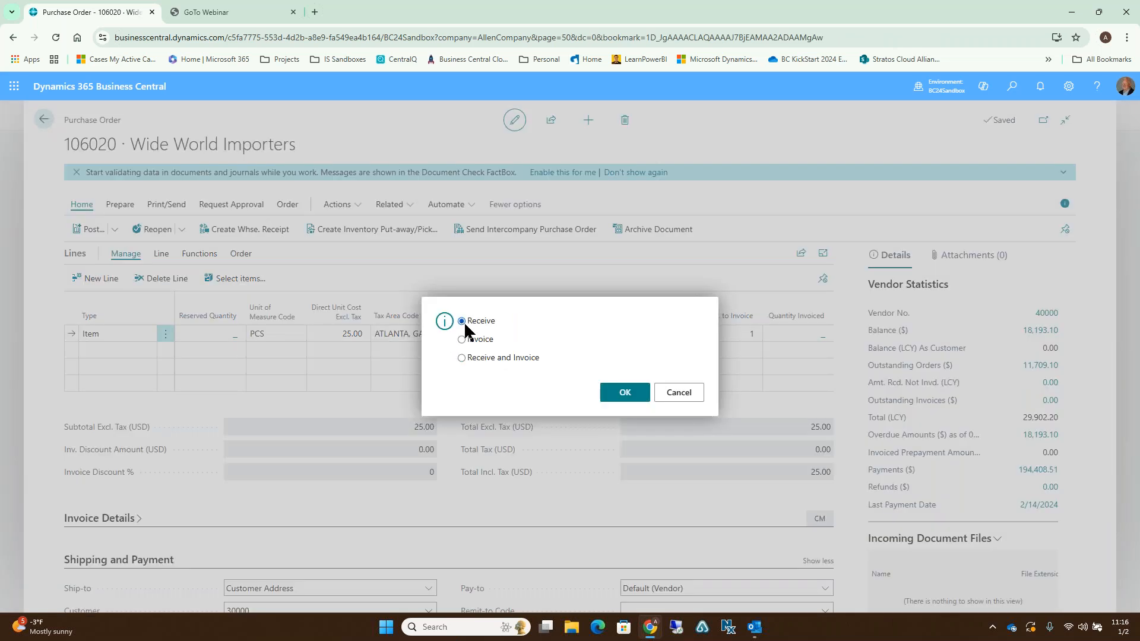
click(623, 393)
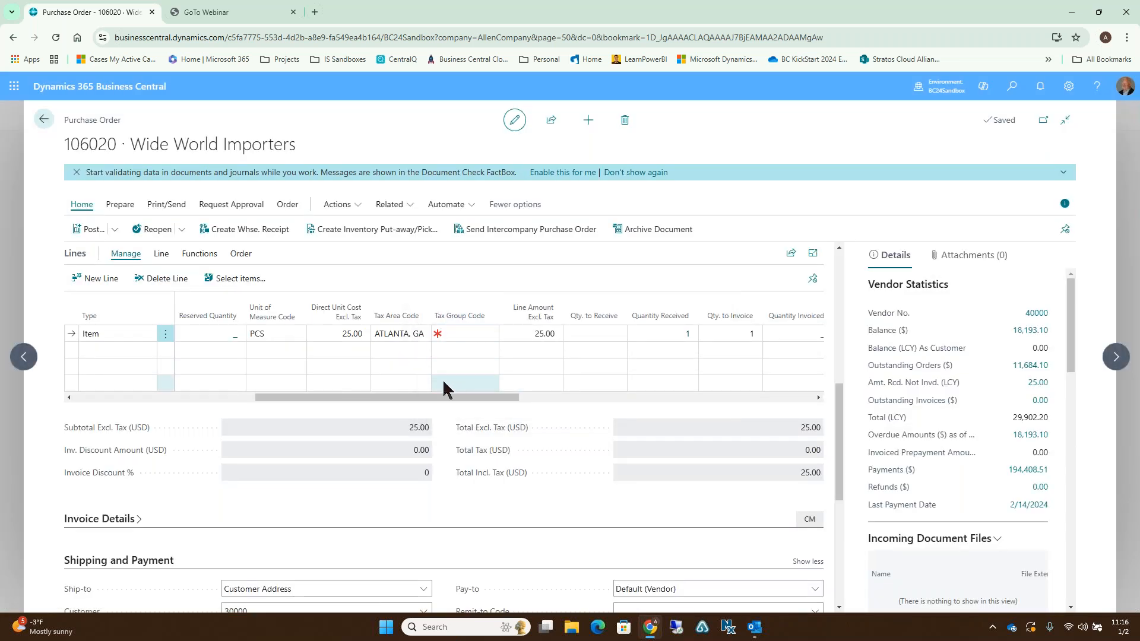
Try to post the received purchase order with the Invoice option, and return to the order.
click(89, 234)
click(462, 339)
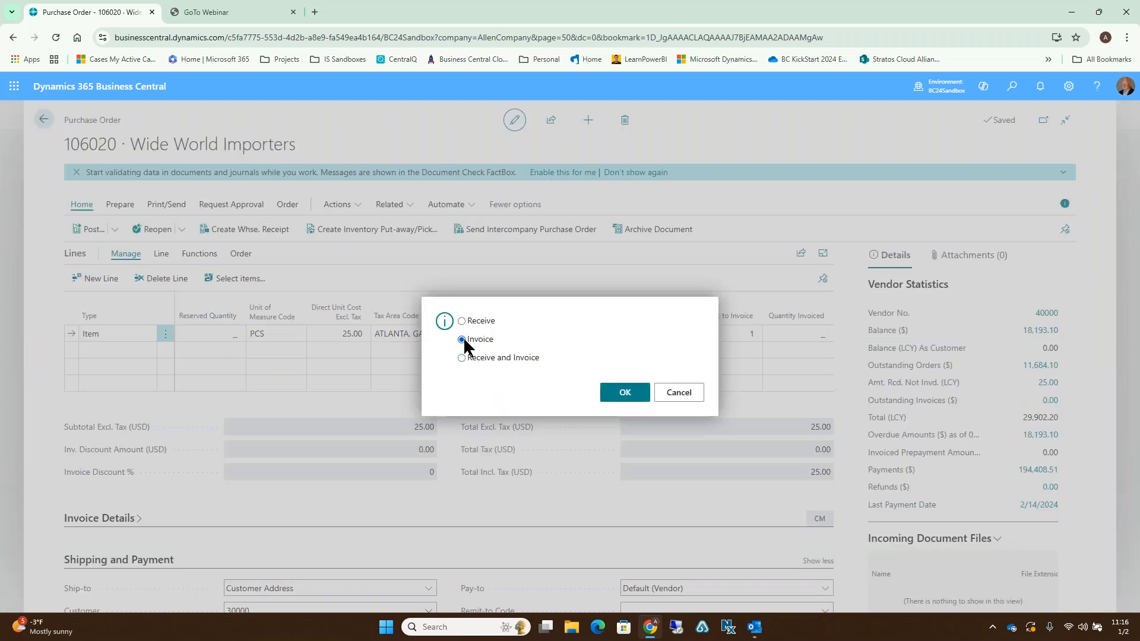
click(626, 394)
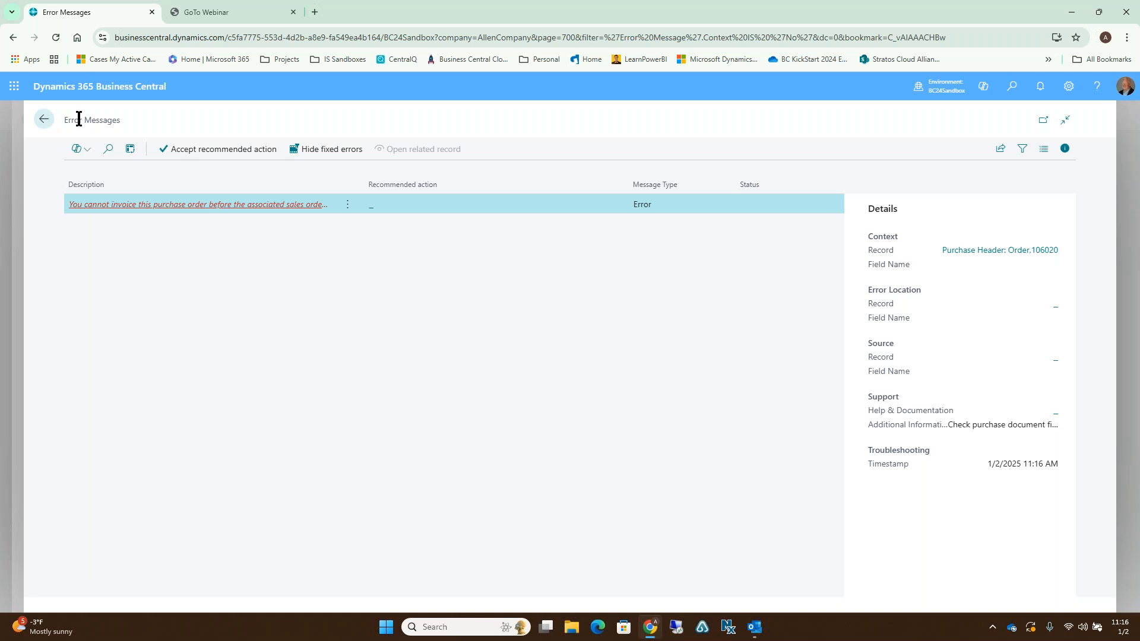
click(43, 122)
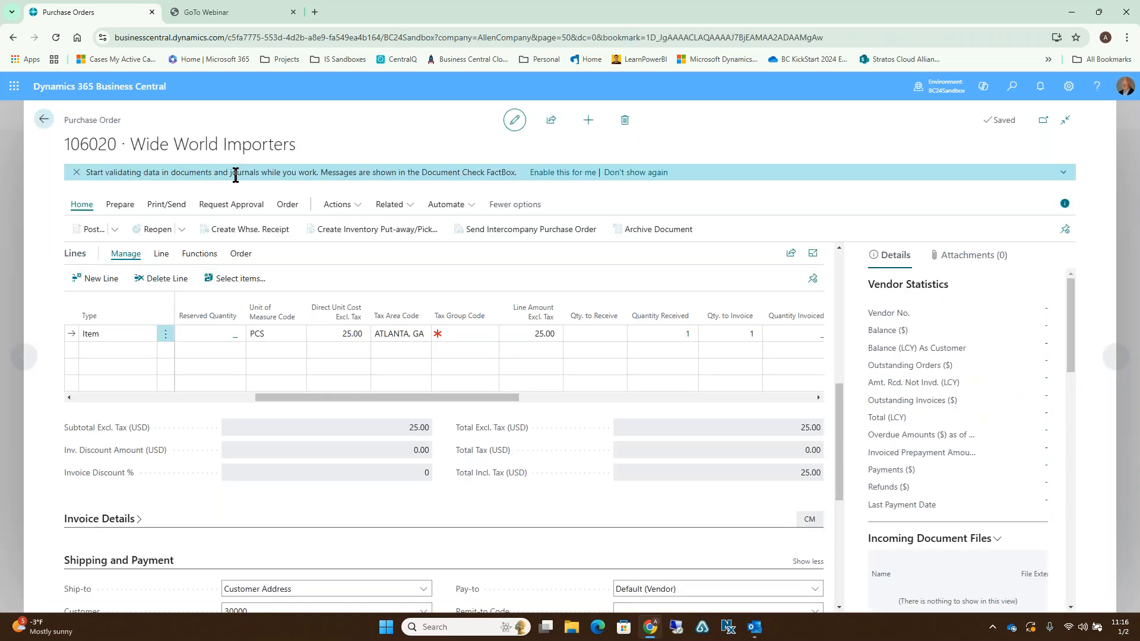
Leave the purchase order and open the School of Fine Art sales order from the sales orders.
drag(369, 398, 126, 397)
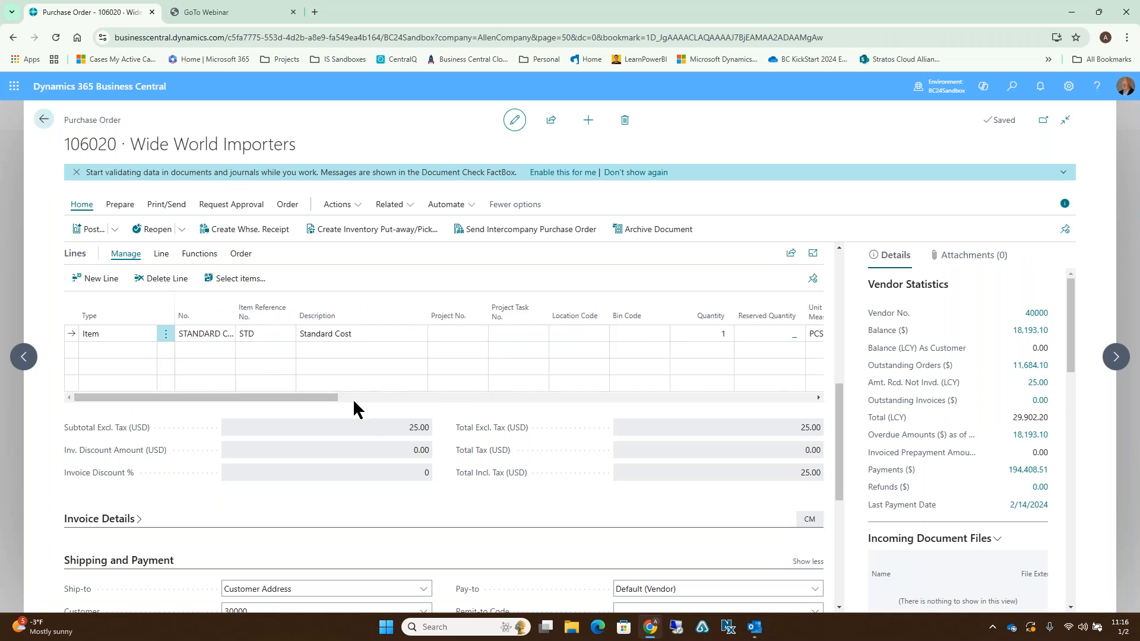
click(46, 121)
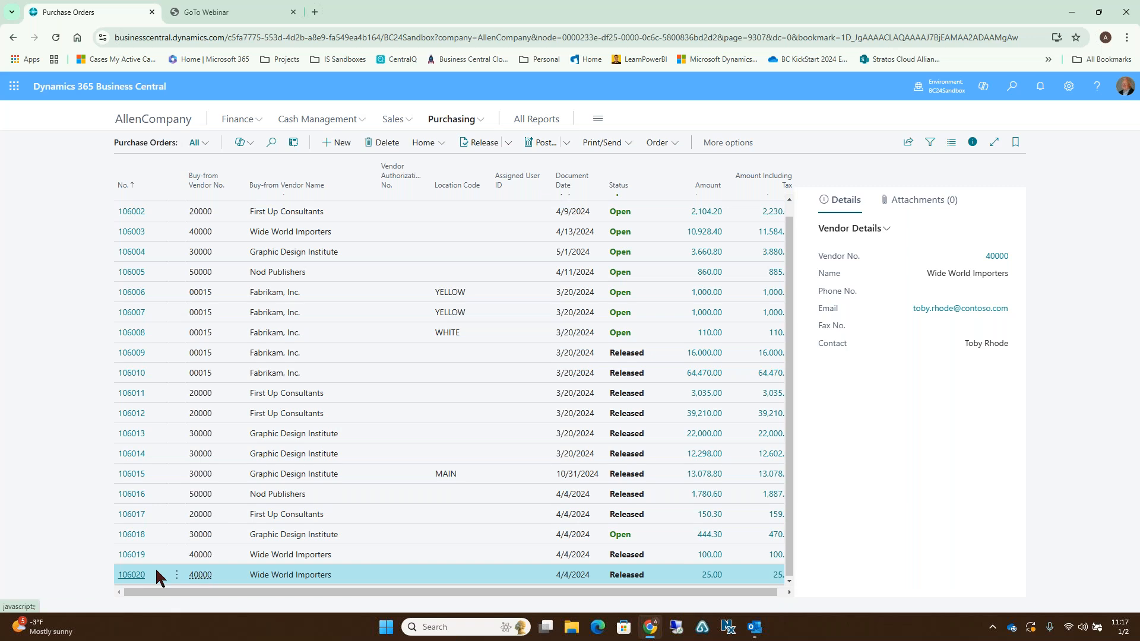
click(129, 575)
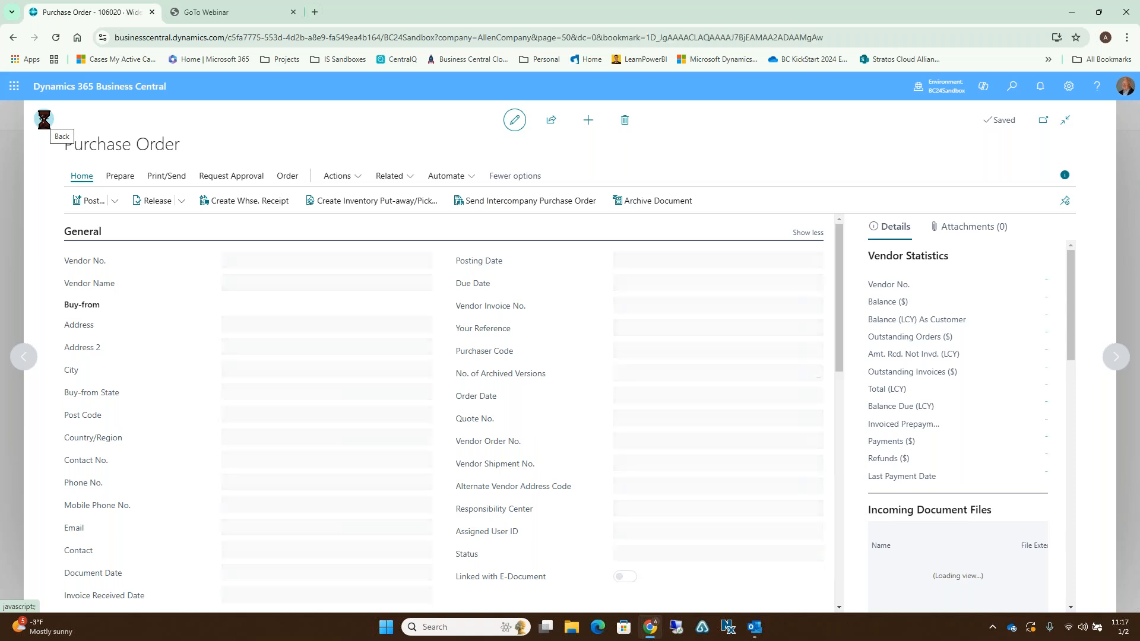
click(43, 120)
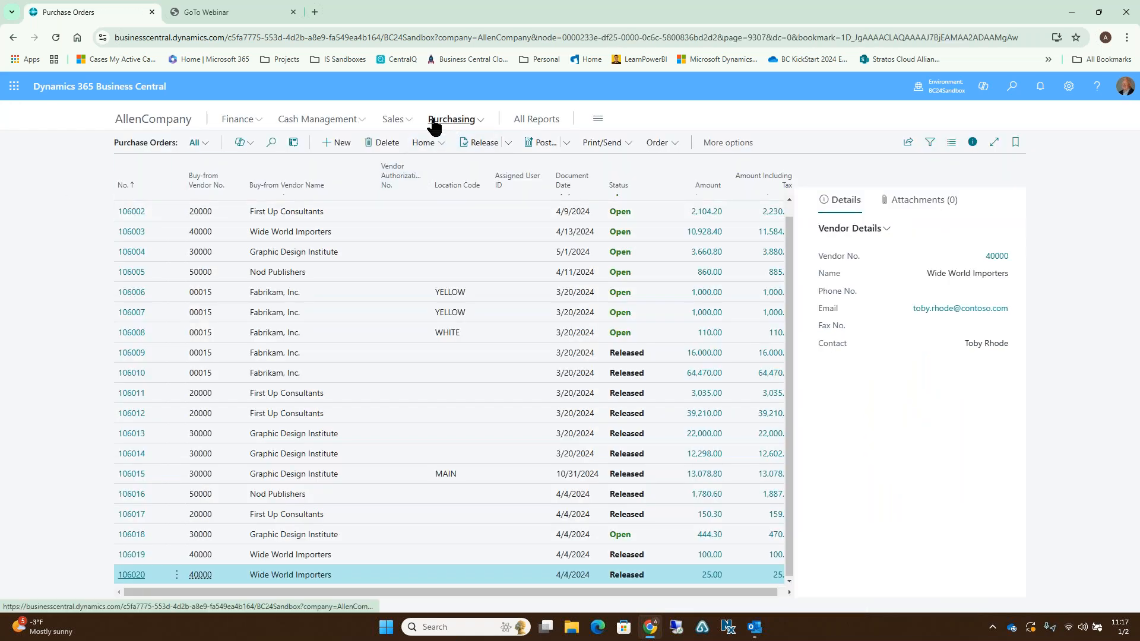
click(393, 119)
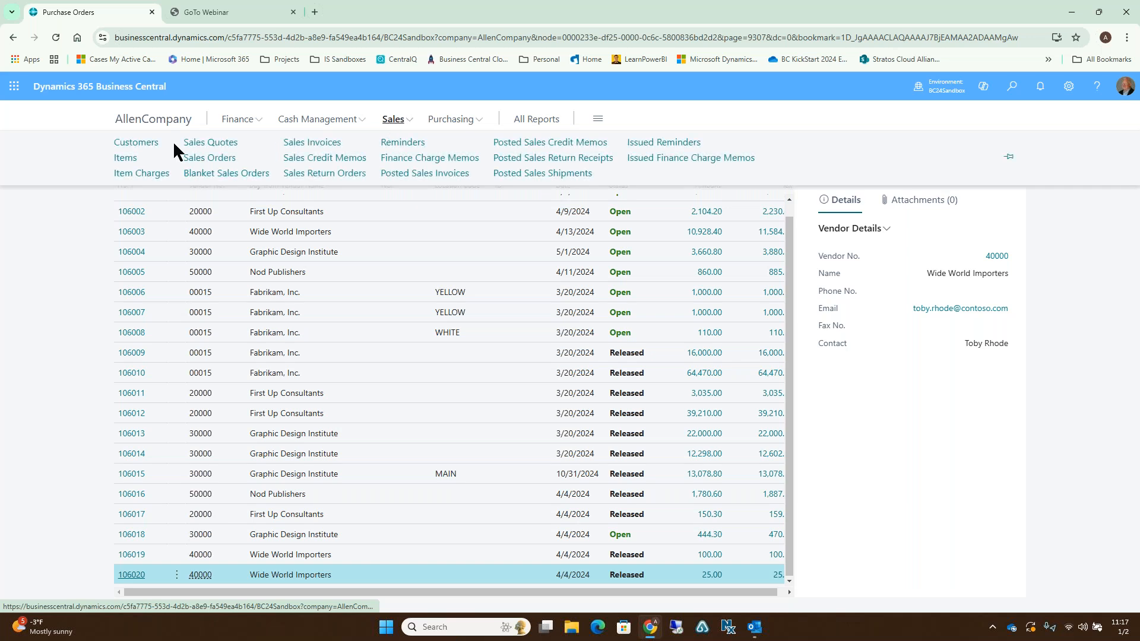
click(213, 159)
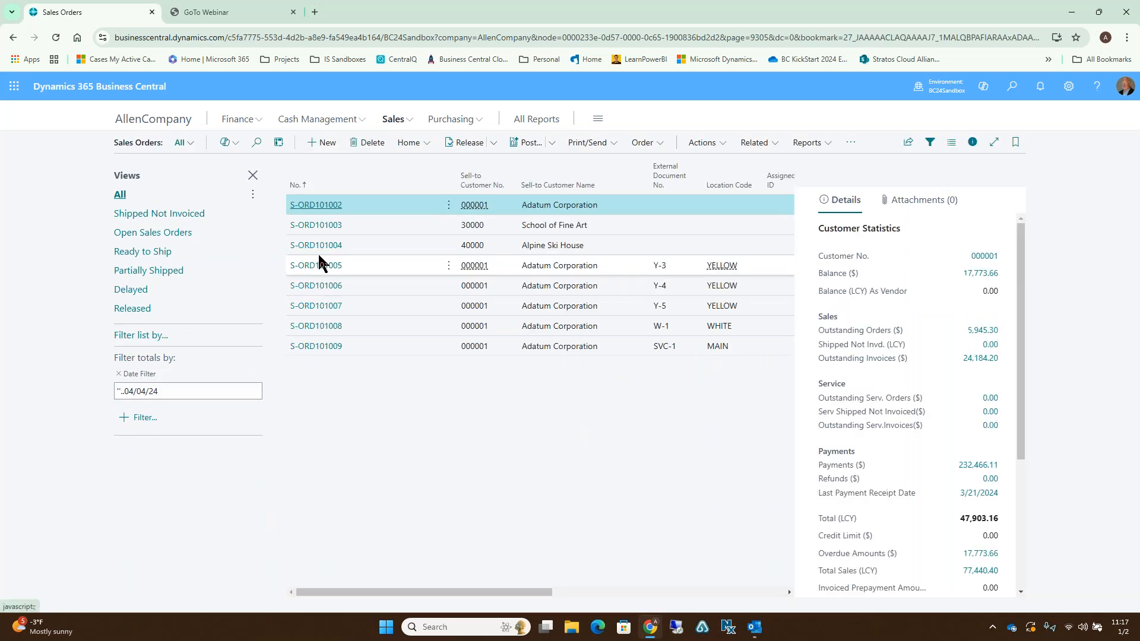
click(324, 248)
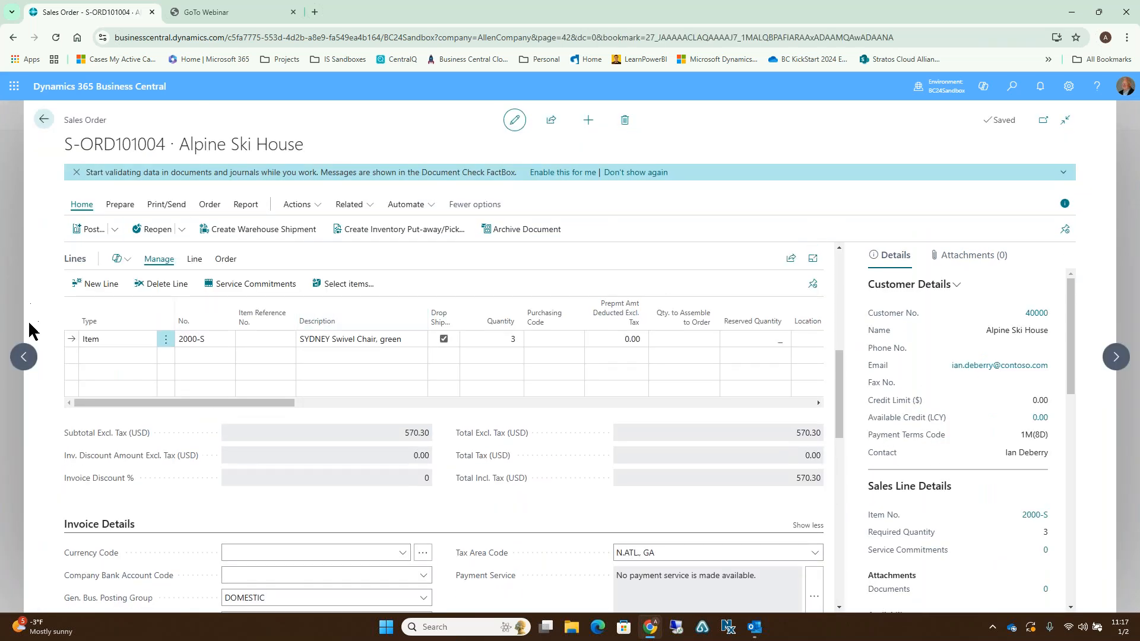
click(24, 355)
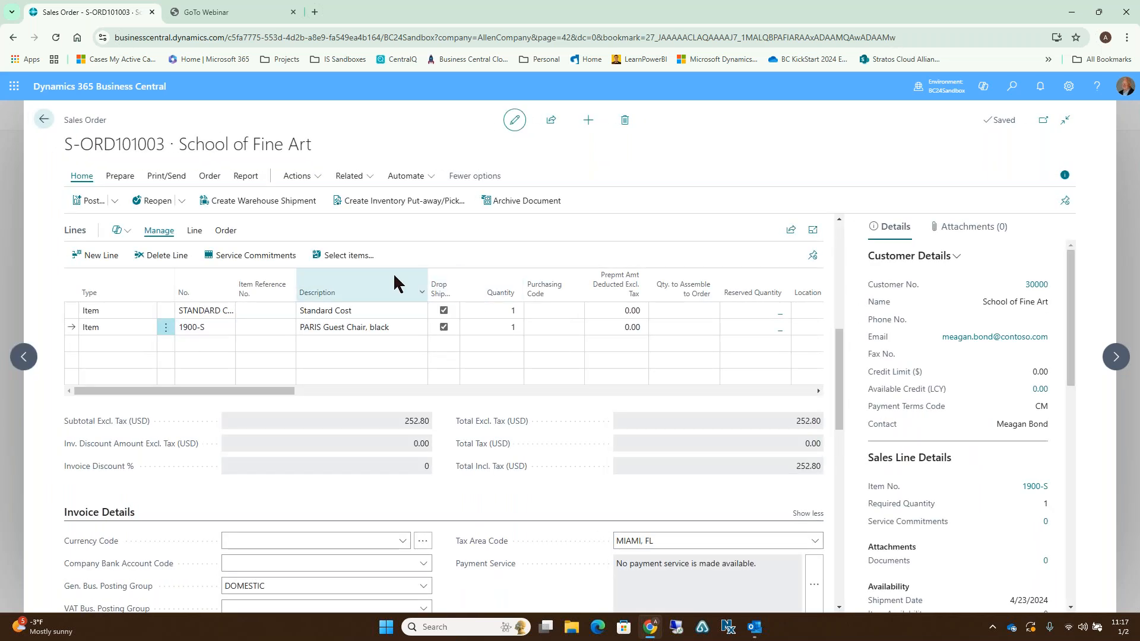
Check the Standard Cost line's shipping and invoicing quantities, and post the School of Fine Art sales order with Ship and Invoice.
mouse_move(393, 273)
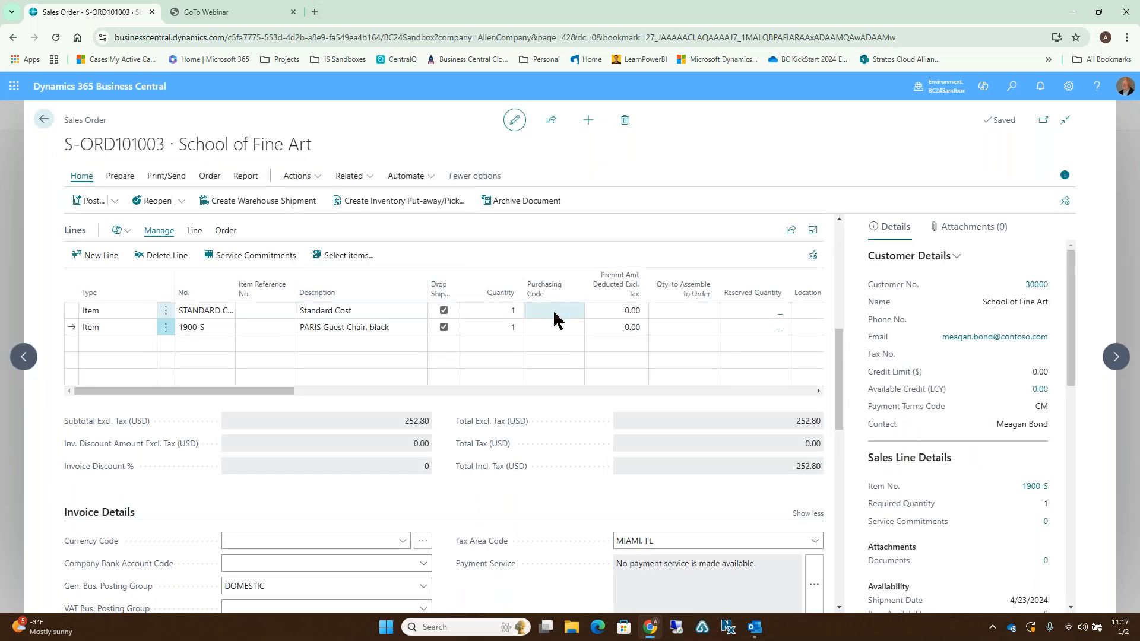
drag(269, 390, 539, 386)
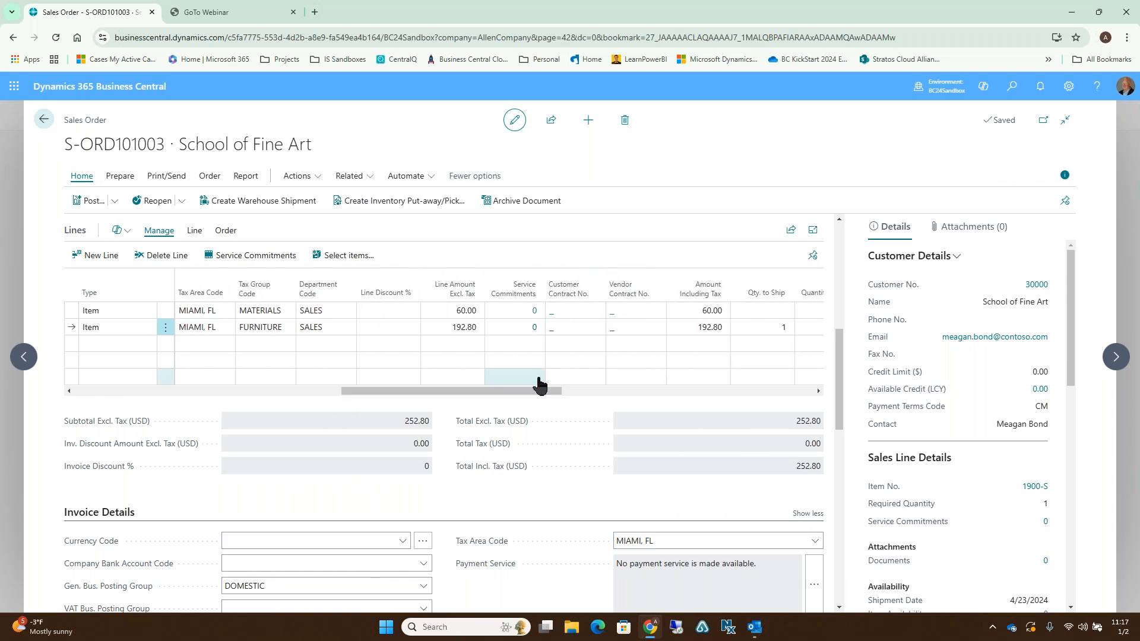
click(763, 309)
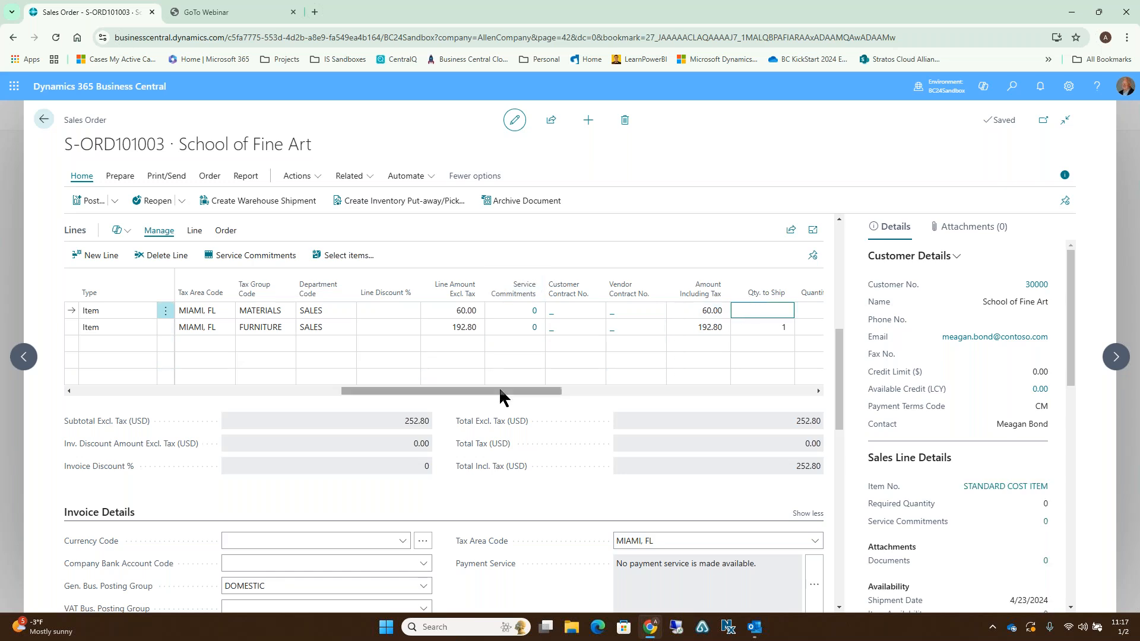
drag(536, 394, 575, 394)
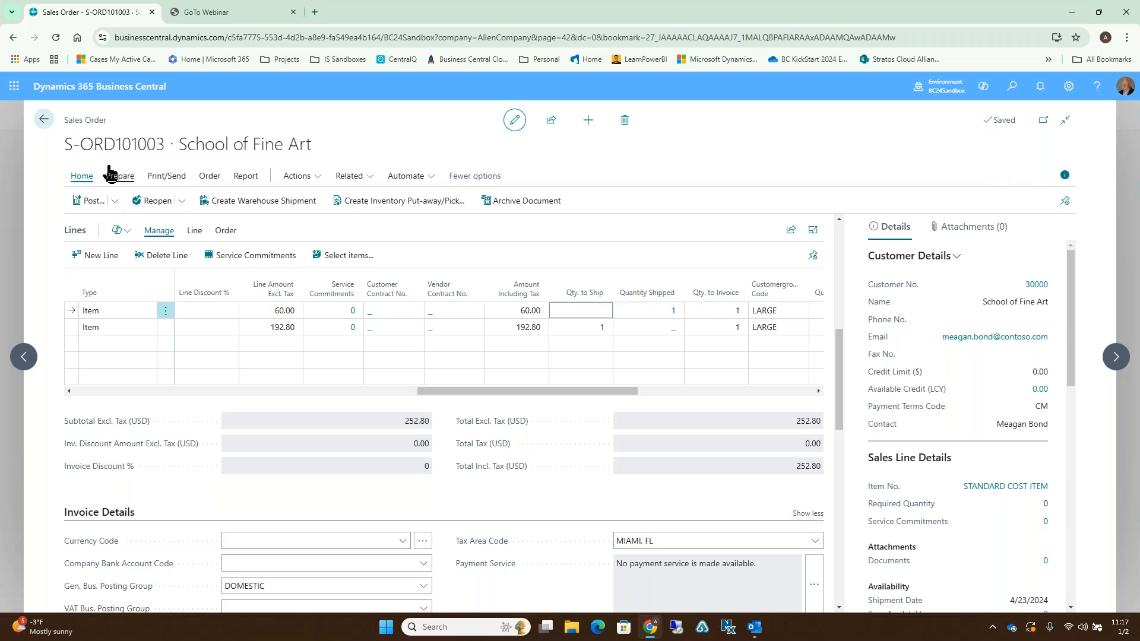
click(87, 202)
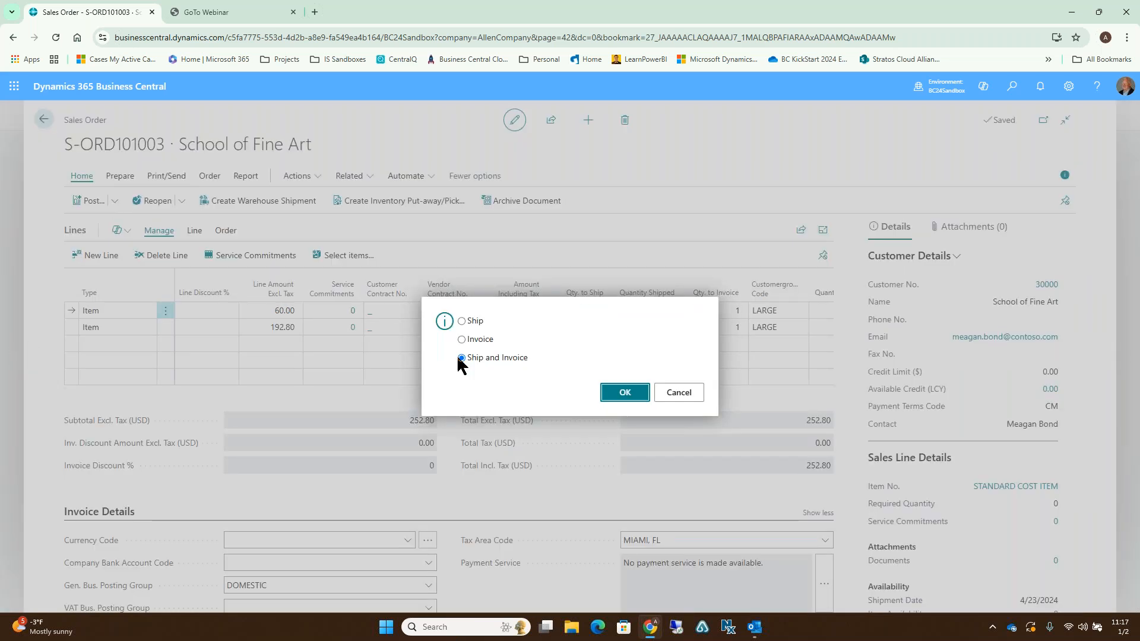
click(629, 394)
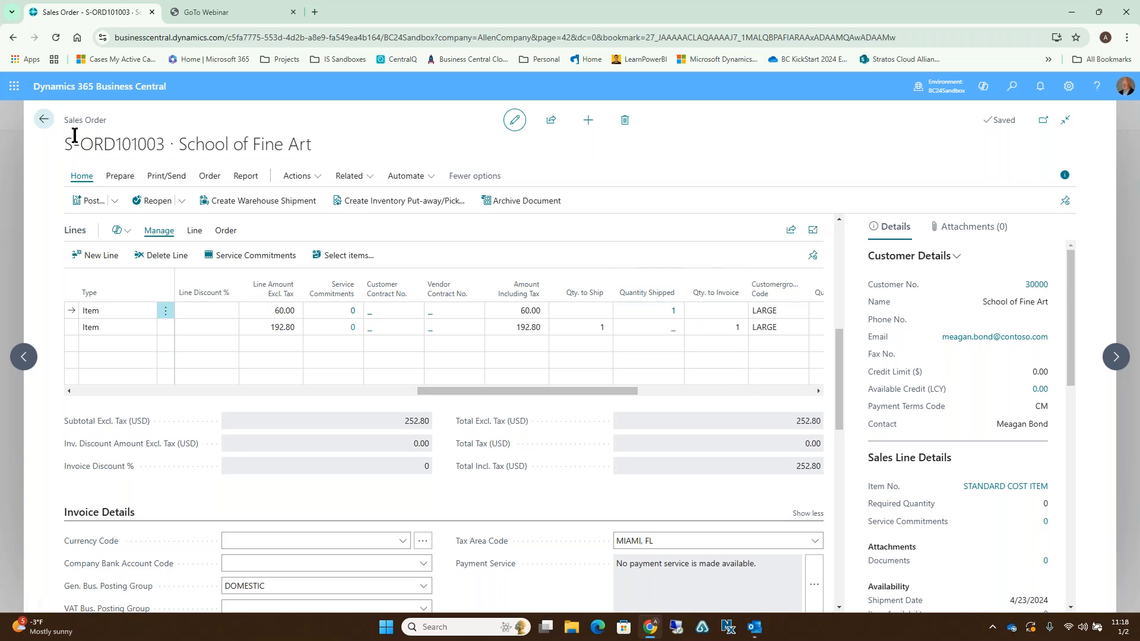
Return to the purchase orders list and reopen the last Wide World Importers order at its general details.
click(45, 120)
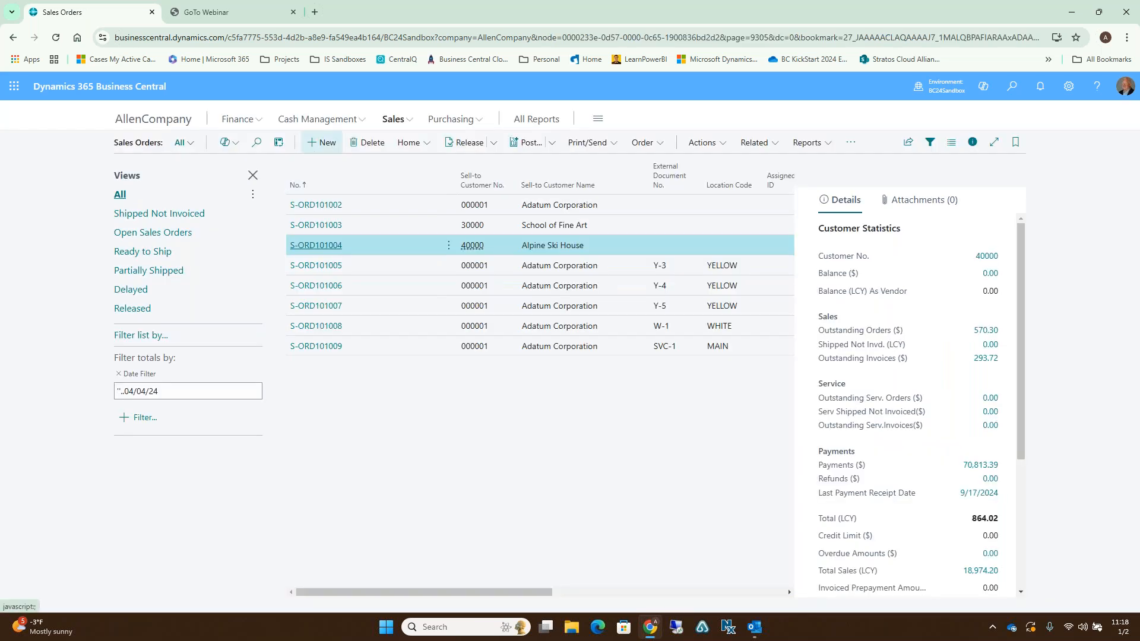
click(455, 120)
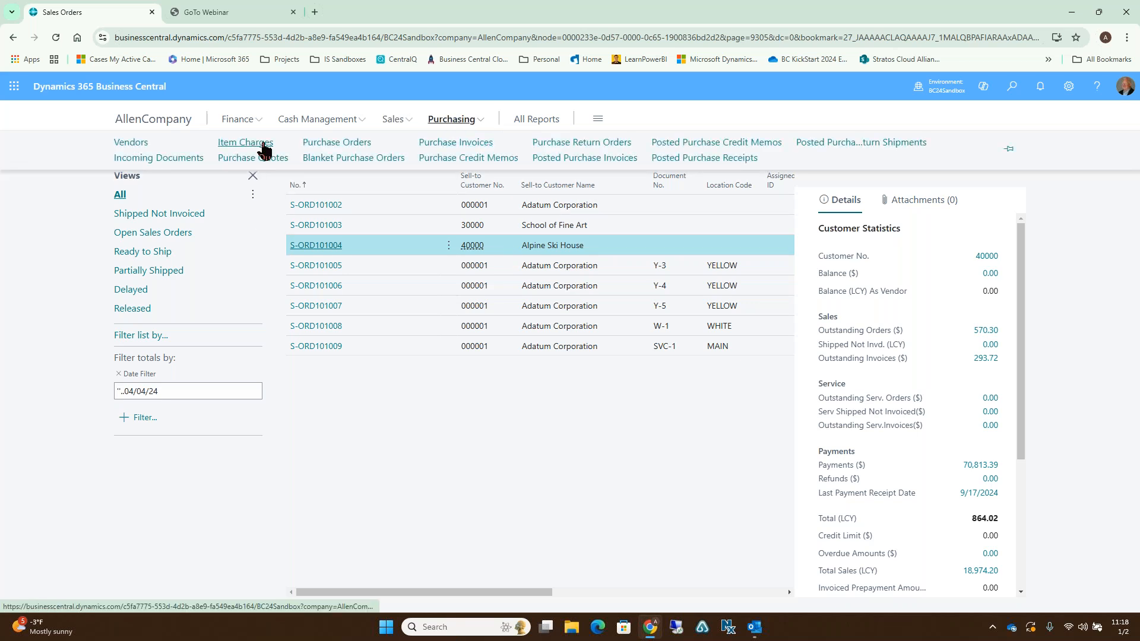
click(350, 146)
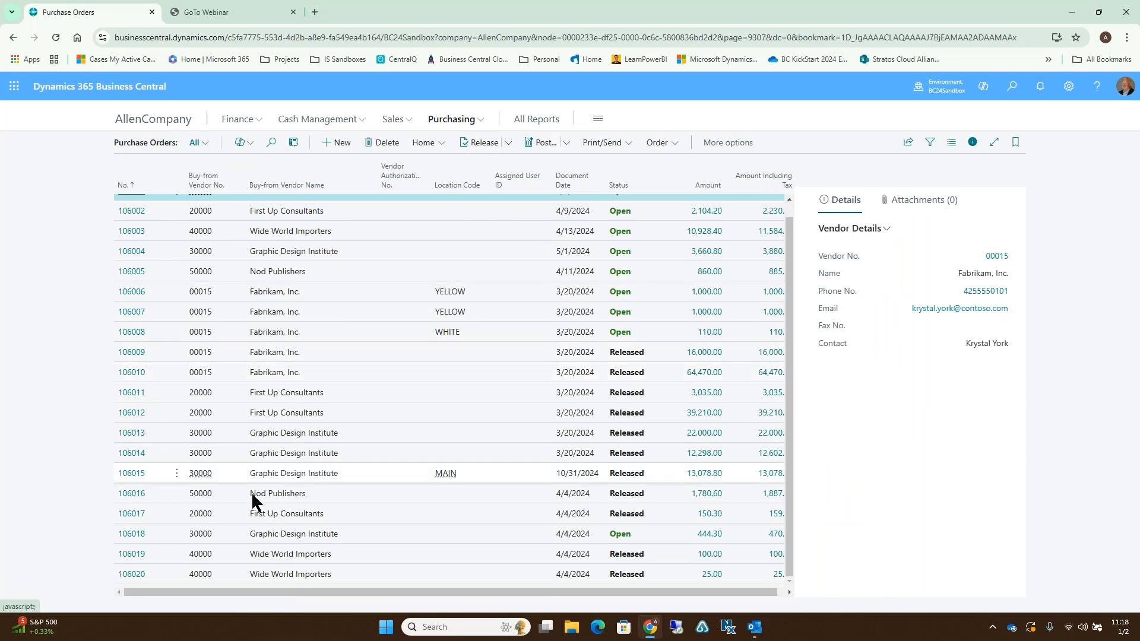
click(141, 575)
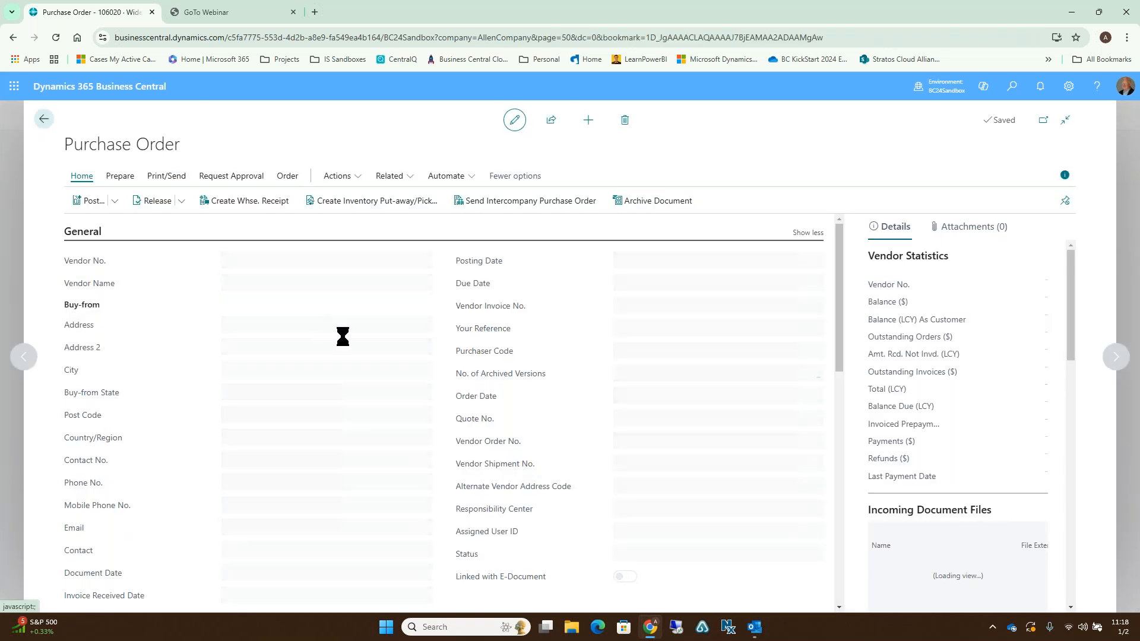
scroll(356, 345, down, 10)
scroll(426, 348, up, 2)
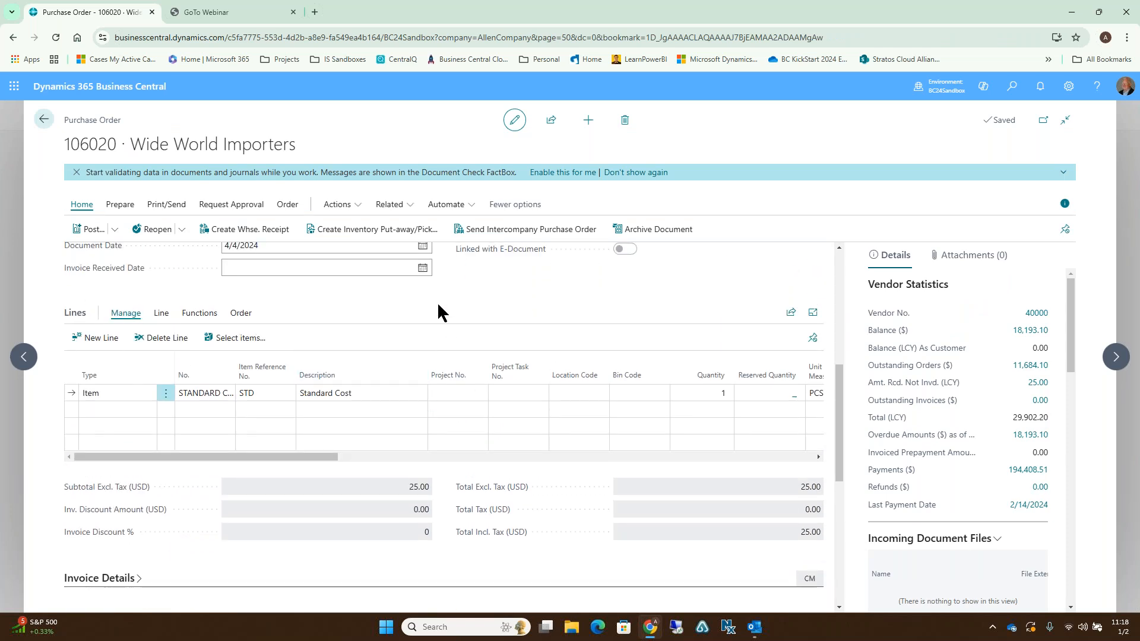
scroll(439, 306, up, 2)
scroll(438, 306, up, 4)
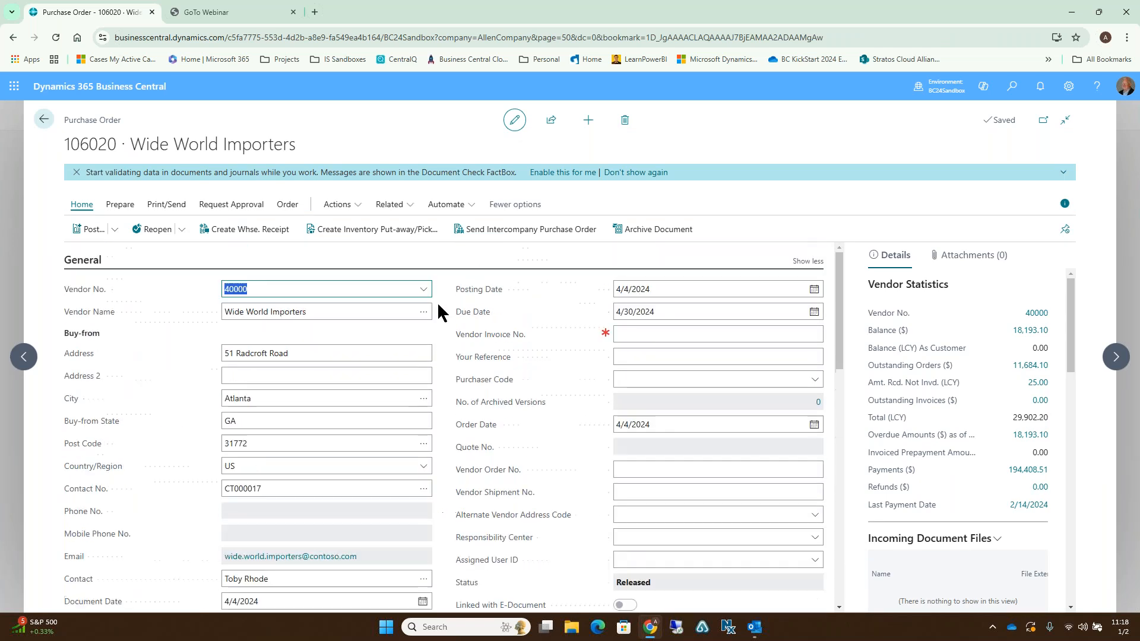
Try to post the Wide World Importers purchase order with the Invoice option, and return to its general details.
click(104, 229)
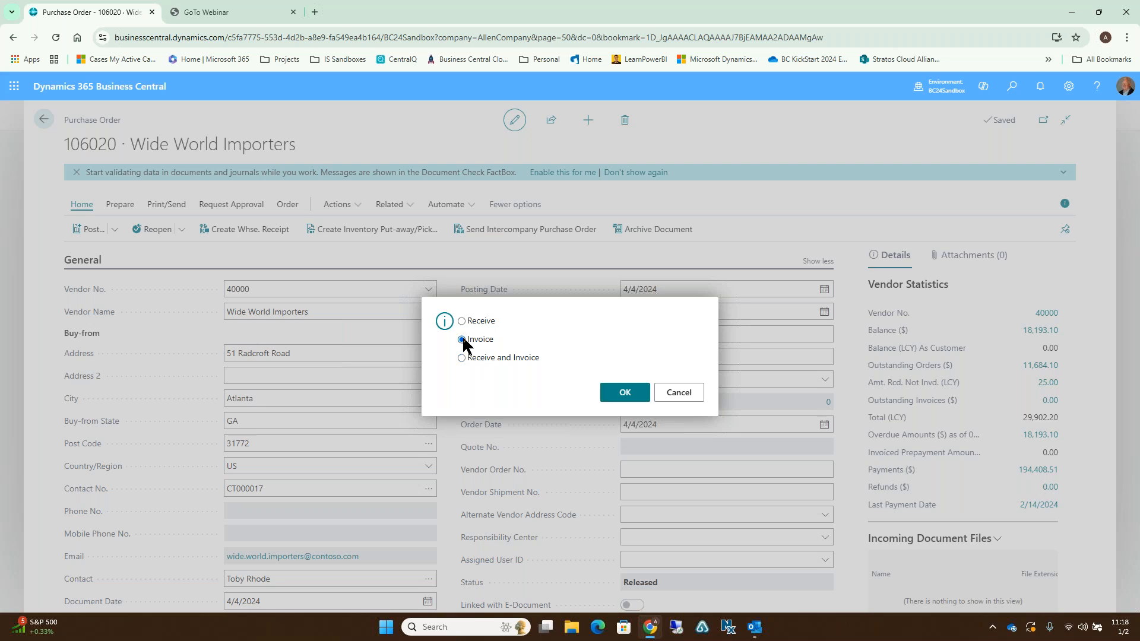
click(625, 396)
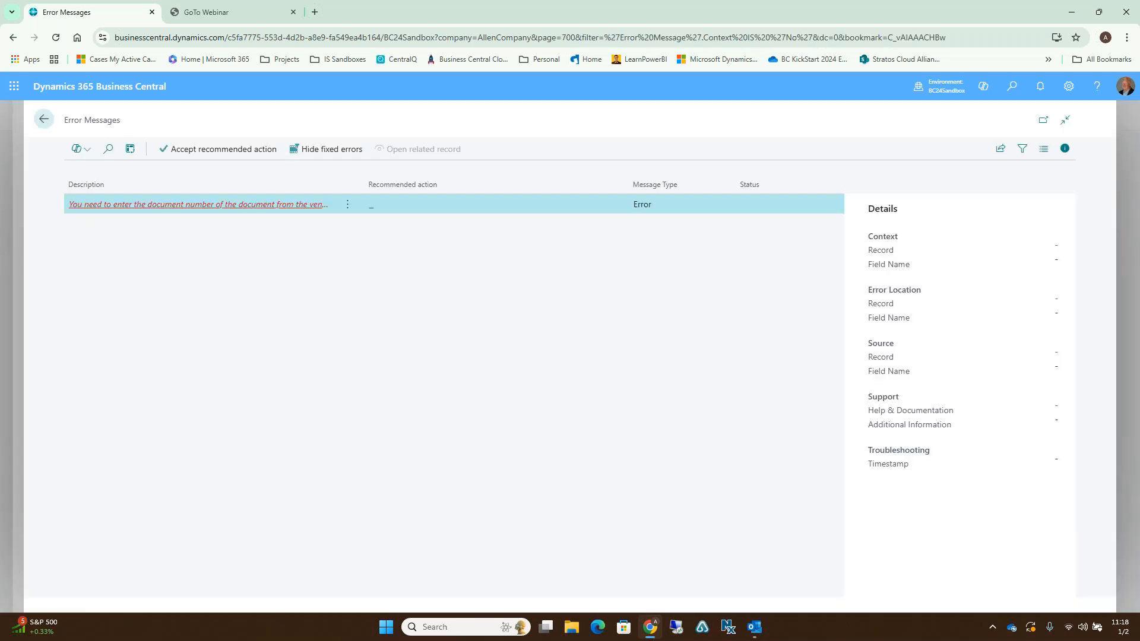
click(50, 123)
Set the vendor invoice number to Ven doc 11111, try to post the order with Invoice, and return to the purchase orders list.
click(664, 332)
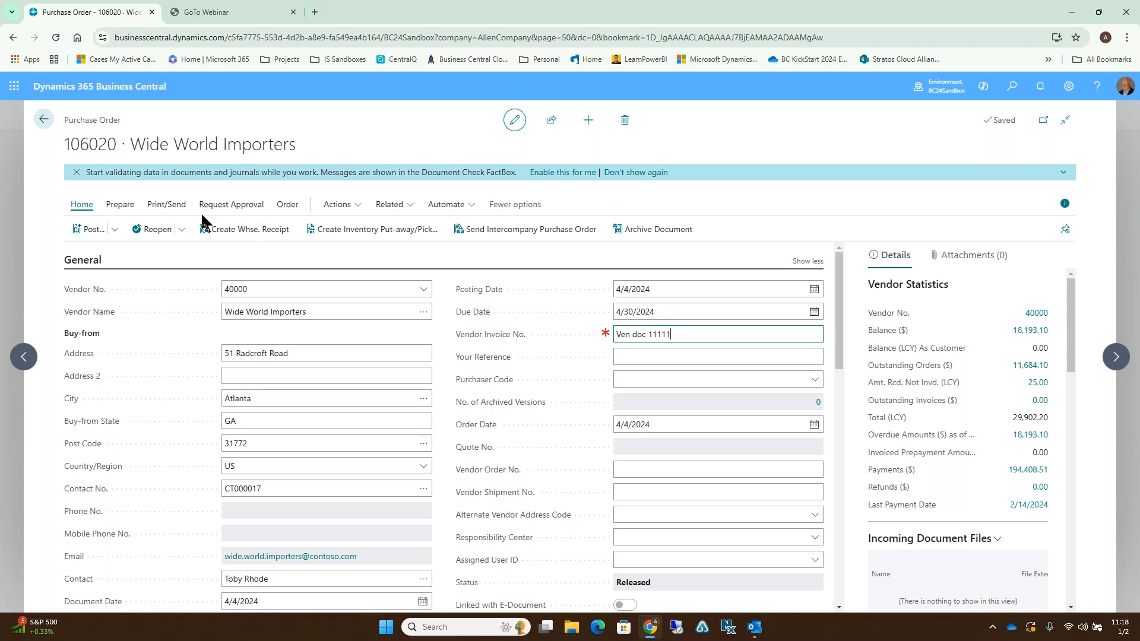
click(89, 229)
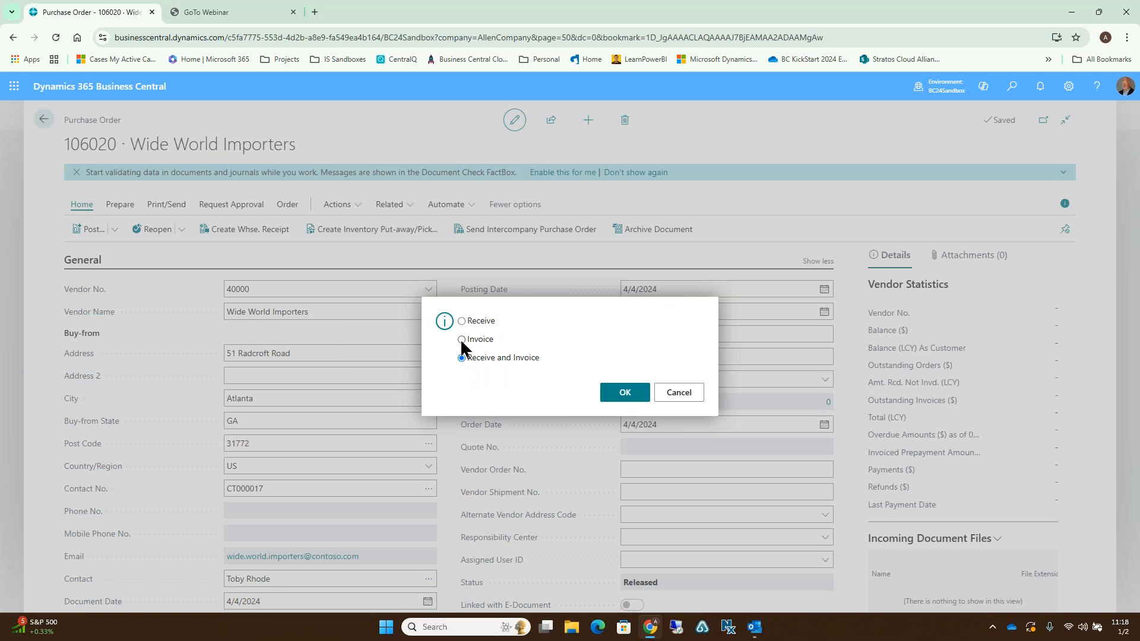
click(623, 393)
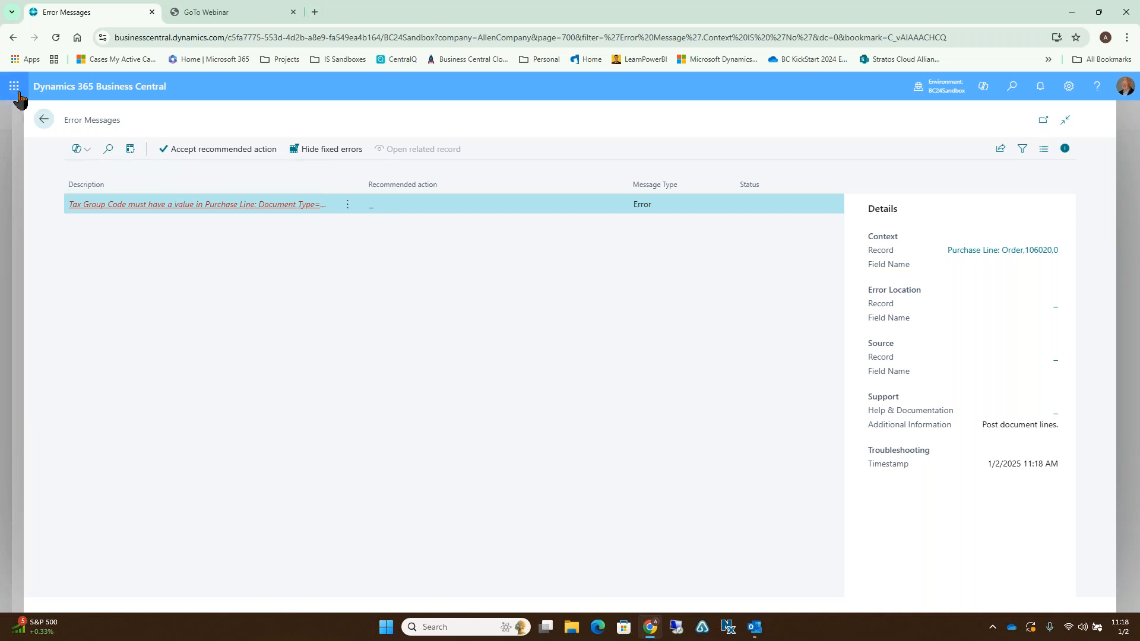
click(43, 118)
click(43, 119)
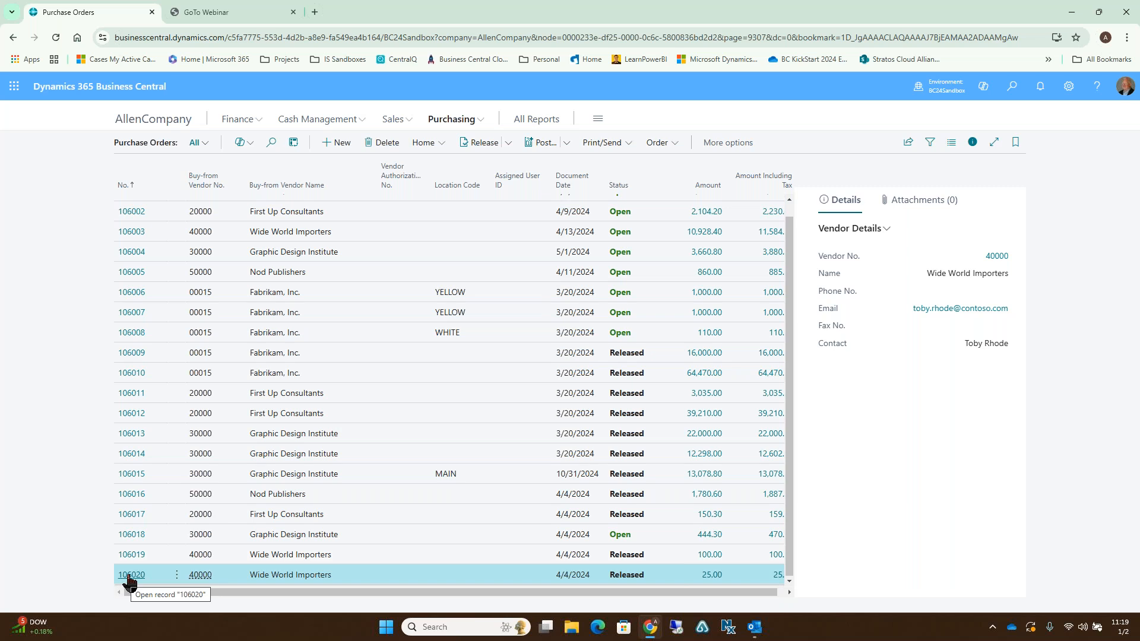
Open the released First Up Consultants purchase order for 39,210.00 and try to get a sales order for drop shipment.
click(129, 414)
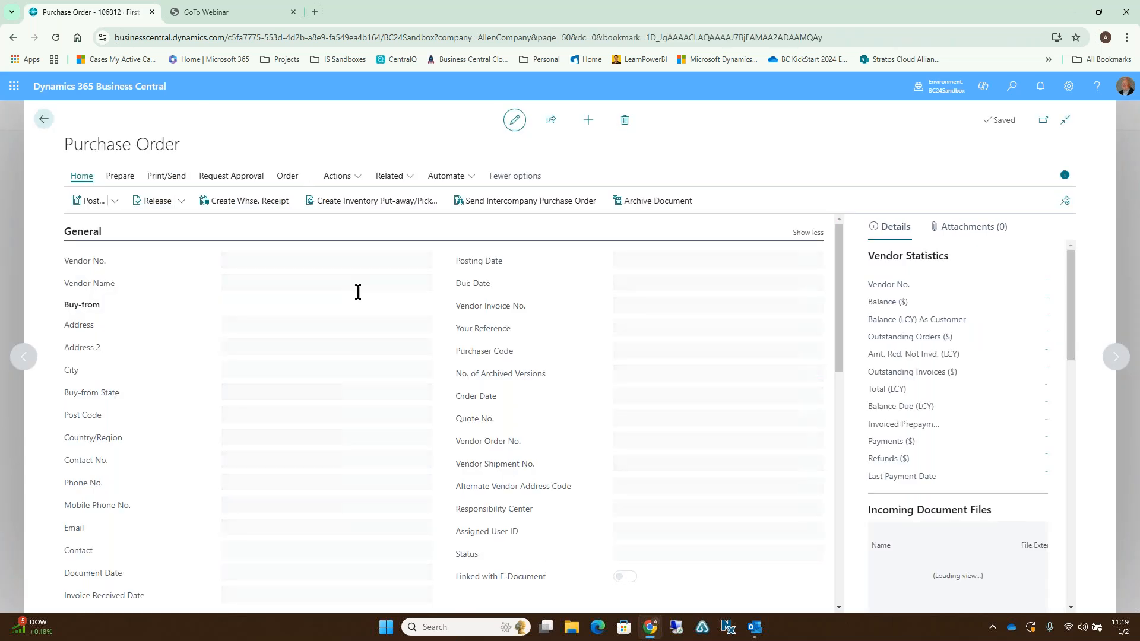
click(355, 206)
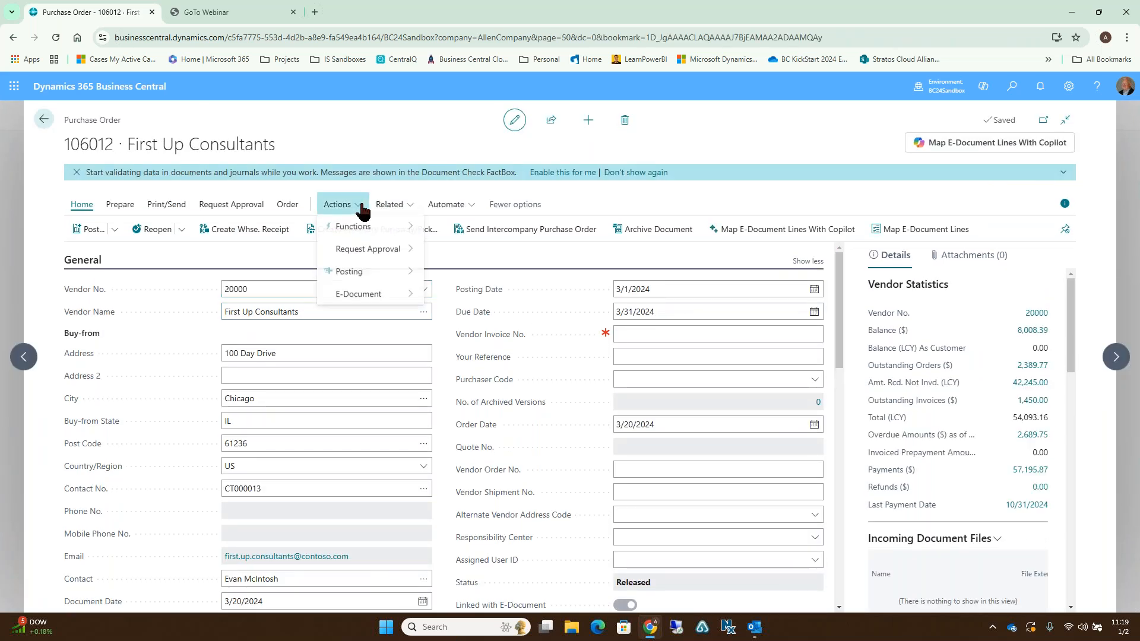
mouse_move(400, 226)
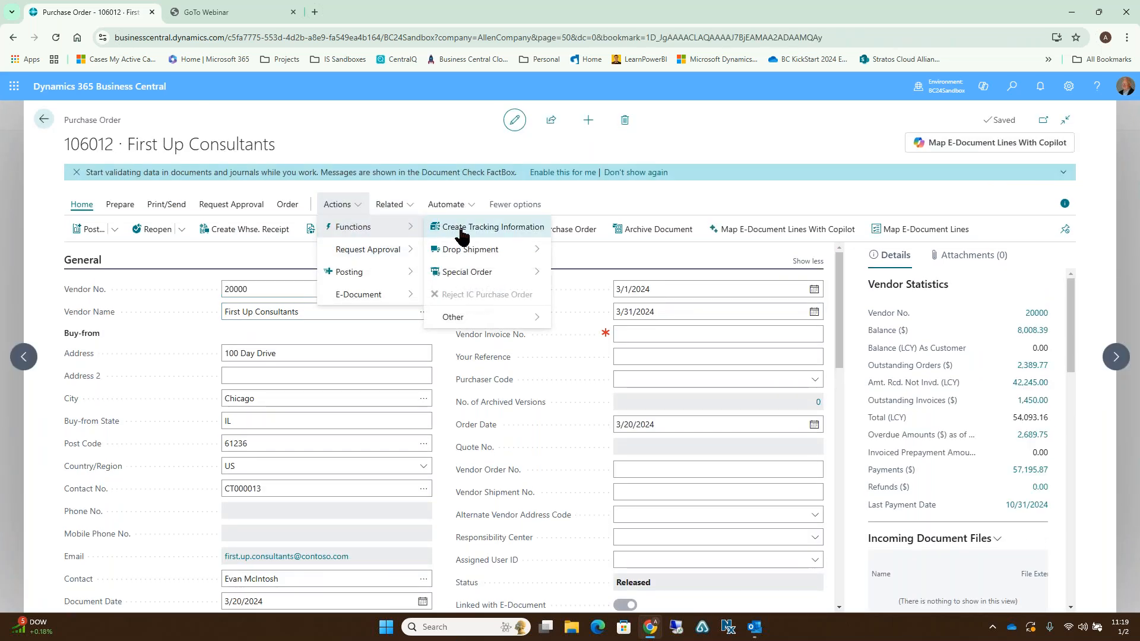
mouse_move(469, 250)
click(569, 250)
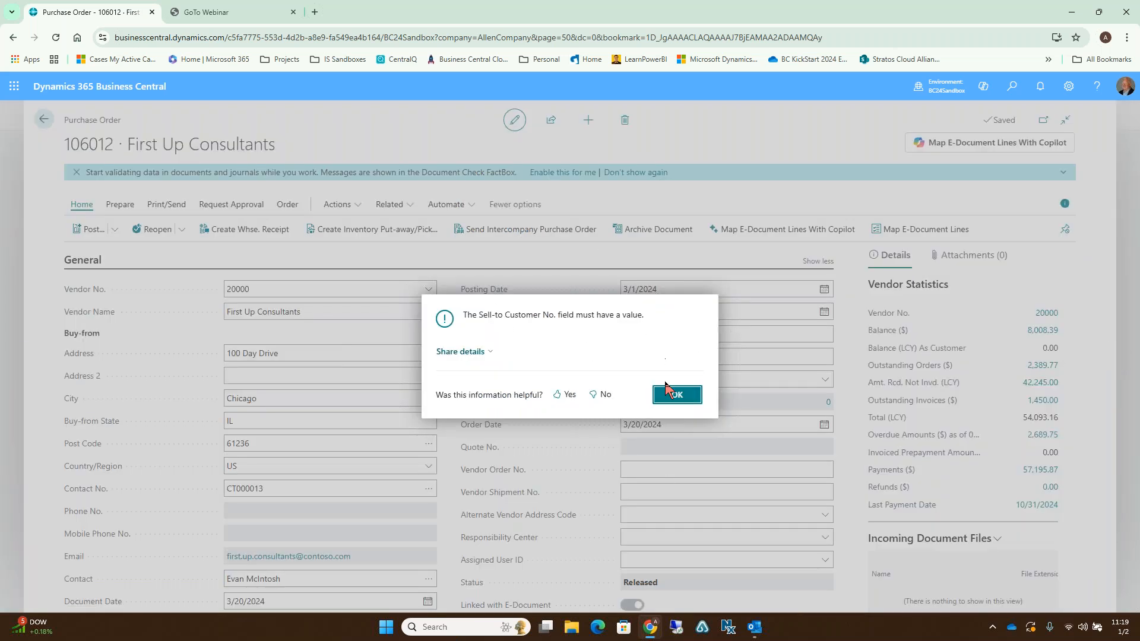
click(677, 395)
Examine the shipping and payment details of the First Up Consultants order, and return to the purchase orders list.
scroll(555, 412, down, 10)
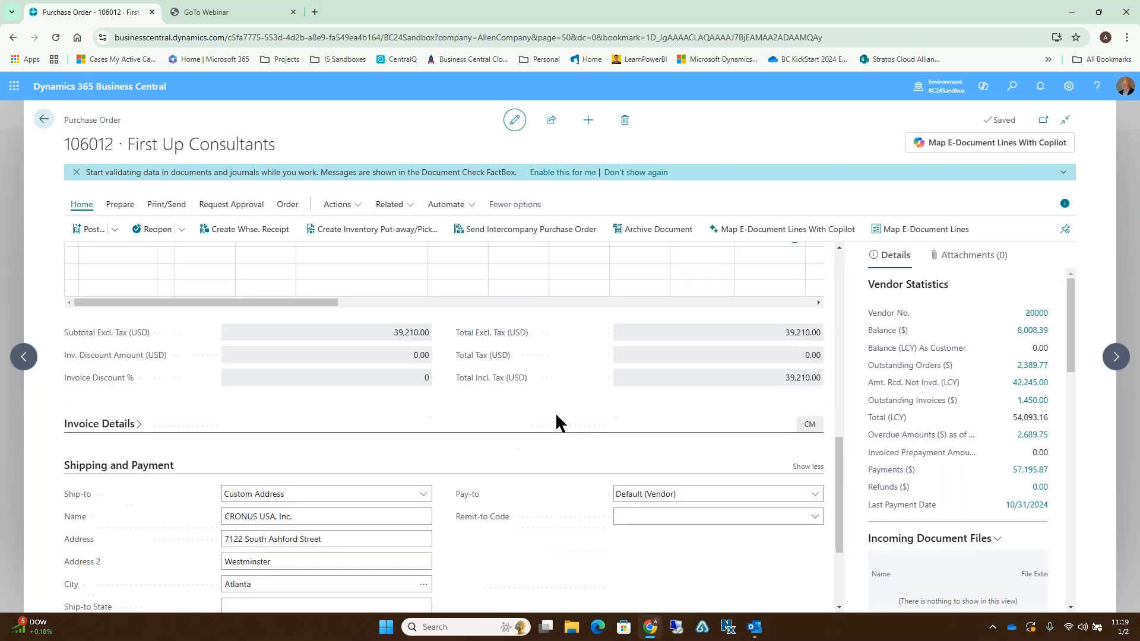
scroll(555, 412, down, 3)
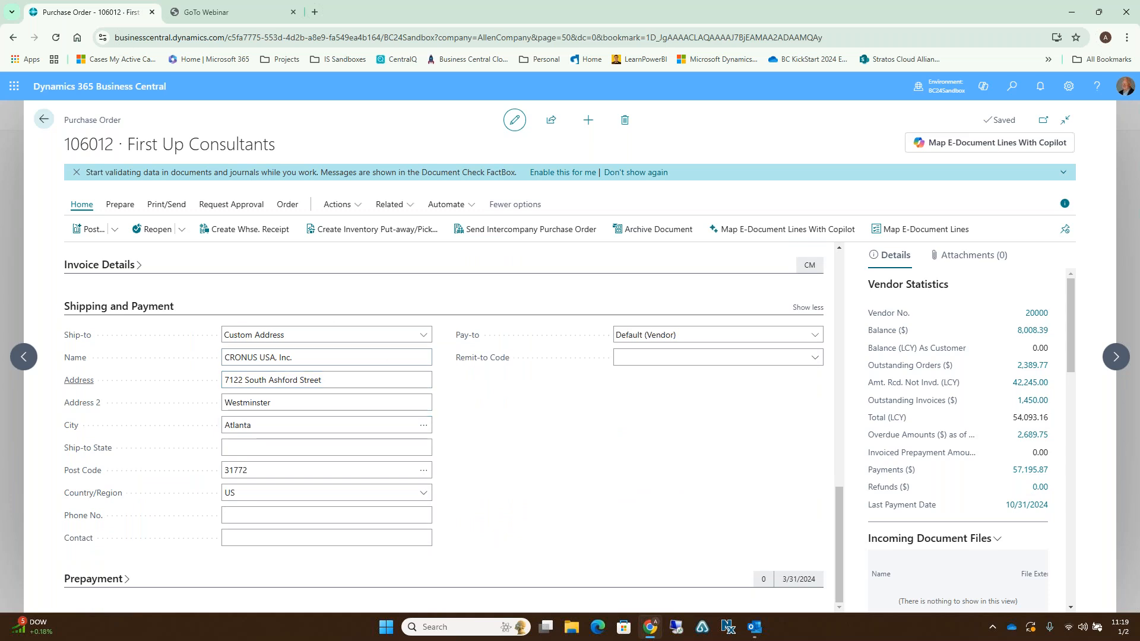
click(43, 120)
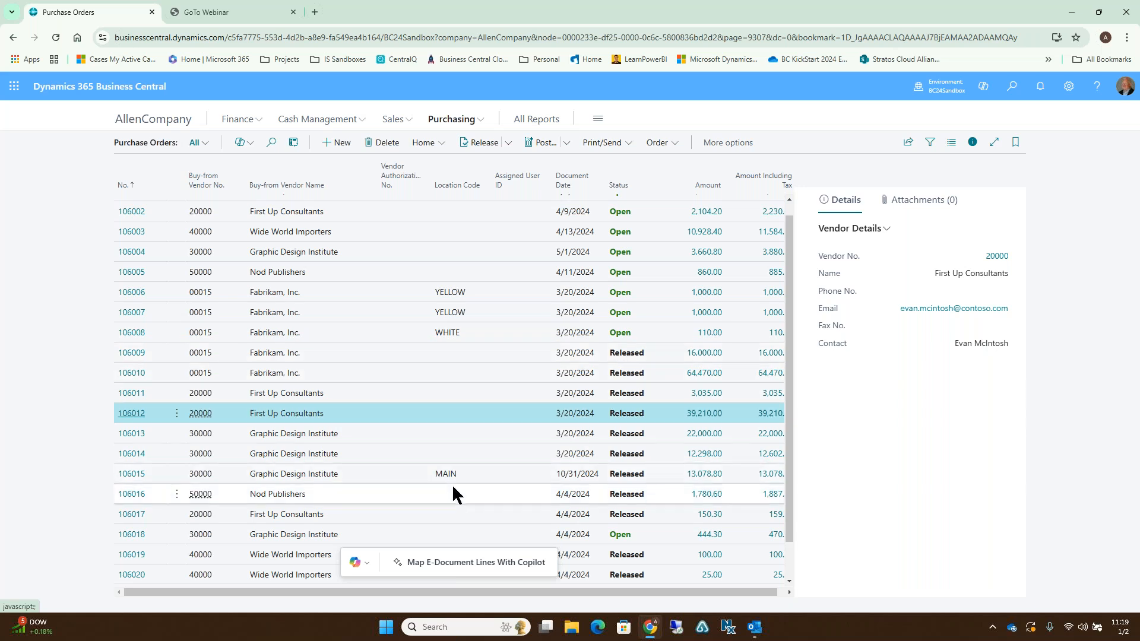
Reopen the last Wide World Importers order and view the sales orders available for its drop shipment without selecting one.
scroll(258, 497, down, 1)
click(157, 534)
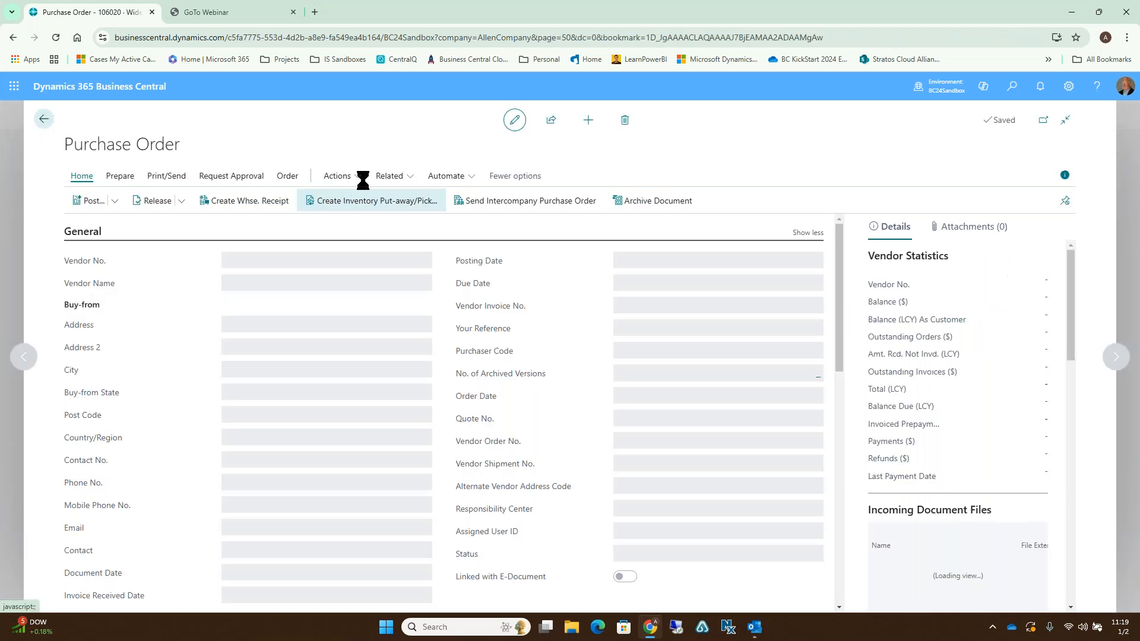
click(354, 204)
mouse_move(380, 227)
mouse_move(509, 250)
click(592, 250)
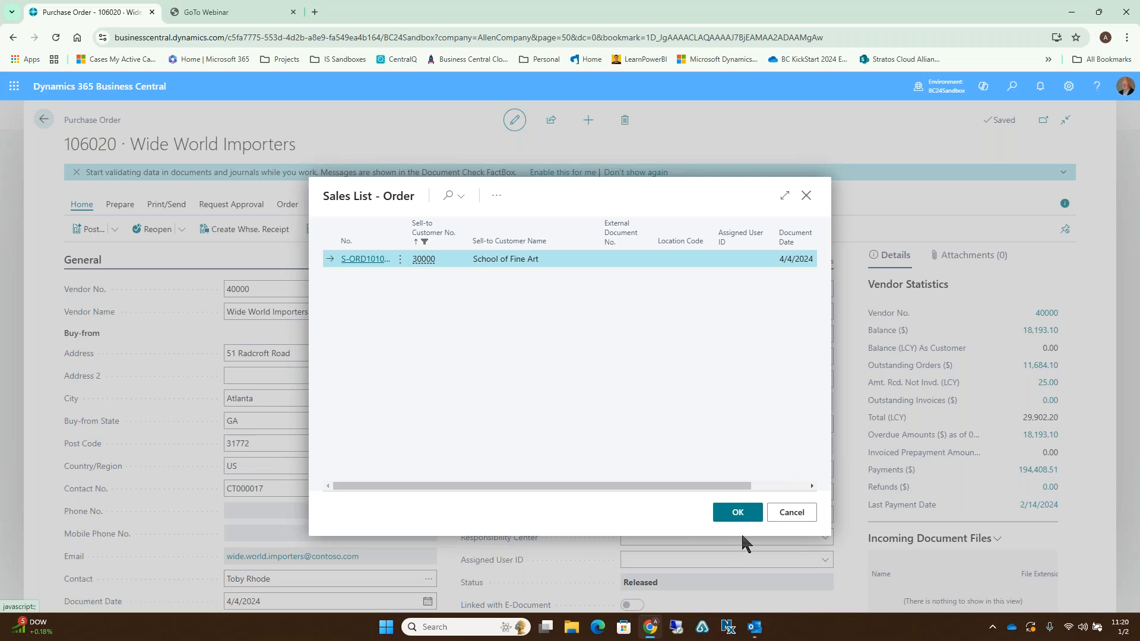
click(780, 514)
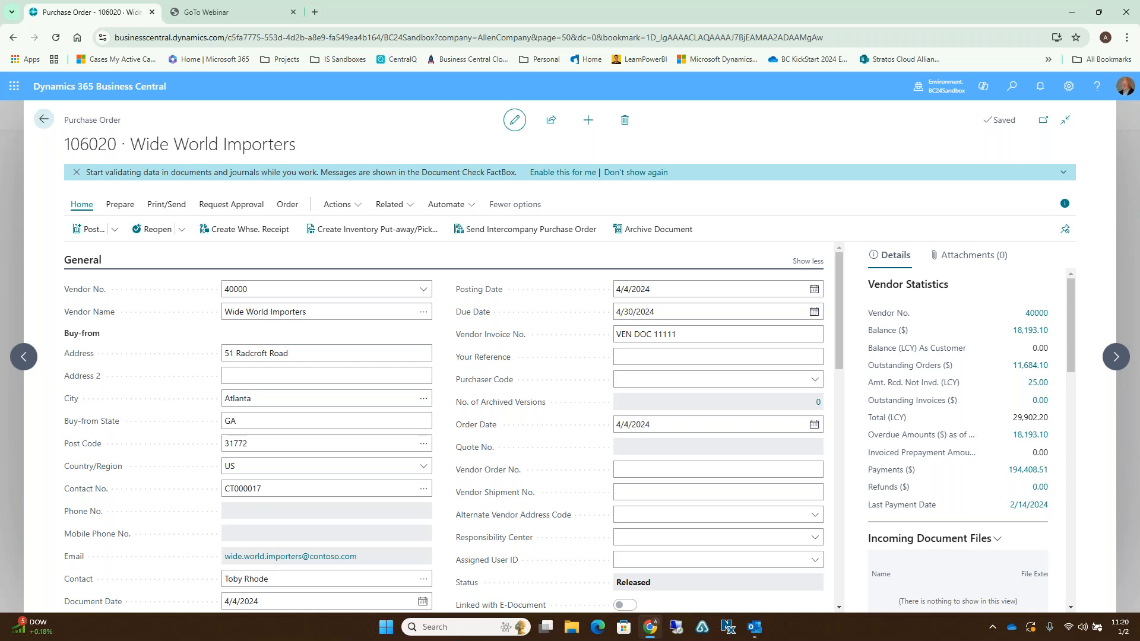
Check the Standard Cost line of the Wide World Importers order, and return to the purchase orders list.
scroll(444, 428, down, 6)
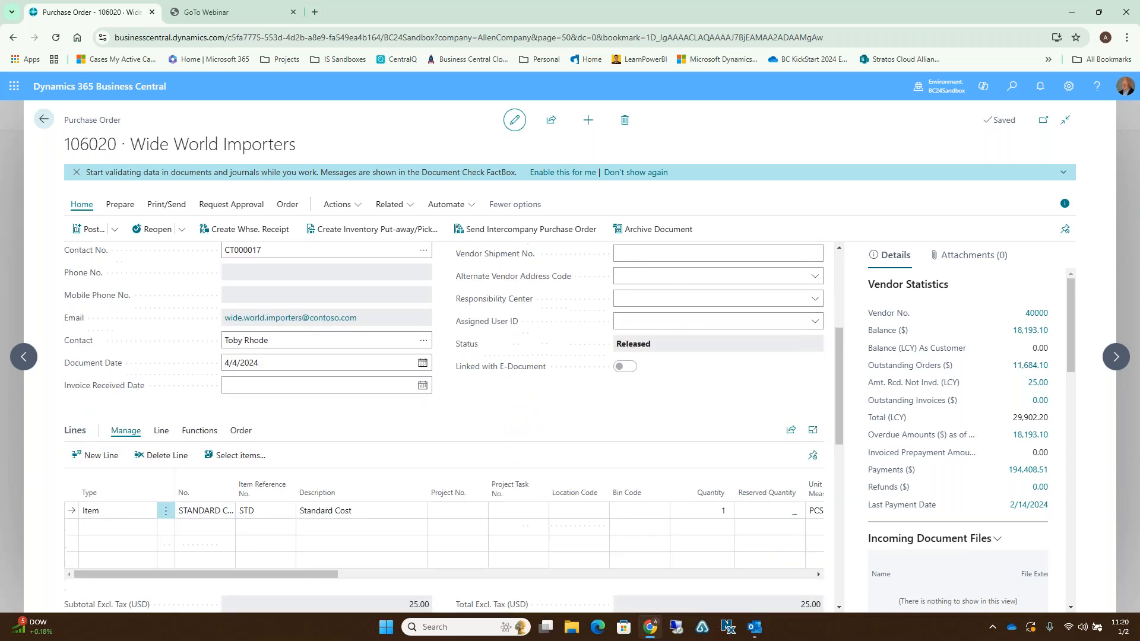
scroll(426, 322, up, 4)
click(43, 119)
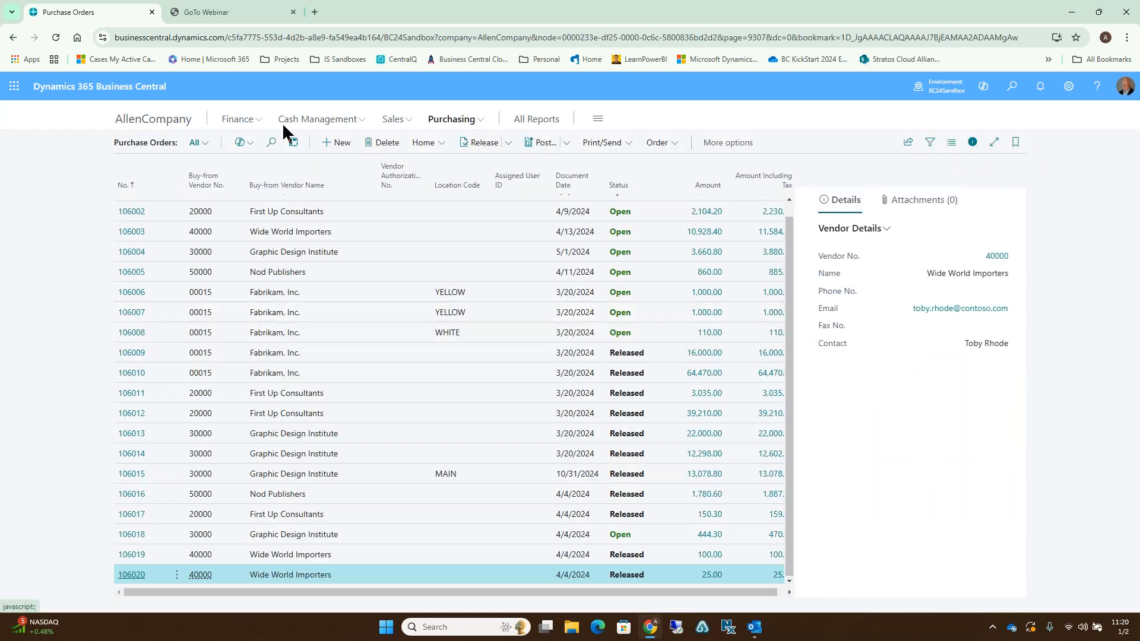
Open the last Adatum Corporation order from the sales orders and view the purchasing code choices for its S-100 line.
click(392, 120)
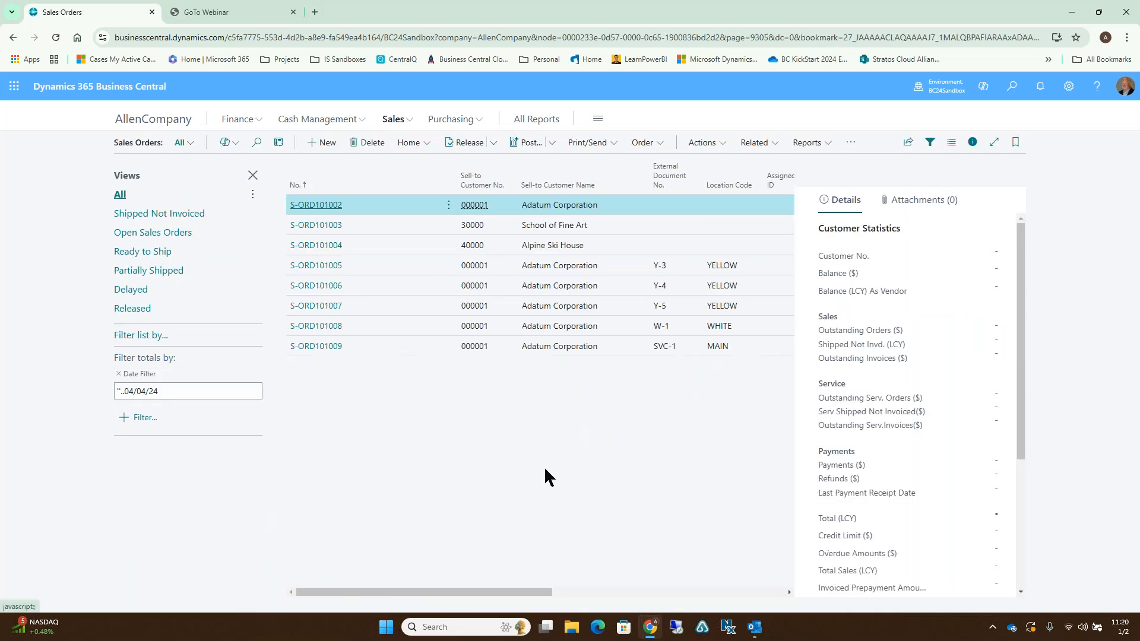
click(320, 349)
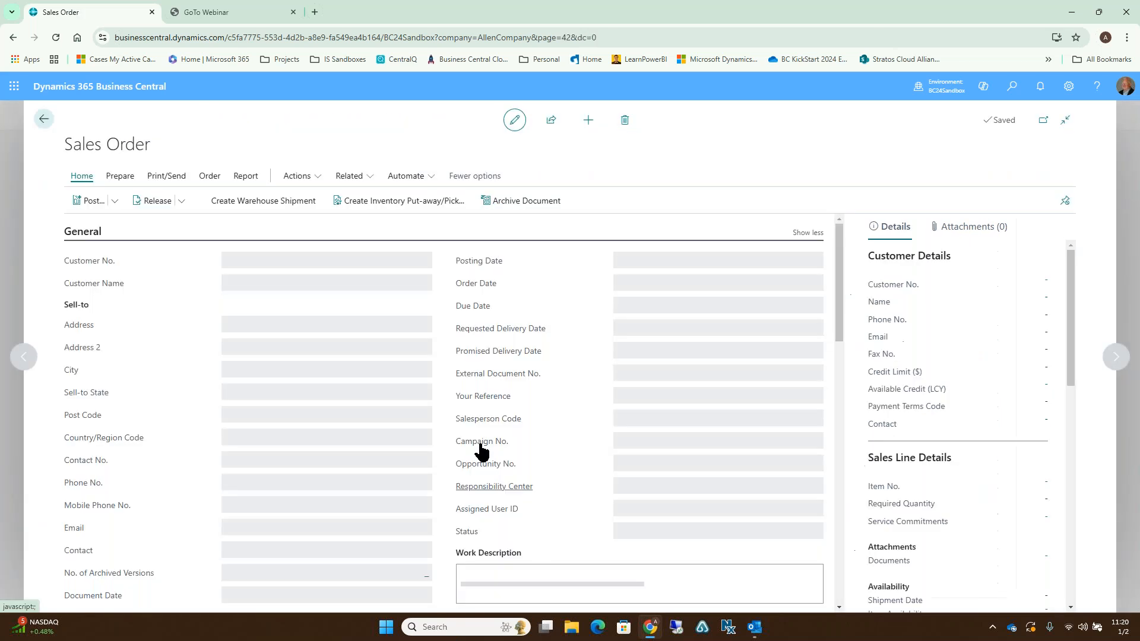
scroll(438, 439, down, 10)
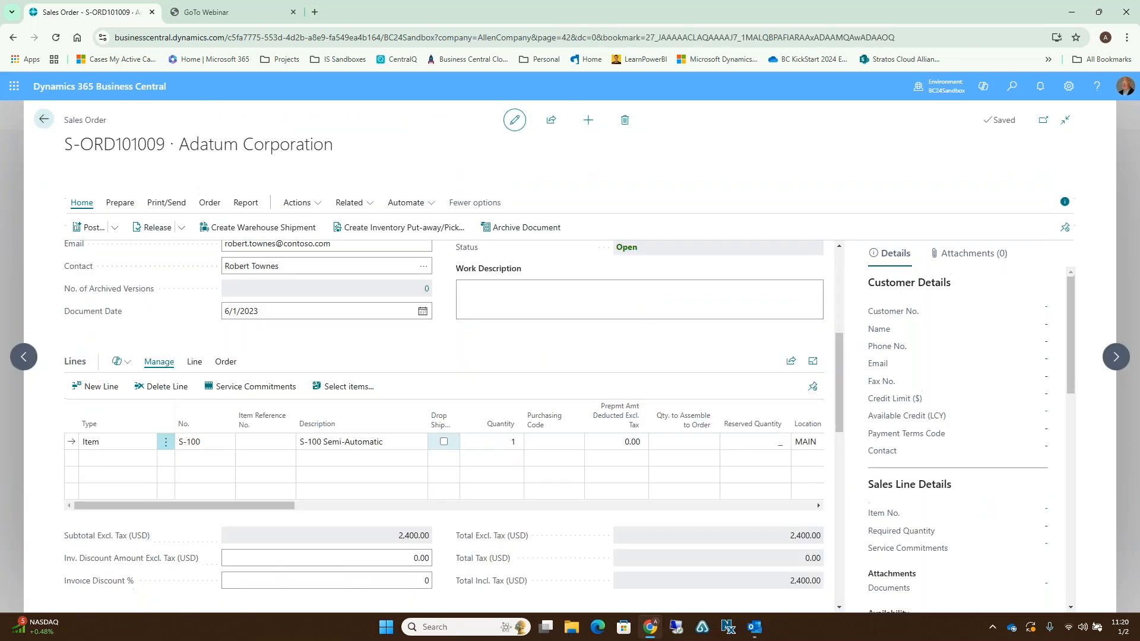
scroll(439, 440, up, 4)
click(576, 399)
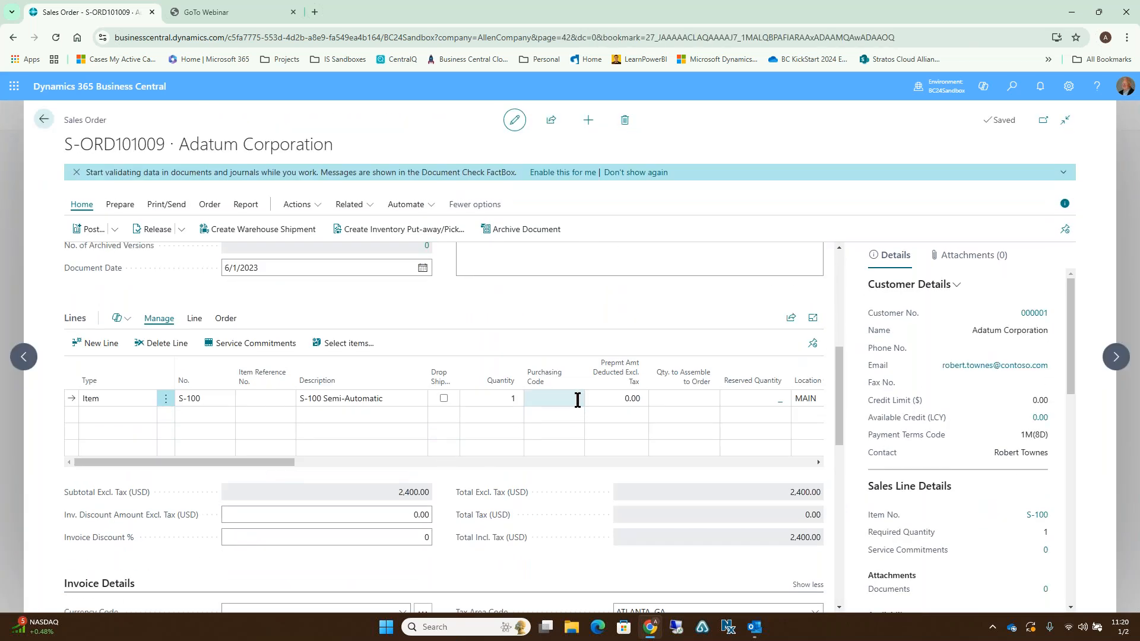
click(568, 398)
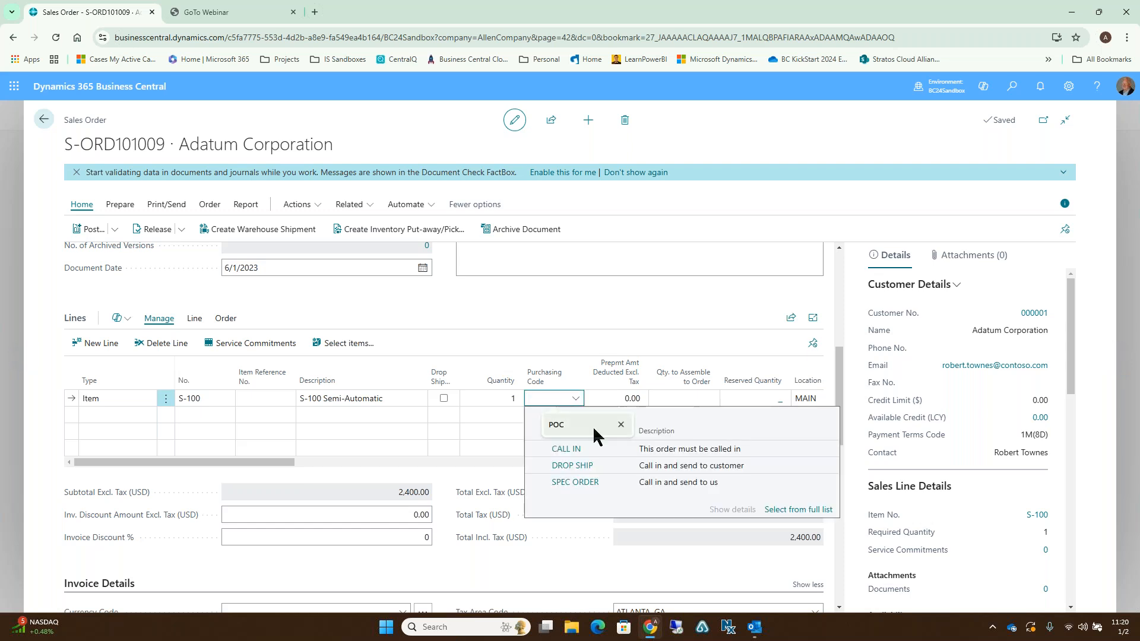